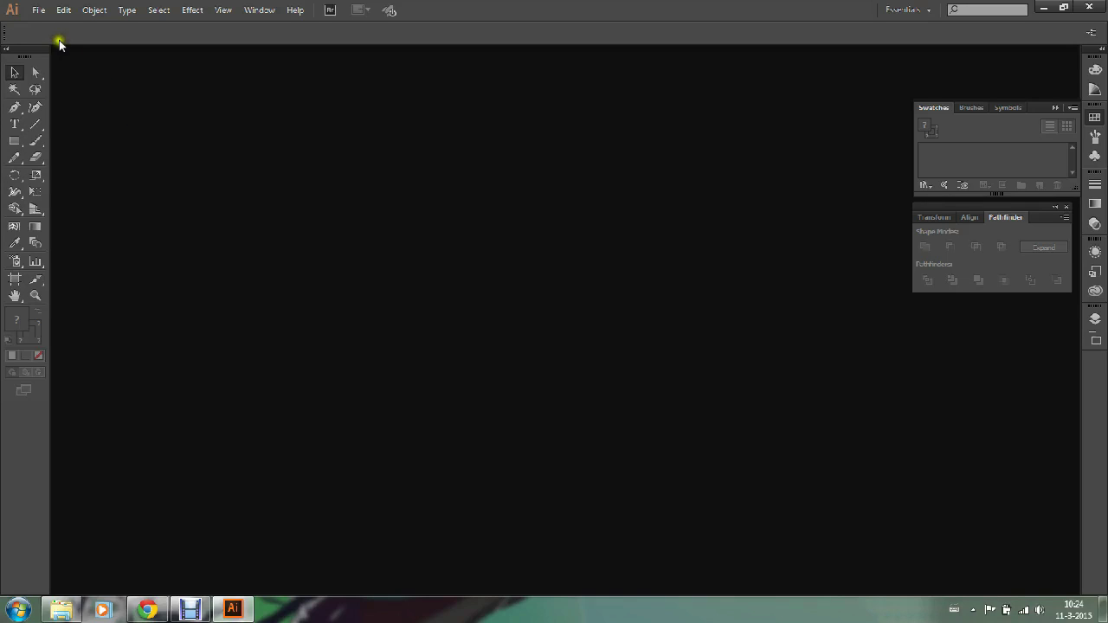
Step: Create a new A4 landscape document (297 × 210 mm) named 'basis'
{"action": "left_click", "coordinate": [38, 10]}
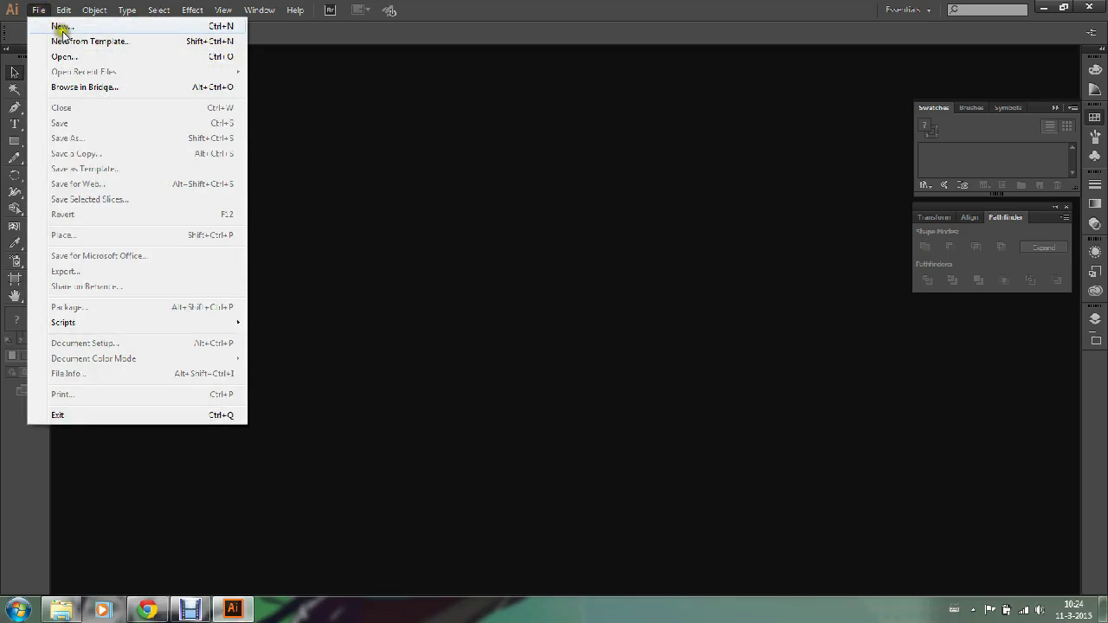
{"action": "left_click", "coordinate": [63, 26]}
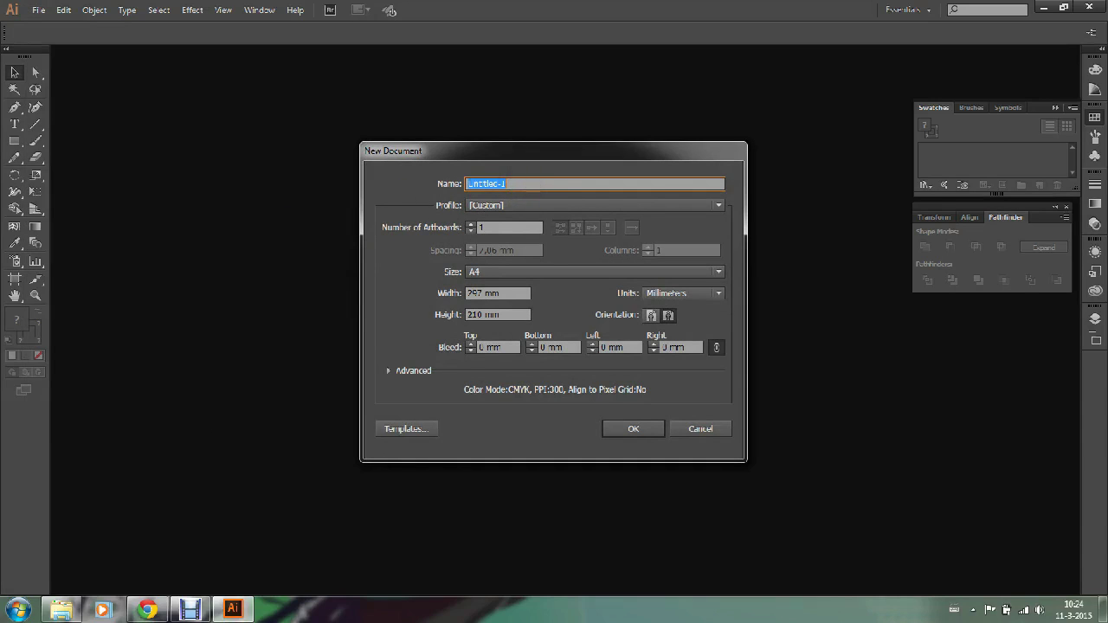
{"action": "type", "text": "Sis"}
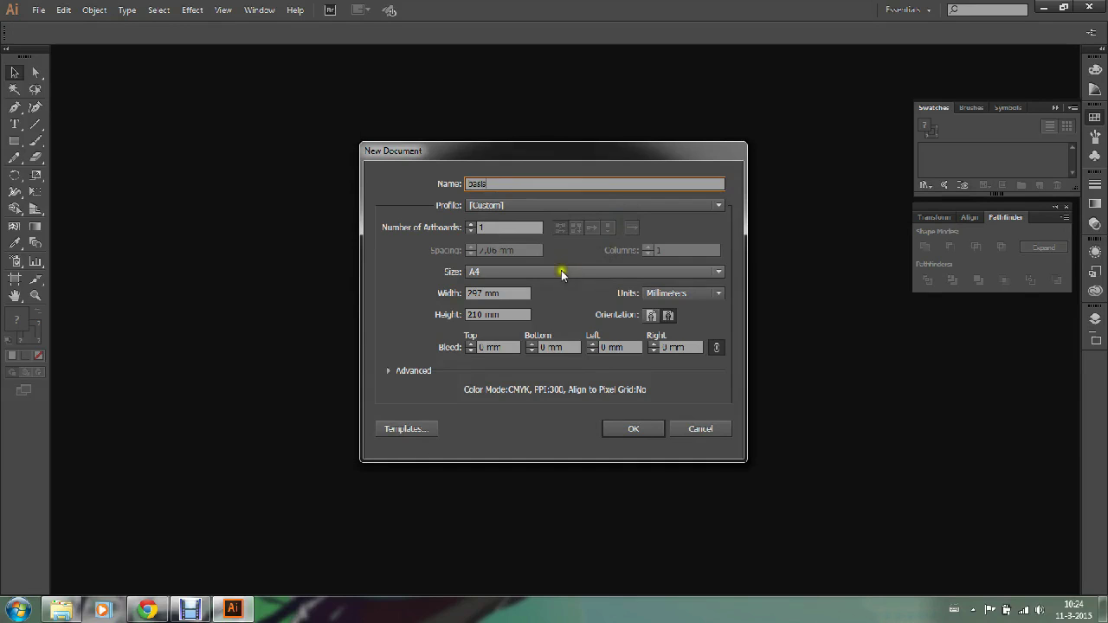
{"action": "left_click", "coordinate": [718, 273]}
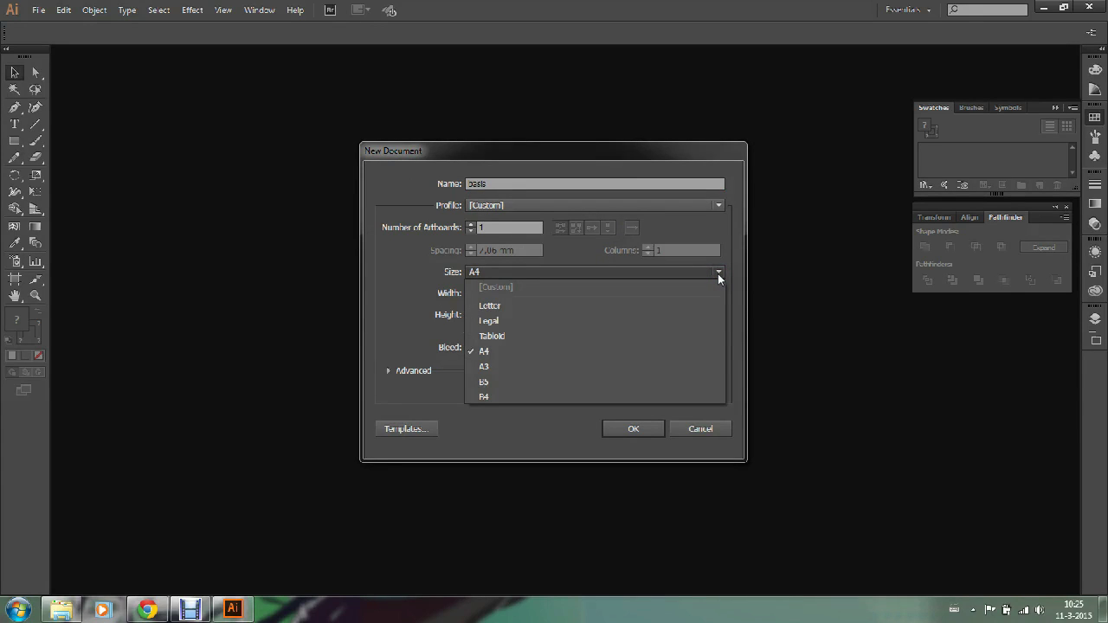
{"action": "left_click", "coordinate": [718, 274]}
{"action": "left_click", "coordinate": [669, 316]}
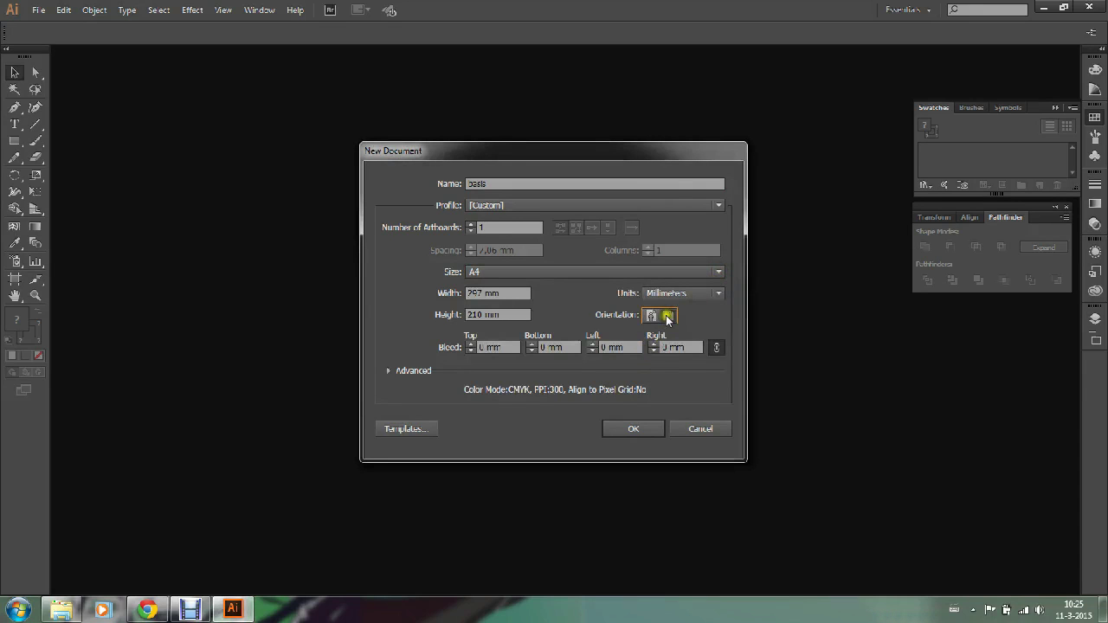
{"action": "left_click", "coordinate": [572, 468]}
{"action": "left_click", "coordinate": [631, 433]}
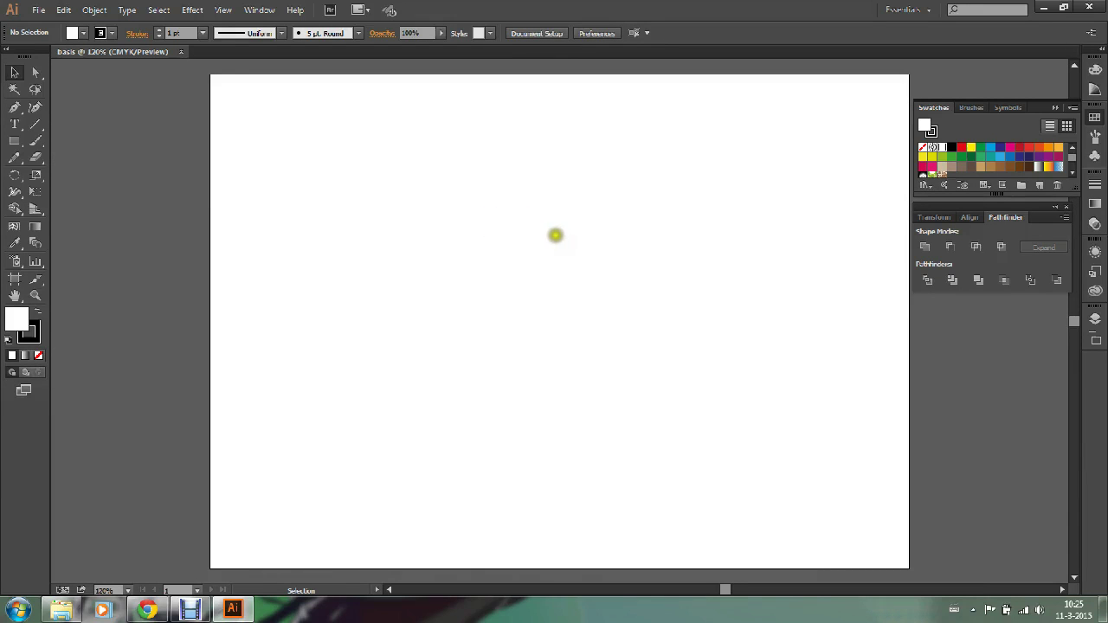
{"action": "key", "text": "space"}
{"action": "key", "text": "space"}
{"action": "mouse_move", "coordinate": [568, 223]}
{"action": "left_mouse_down"}
{"action": "mouse_move", "coordinate": [465, 222]}
{"action": "mouse_move", "coordinate": [588, 232]}
{"action": "mouse_move", "coordinate": [514, 396]}
{"action": "mouse_move", "coordinate": [445, 166]}
{"action": "mouse_move", "coordinate": [609, 144]}
{"action": "mouse_move", "coordinate": [455, 307]}
{"action": "mouse_move", "coordinate": [517, 205]}
{"action": "mouse_move", "coordinate": [500, 227]}
{"action": "mouse_move", "coordinate": [500, 216]}
{"action": "left_mouse_up"}
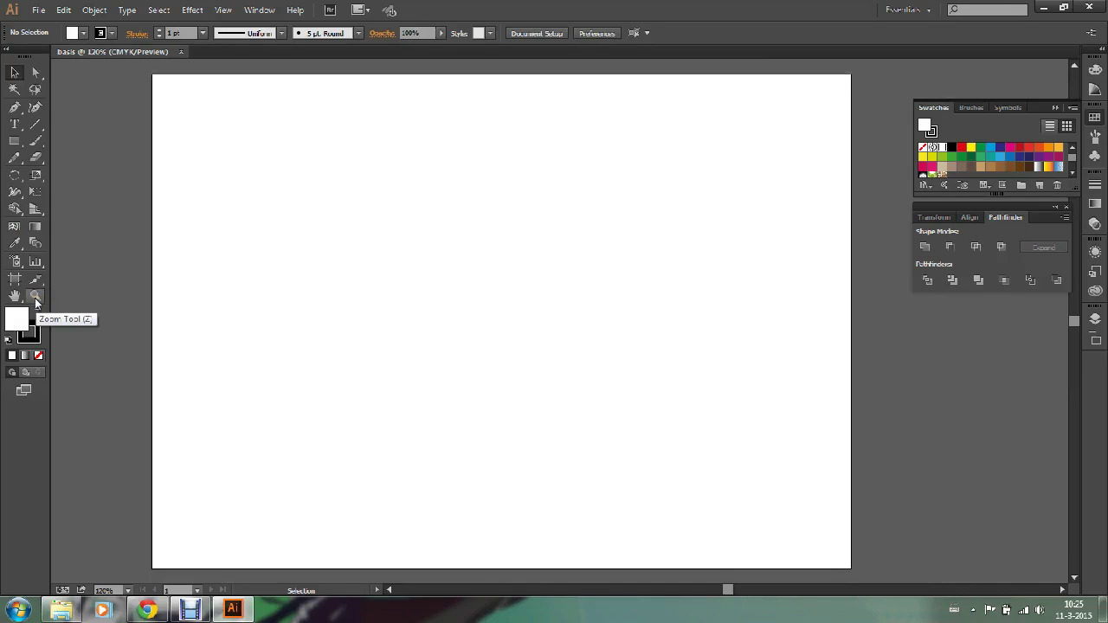
{"action": "left_click", "coordinate": [36, 297]}
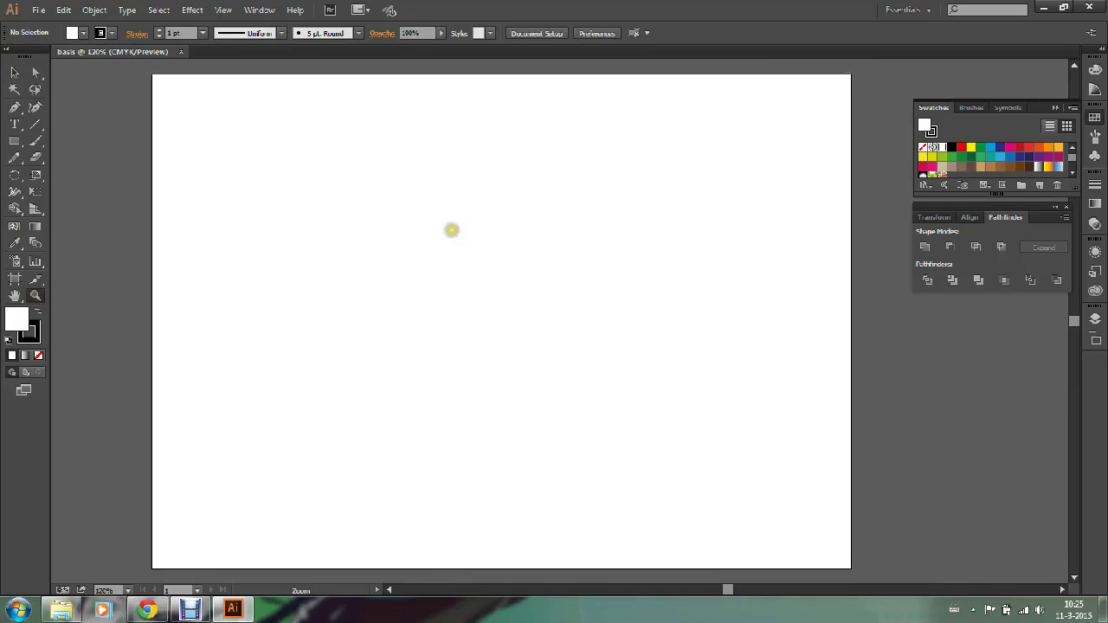
{"action": "left_click", "coordinate": [450, 230]}
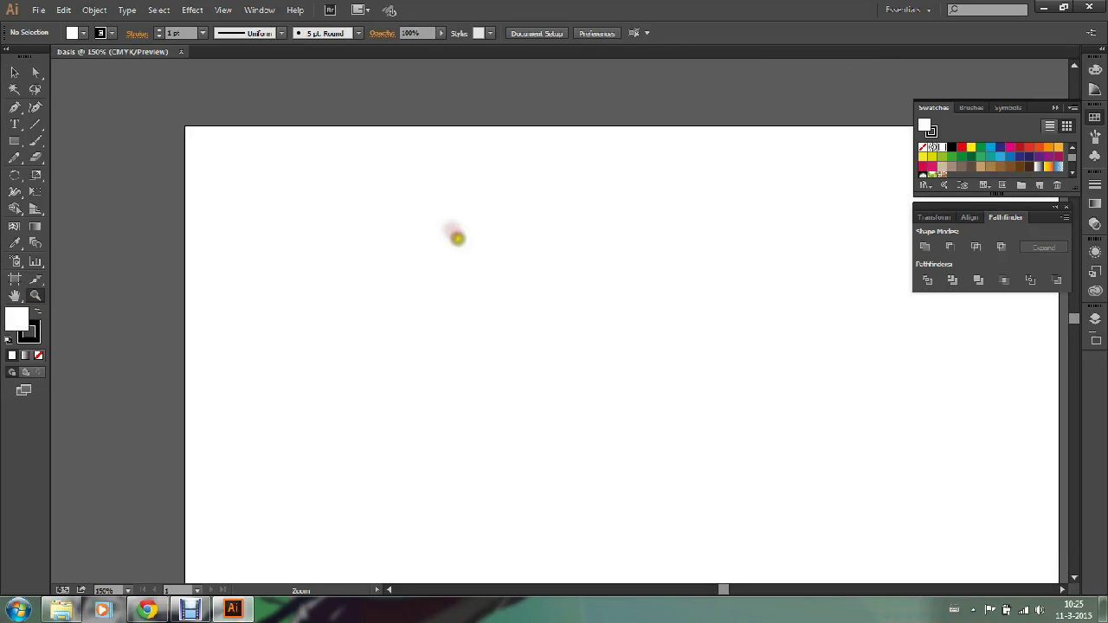
{"action": "left_click", "coordinate": [460, 245]}
{"action": "left_click", "coordinate": [458, 272]}
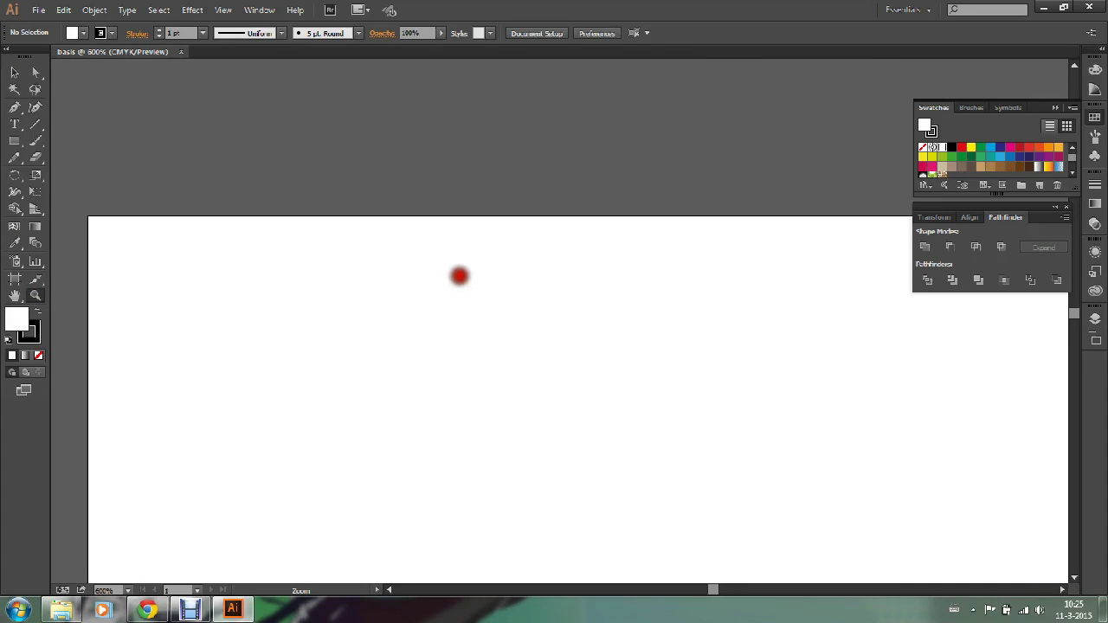
{"action": "left_click", "coordinate": [458, 275]}
{"action": "left_click", "coordinate": [435, 317]}
{"action": "left_click", "coordinate": [426, 381]}
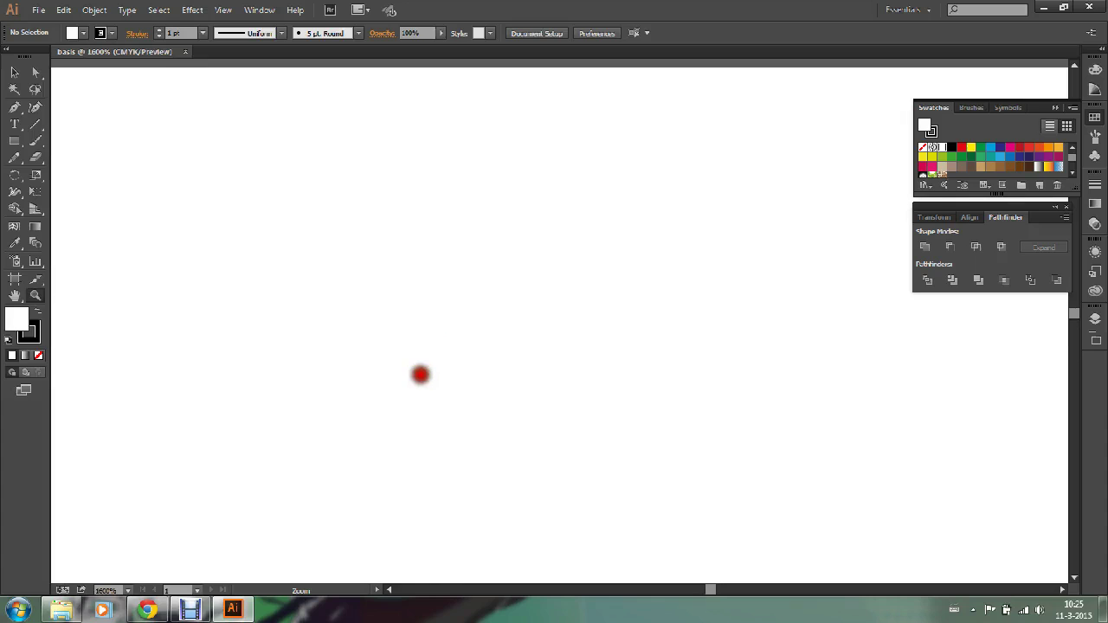
{"action": "left_click", "coordinate": [421, 373]}
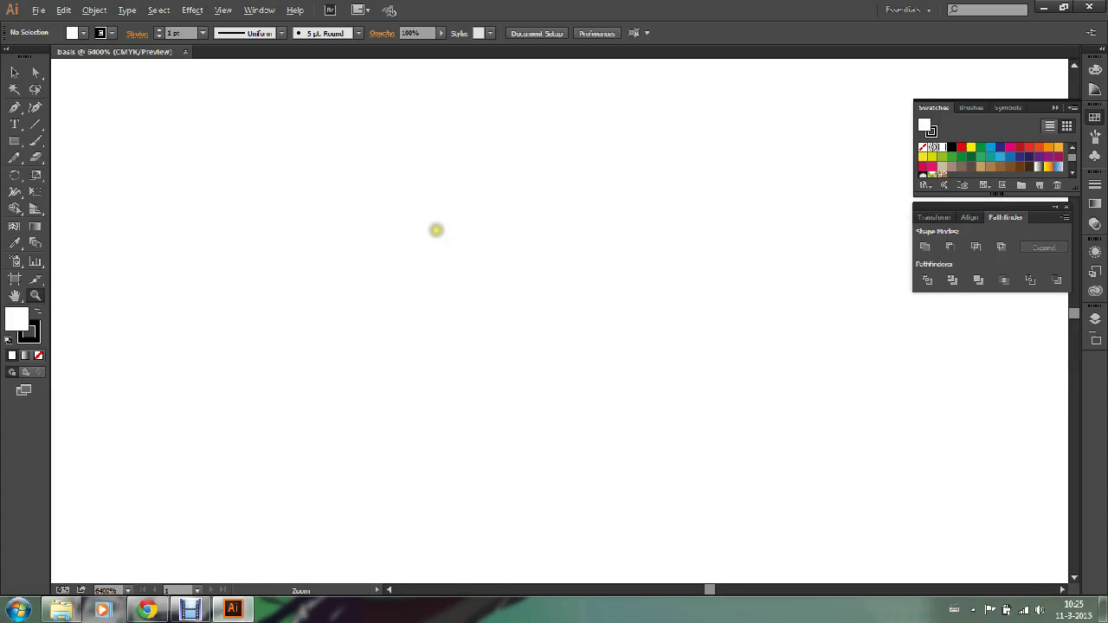
{"action": "left_click", "coordinate": [438, 232], "text": "alt"}
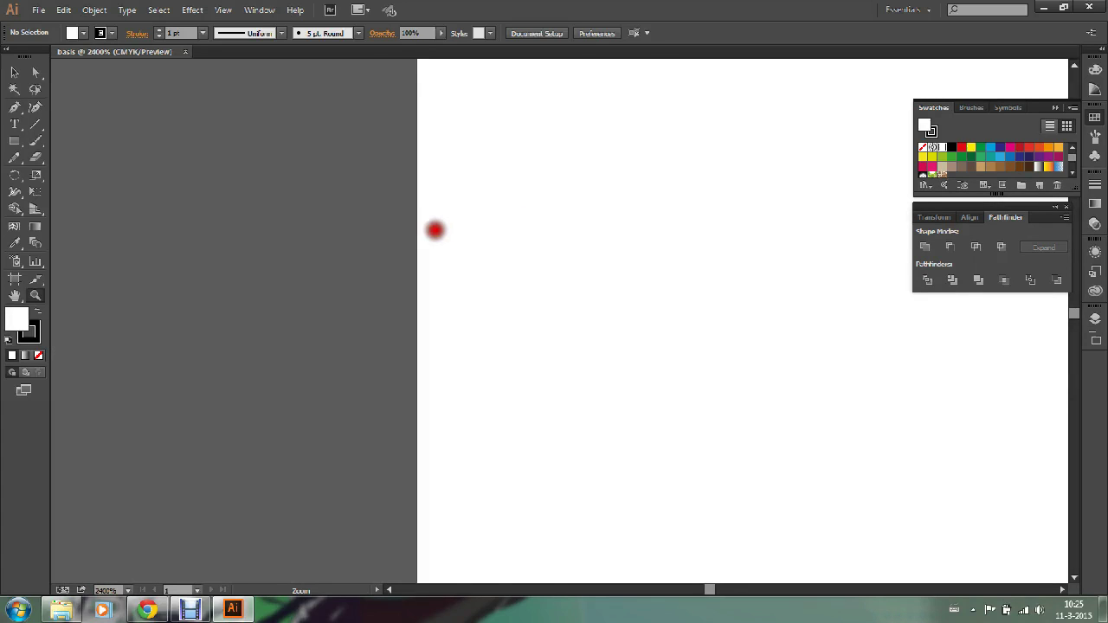
{"action": "left_click", "coordinate": [779, 242], "text": "alt"}
{"action": "left_click", "coordinate": [785, 445], "text": "alt"}
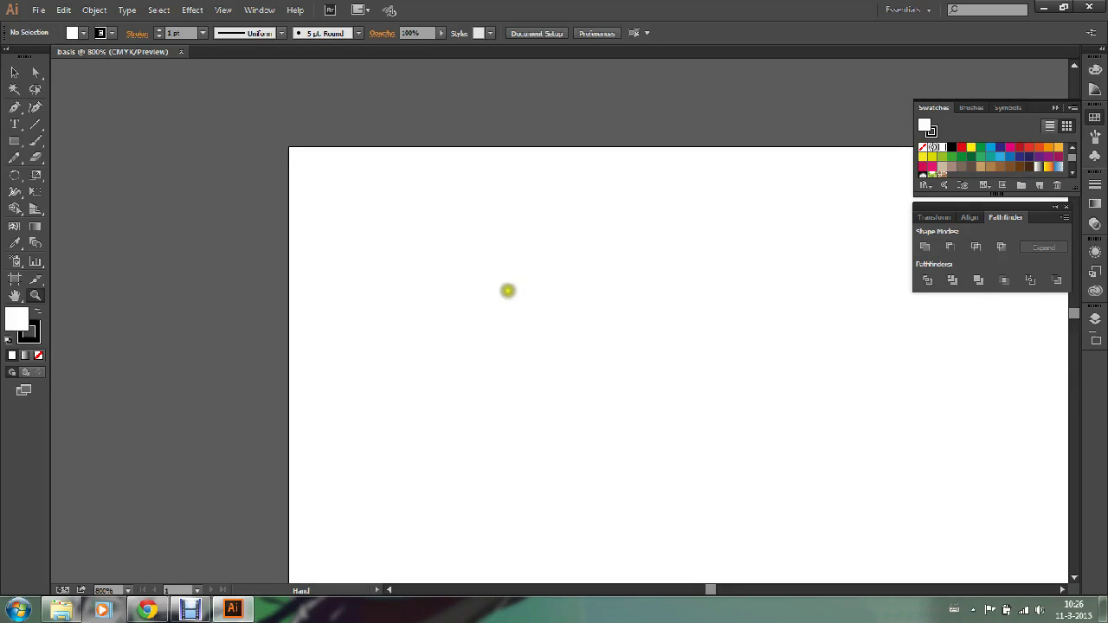
{"action": "left_click_drag", "start_coordinate": [658, 373], "coordinate": [381, 272]}
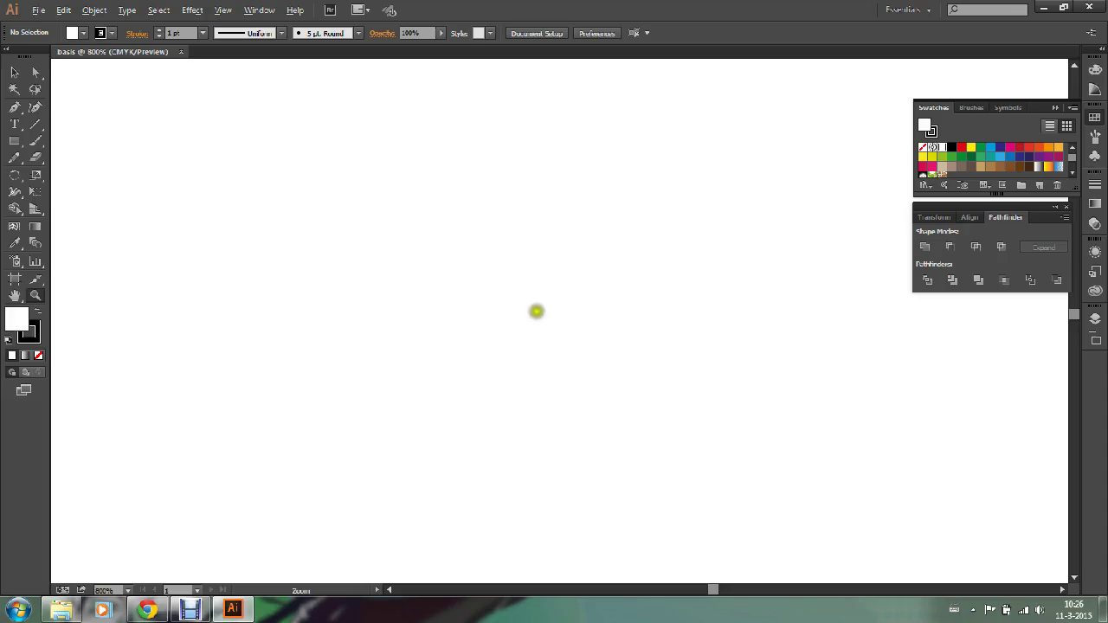
{"action": "left_click", "coordinate": [561, 323], "text": "alt"}
{"action": "left_click", "coordinate": [589, 378], "text": "alt"}
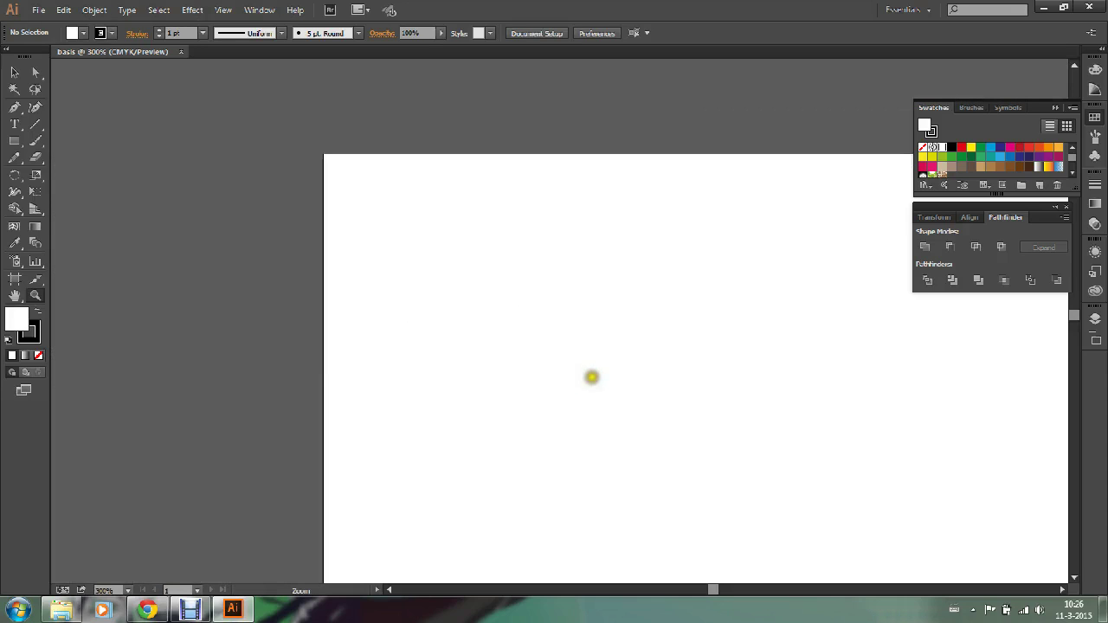
{"action": "mouse_move", "coordinate": [683, 386]}
{"action": "left_mouse_down"}
{"action": "mouse_move", "coordinate": [480, 296]}
{"action": "mouse_move", "coordinate": [425, 295]}
{"action": "left_mouse_up"}
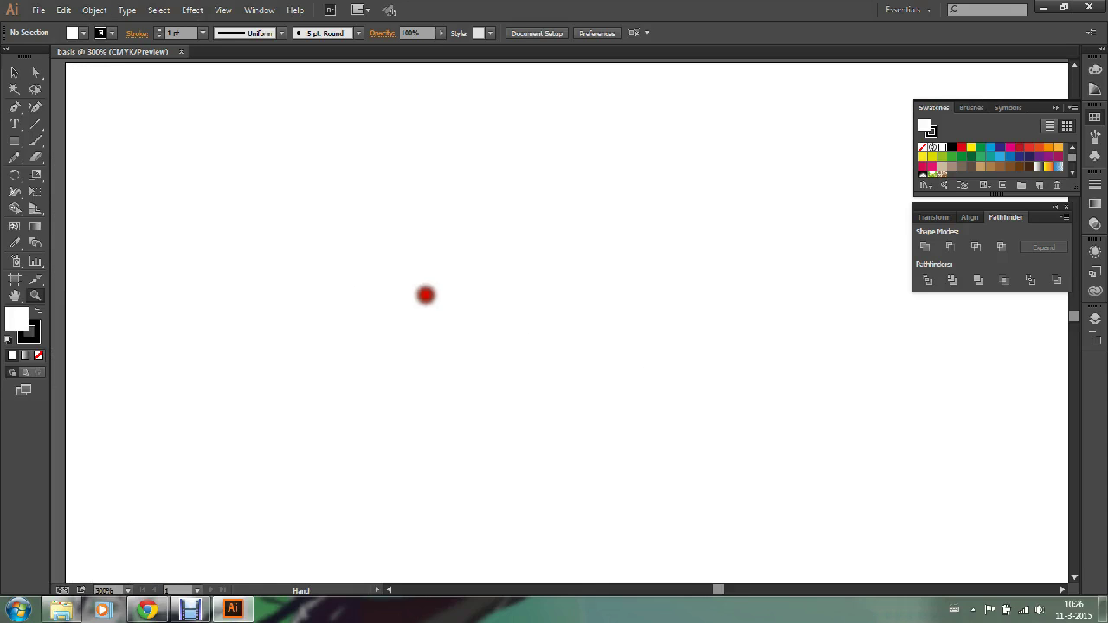
{"action": "left_click", "coordinate": [593, 348], "text": "alt"}
{"action": "left_click", "coordinate": [597, 349], "text": "alt"}
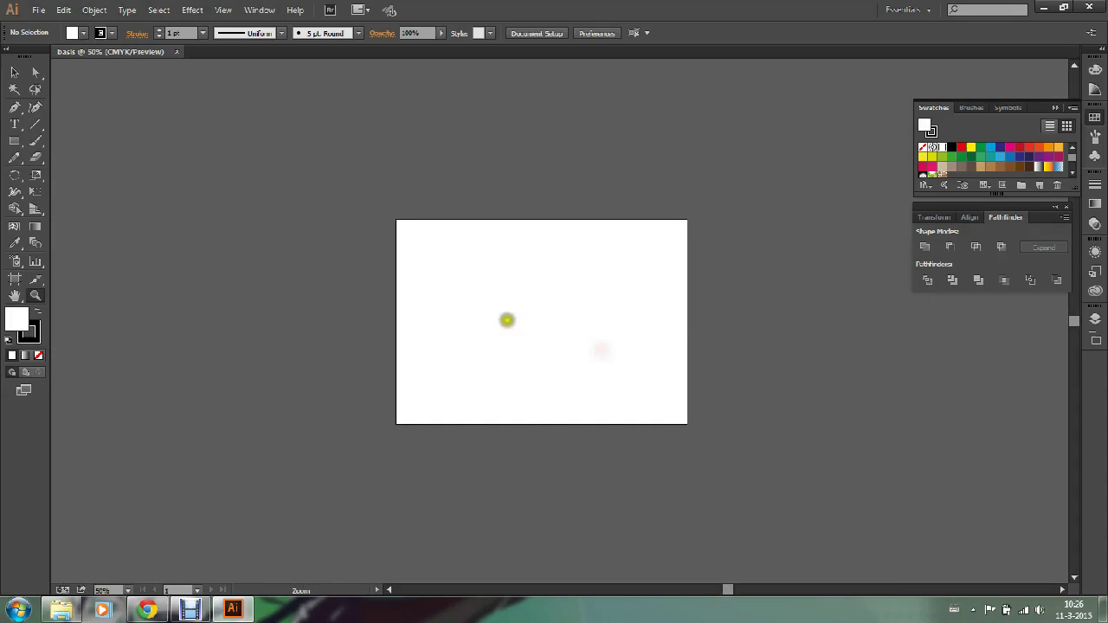
{"action": "left_click", "coordinate": [514, 306]}
{"action": "left_click", "coordinate": [571, 333]}
{"action": "left_click", "coordinate": [577, 337]}
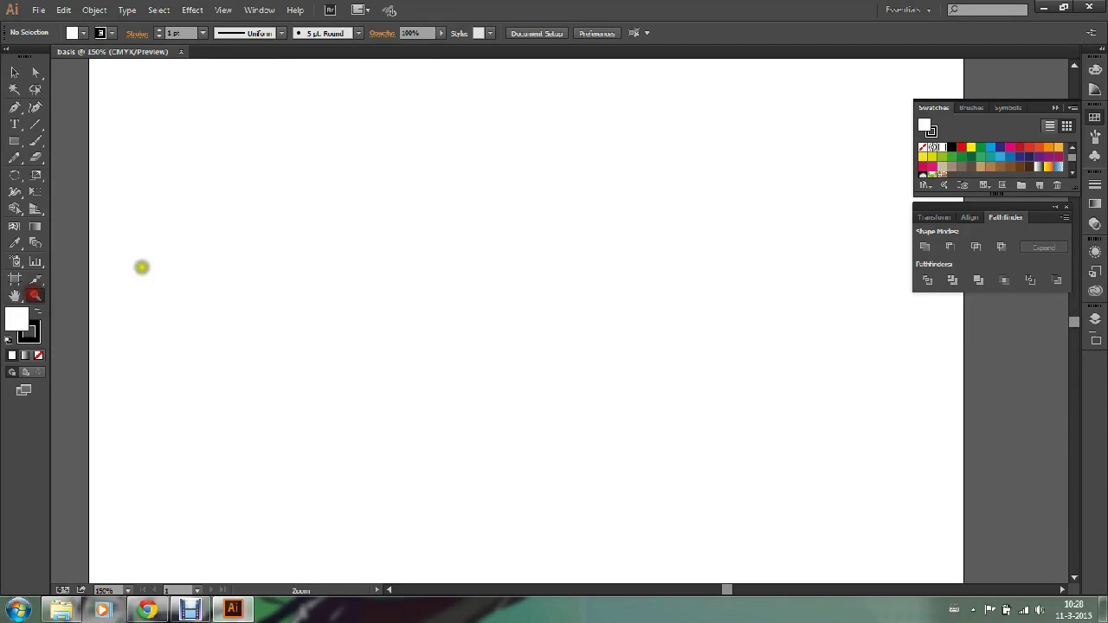
{"action": "left_click", "coordinate": [488, 265], "text": "alt"}
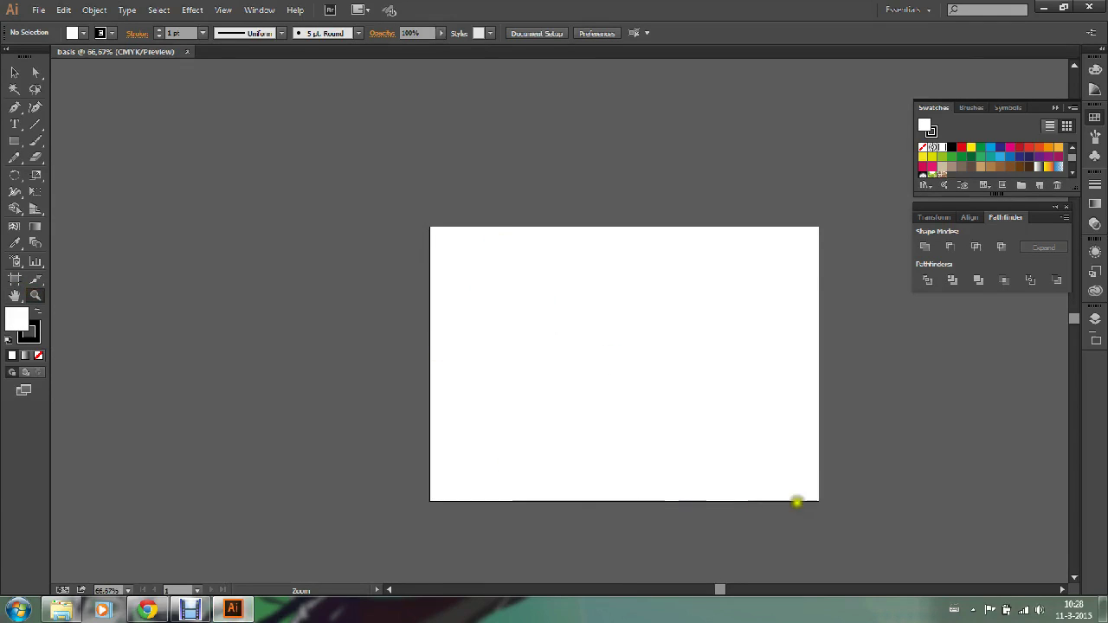
{"action": "left_click_drag", "start_coordinate": [430, 231], "coordinate": [825, 506]}
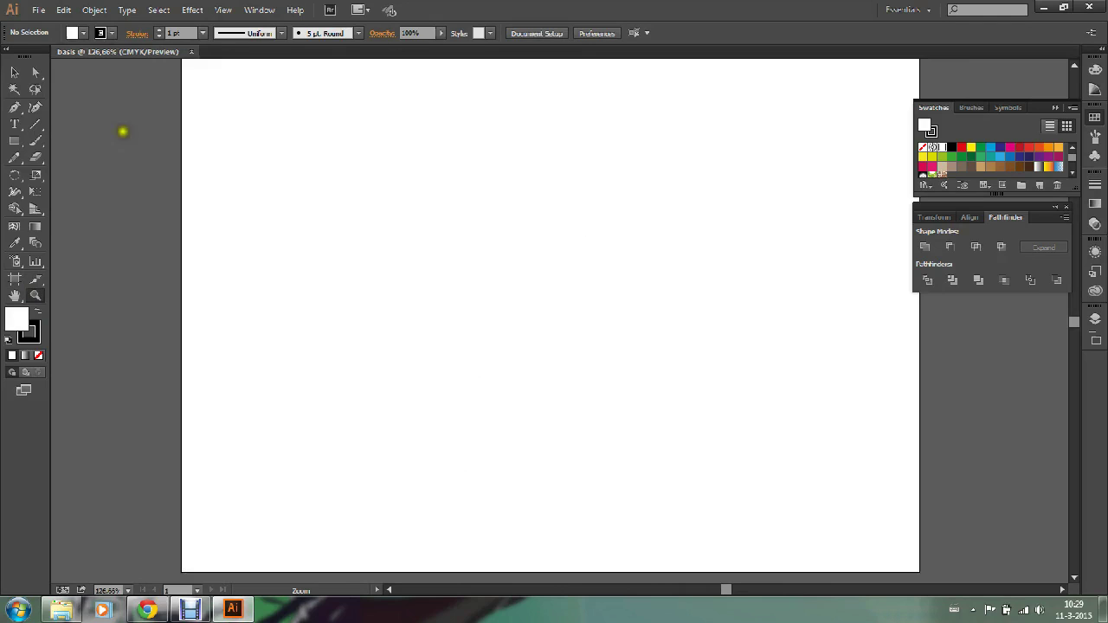
{"action": "left_click", "coordinate": [14, 73]}
{"action": "left_click_drag", "start_coordinate": [547, 274], "coordinate": [489, 283]}
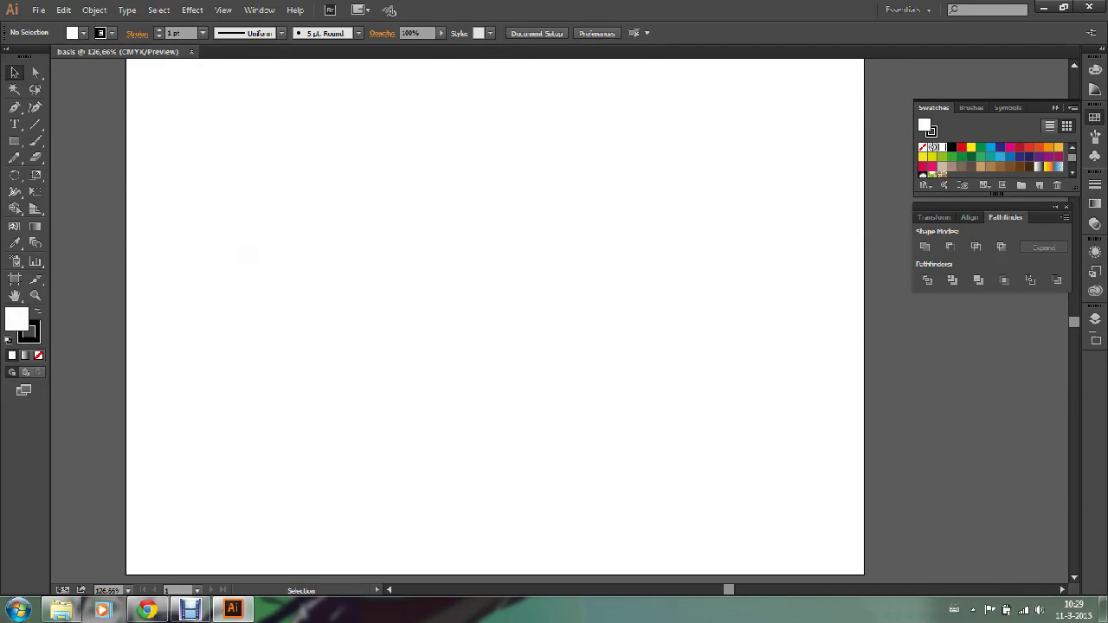
Step: Draw a wide rectangle and an overlapping near-square rectangle with rounded corners
{"action": "left_click", "coordinate": [13, 142]}
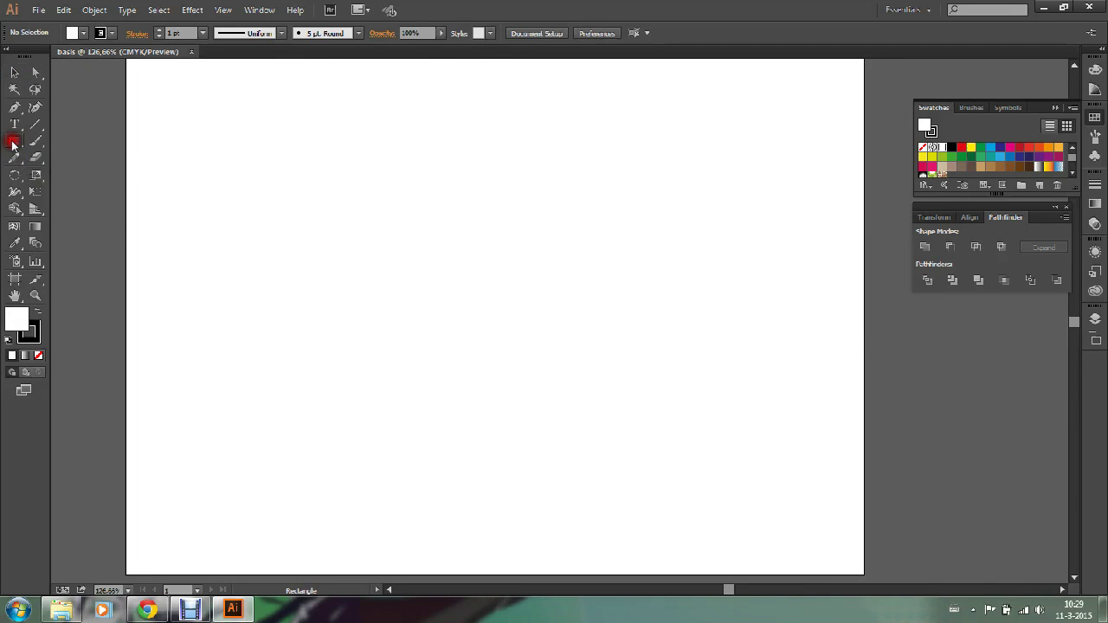
{"action": "mouse_move", "coordinate": [233, 127]}
{"action": "left_mouse_down"}
{"action": "mouse_move", "coordinate": [249, 162]}
{"action": "mouse_move", "coordinate": [558, 327]}
{"action": "left_mouse_up"}
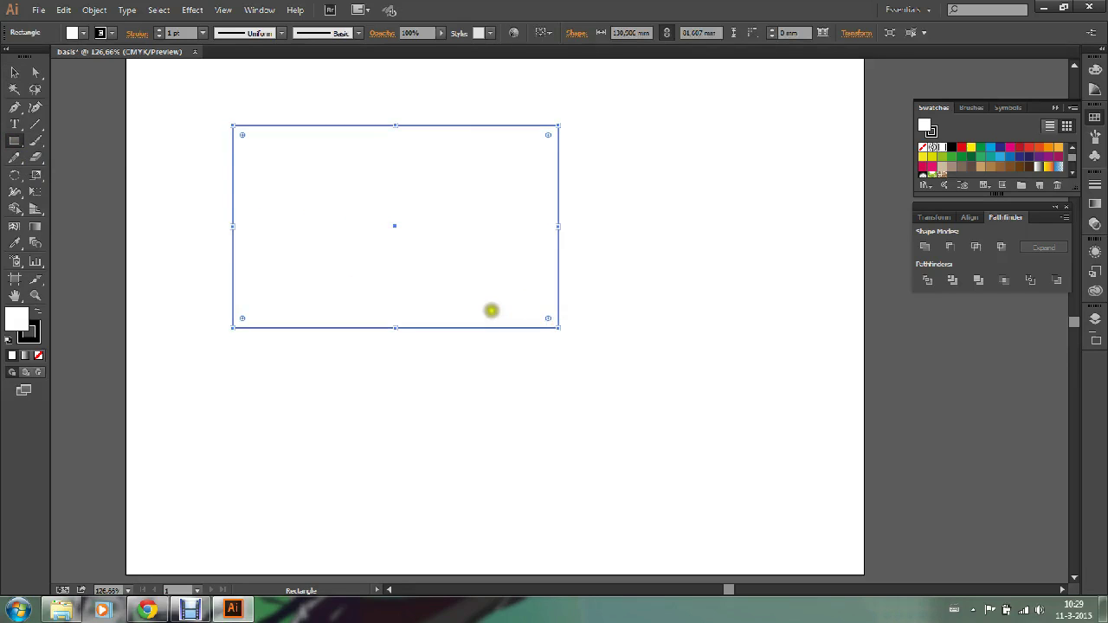
{"action": "mouse_move", "coordinate": [650, 160]}
{"action": "left_mouse_down"}
{"action": "mouse_move", "coordinate": [762, 314]}
{"action": "mouse_move", "coordinate": [495, 110]}
{"action": "left_mouse_up"}
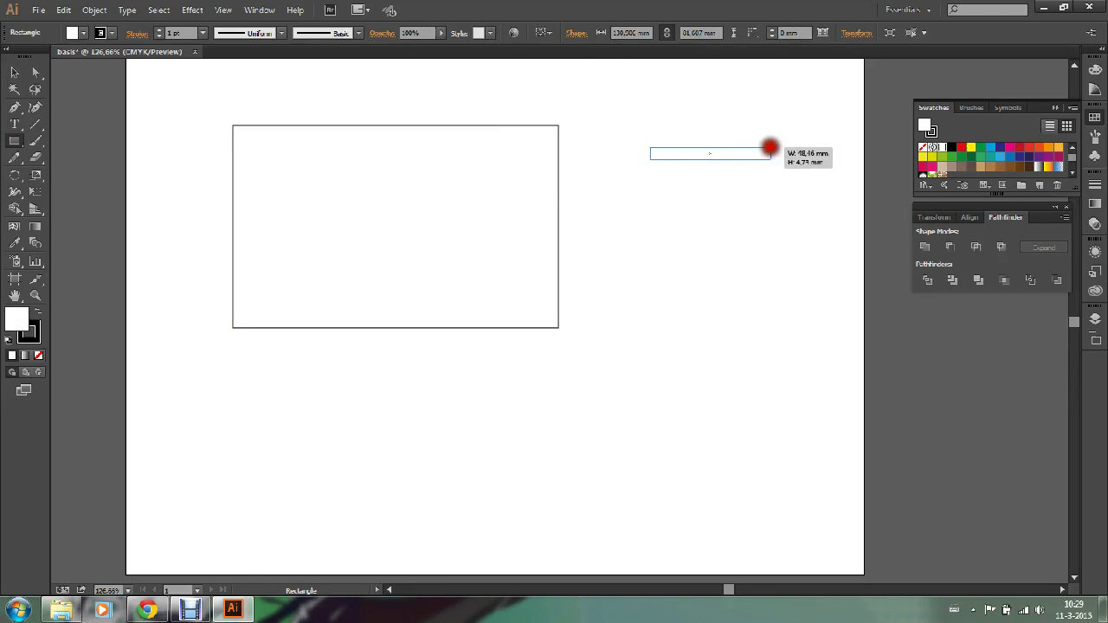
{"action": "left_click_drag", "start_coordinate": [495, 111], "coordinate": [407, 399]}
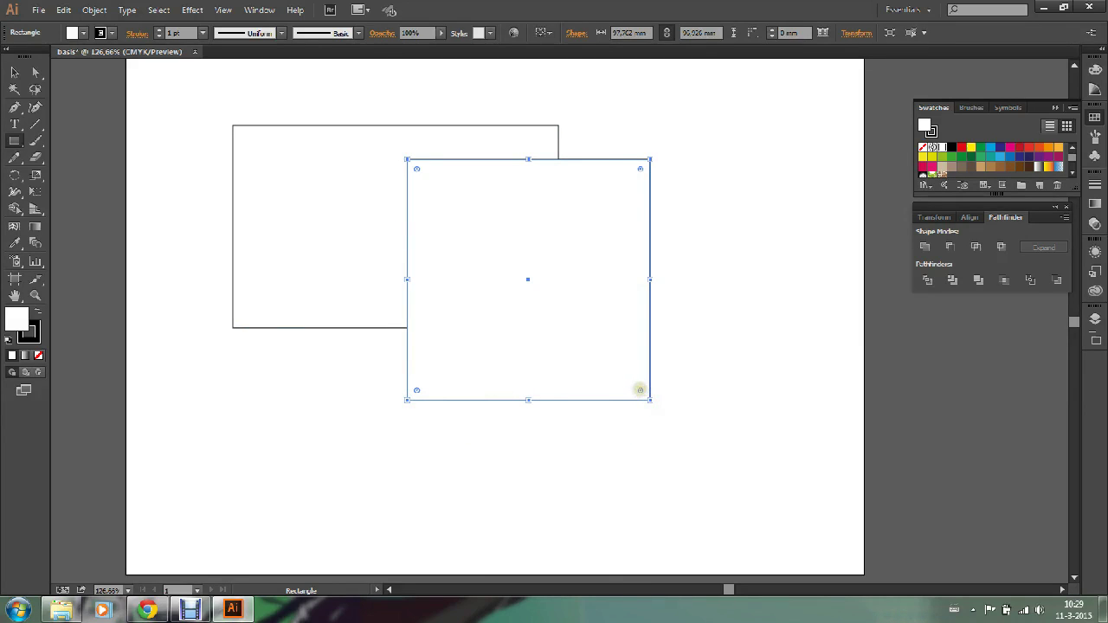
{"action": "left_click_drag", "start_coordinate": [640, 391], "coordinate": [602, 364]}
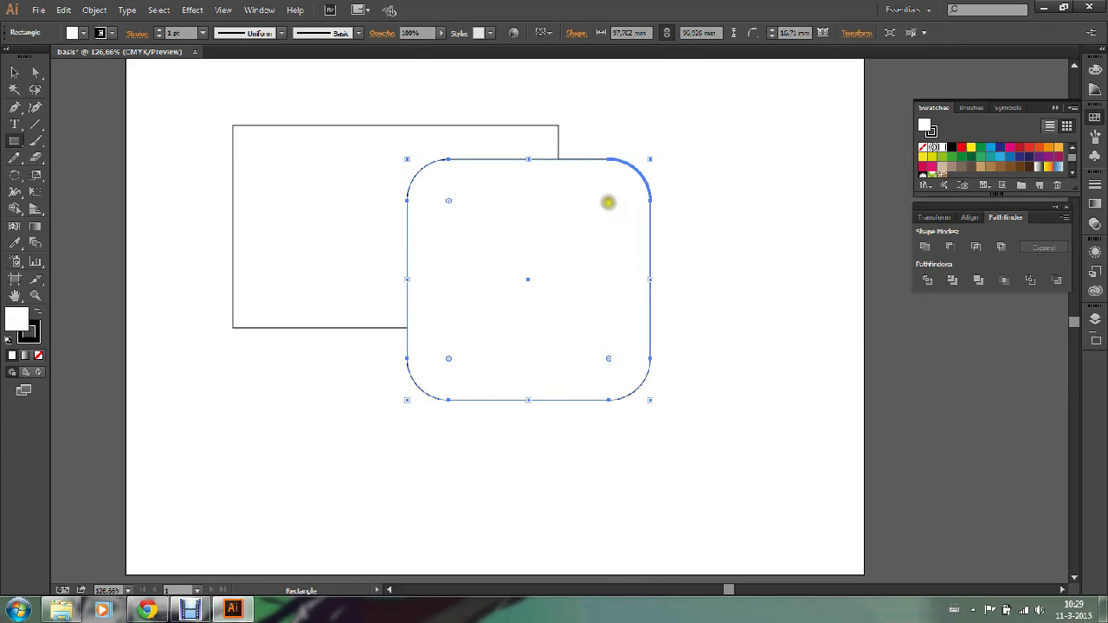
{"action": "mouse_move", "coordinate": [608, 200]}
{"action": "left_mouse_down"}
{"action": "mouse_move", "coordinate": [675, 149]}
{"action": "mouse_move", "coordinate": [592, 195]}
{"action": "left_mouse_up"}
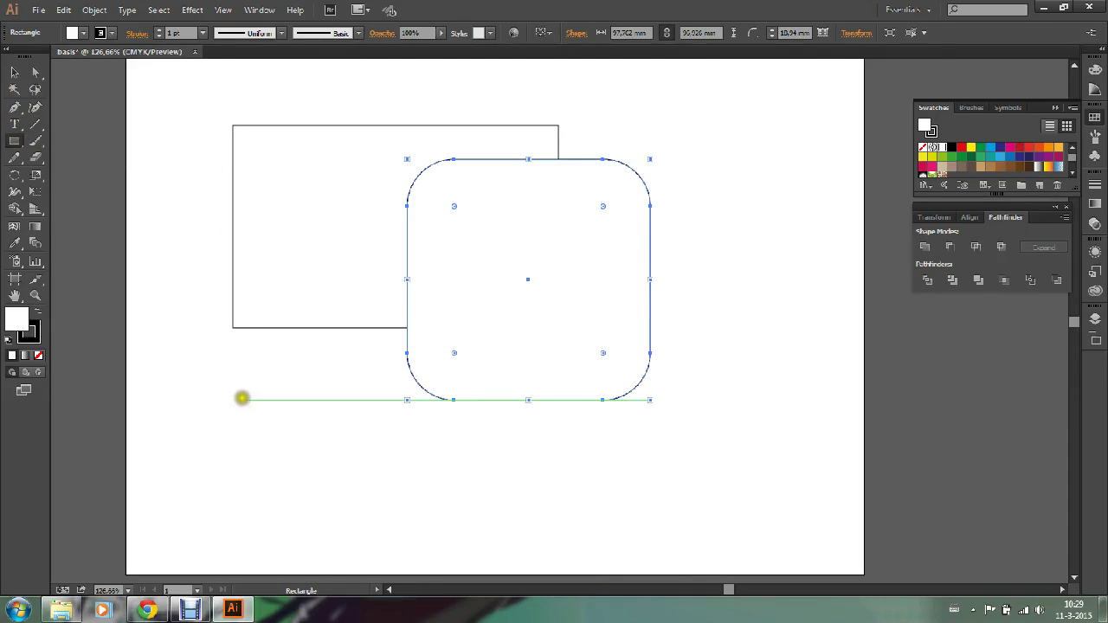
Step: Draw a third rectangle at left and a square overlapping the rounded rectangle's lower right
{"action": "left_click_drag", "start_coordinate": [173, 248], "coordinate": [320, 397]}
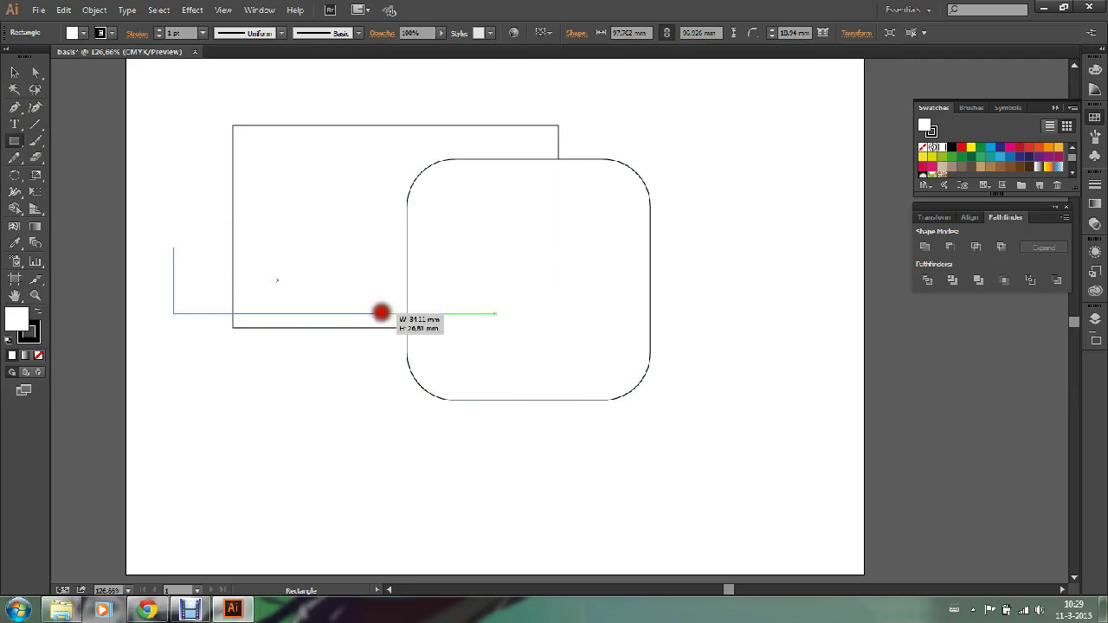
{"action": "left_click_drag", "start_coordinate": [366, 313], "coordinate": [345, 395]}
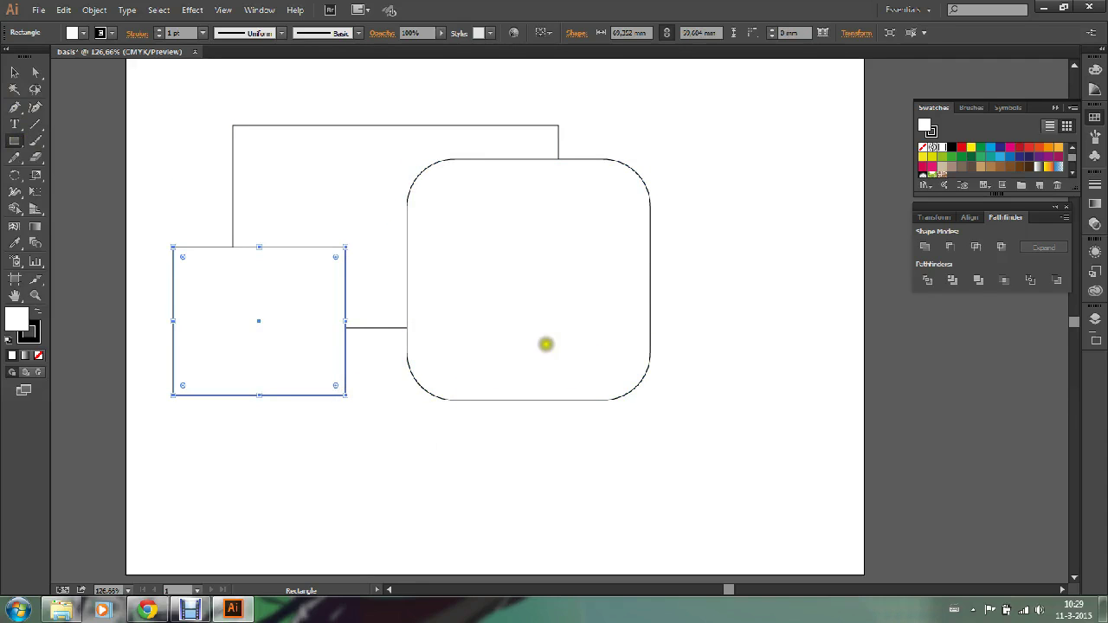
{"action": "left_click_drag", "start_coordinate": [529, 279], "coordinate": [759, 479]}
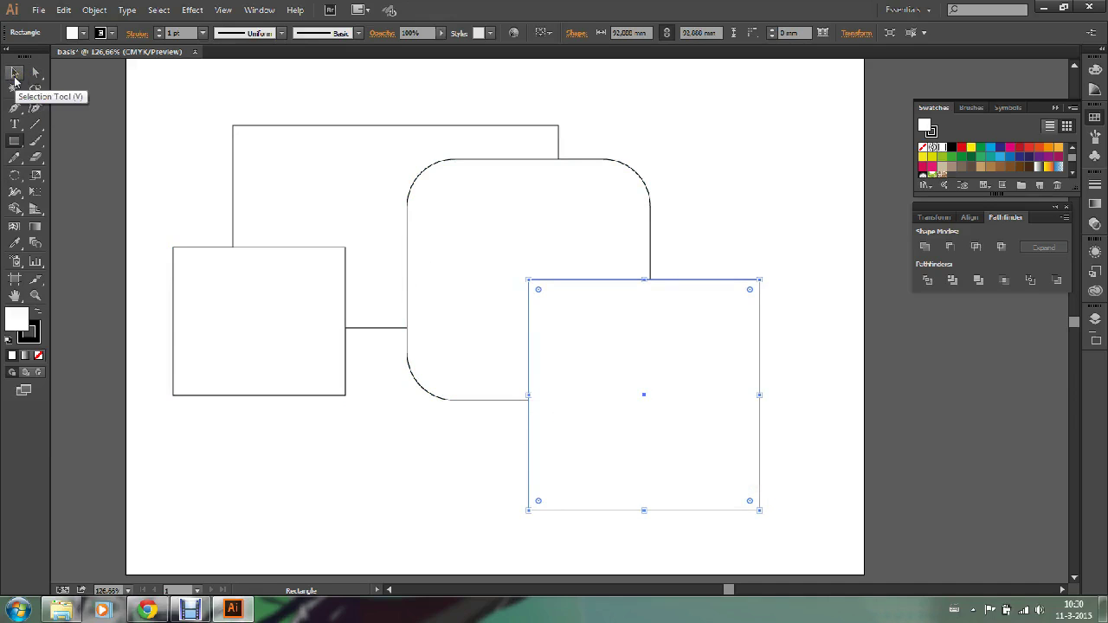
{"action": "left_click", "coordinate": [14, 73]}
{"action": "left_click", "coordinate": [719, 144]}
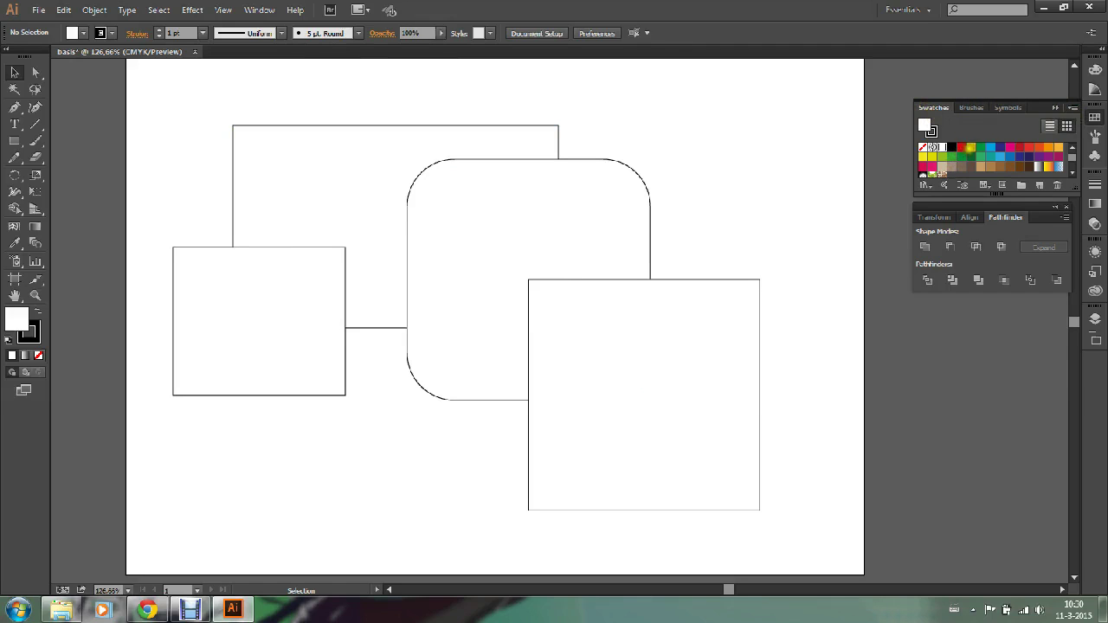
{"action": "left_click", "coordinate": [1096, 116]}
{"action": "left_click", "coordinate": [1096, 118]}
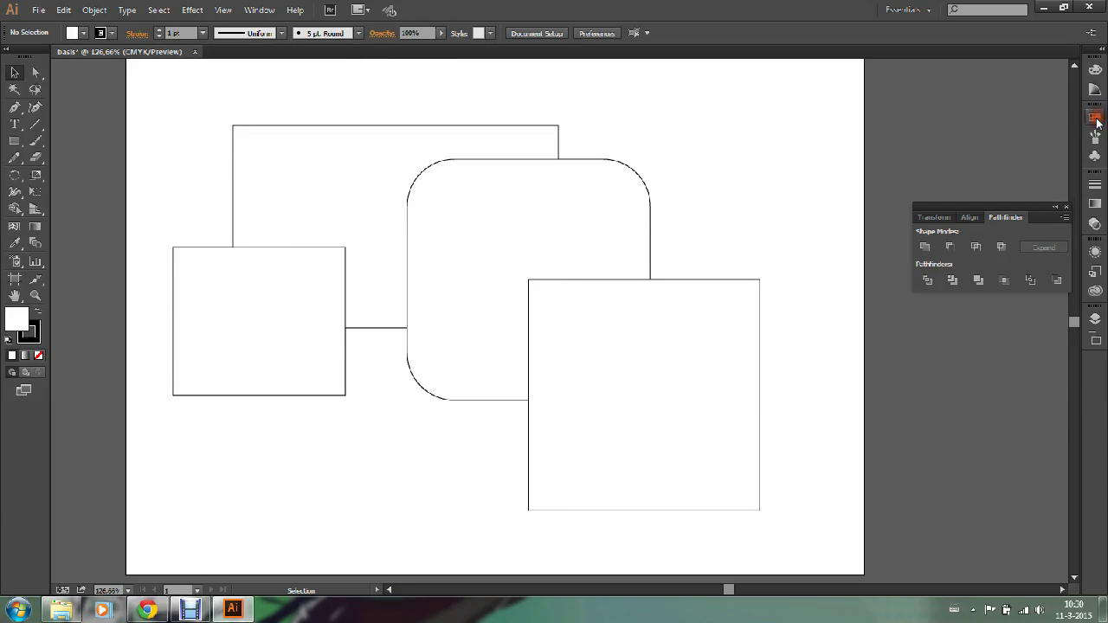
{"action": "left_click", "coordinate": [1096, 69]}
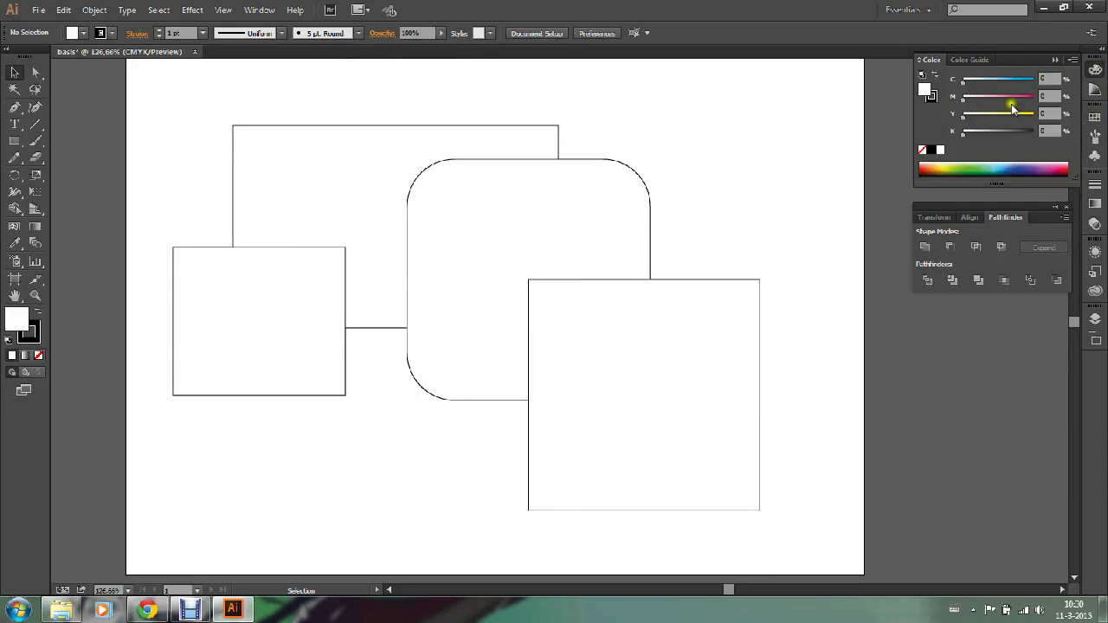
{"action": "left_click", "coordinate": [1097, 89]}
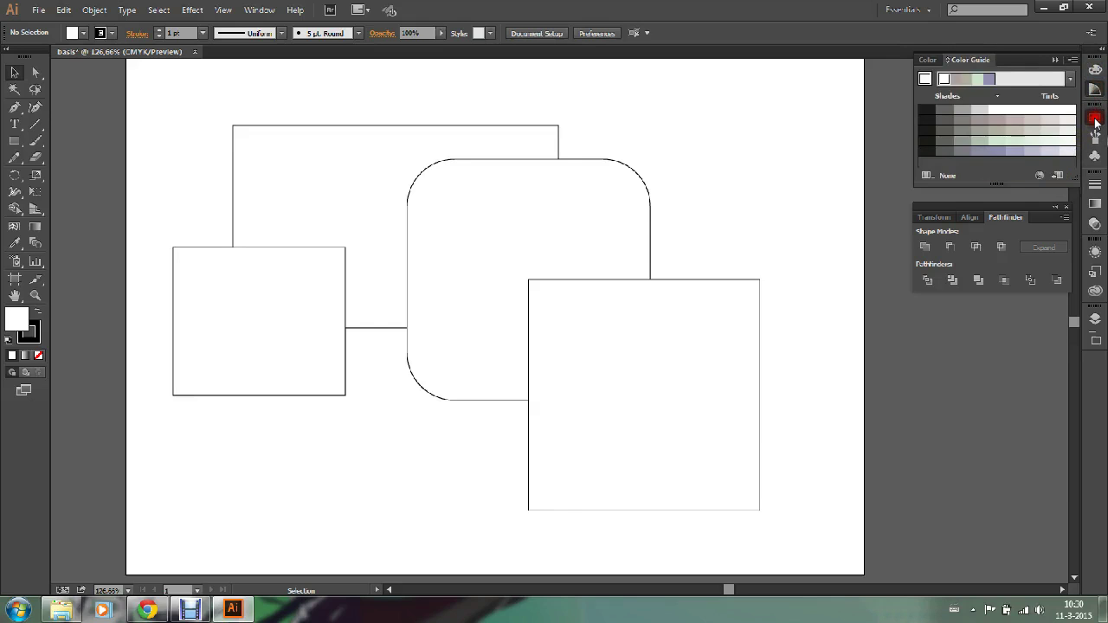
{"action": "left_click", "coordinate": [1095, 119]}
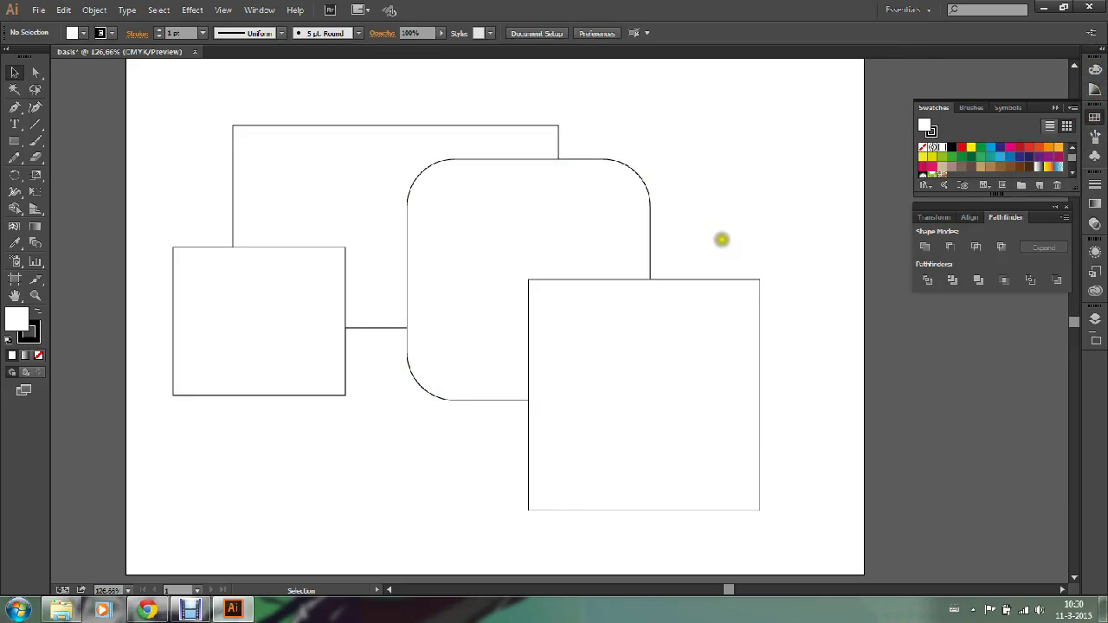
{"action": "left_click", "coordinate": [751, 279]}
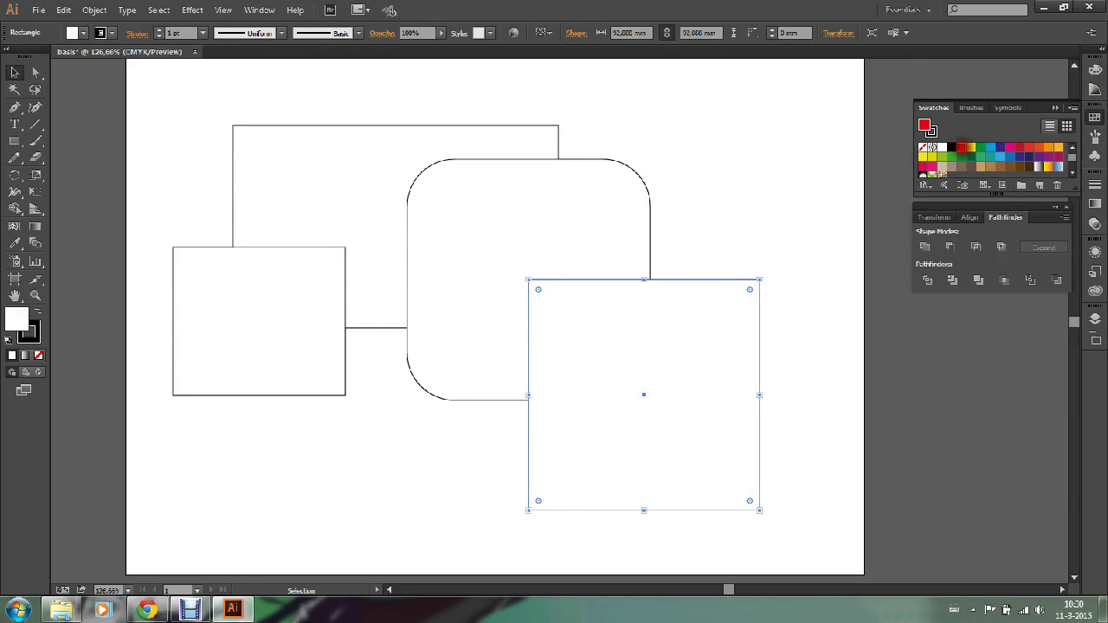
Step: Fill the square red, then zoom in on its corner and back out
{"action": "left_click", "coordinate": [961, 147]}
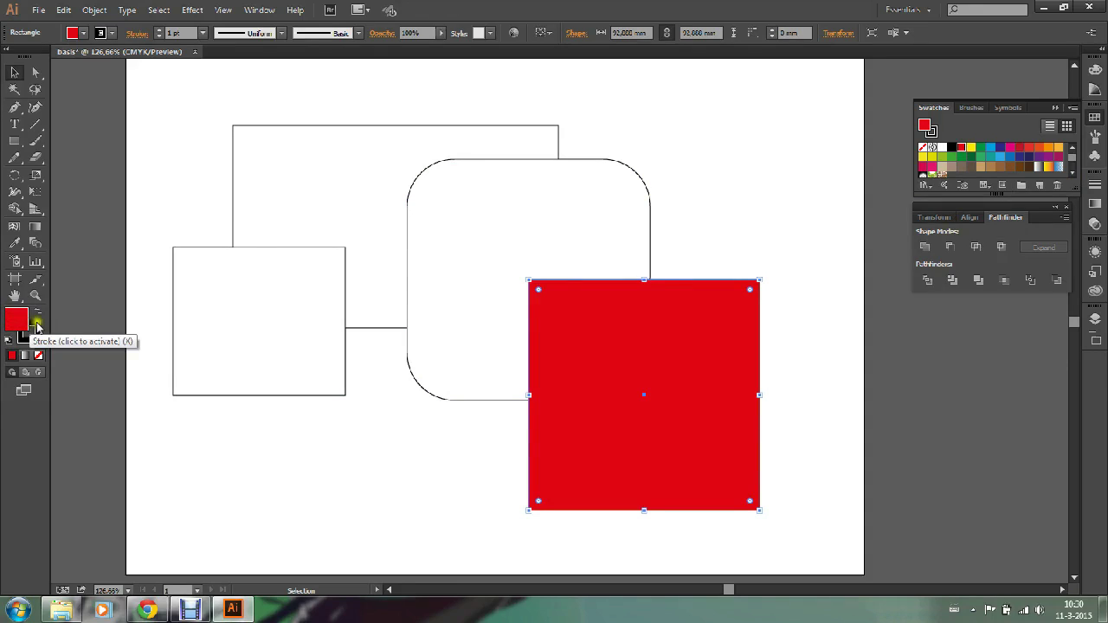
{"action": "left_click", "coordinate": [37, 340]}
{"action": "left_click", "coordinate": [762, 275]}
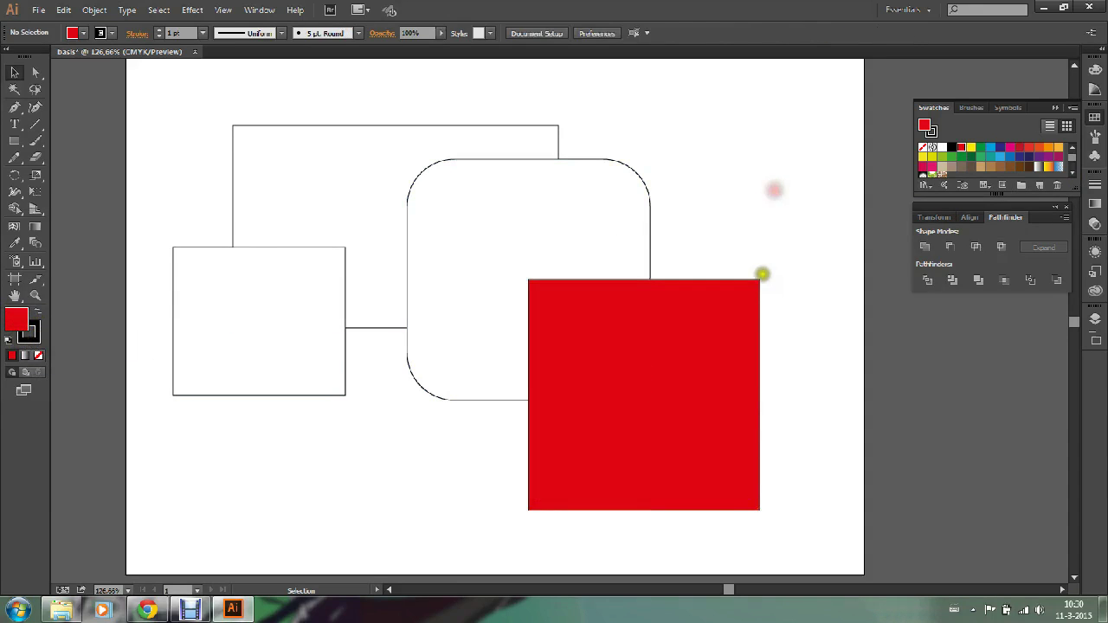
{"action": "left_click", "coordinate": [36, 294]}
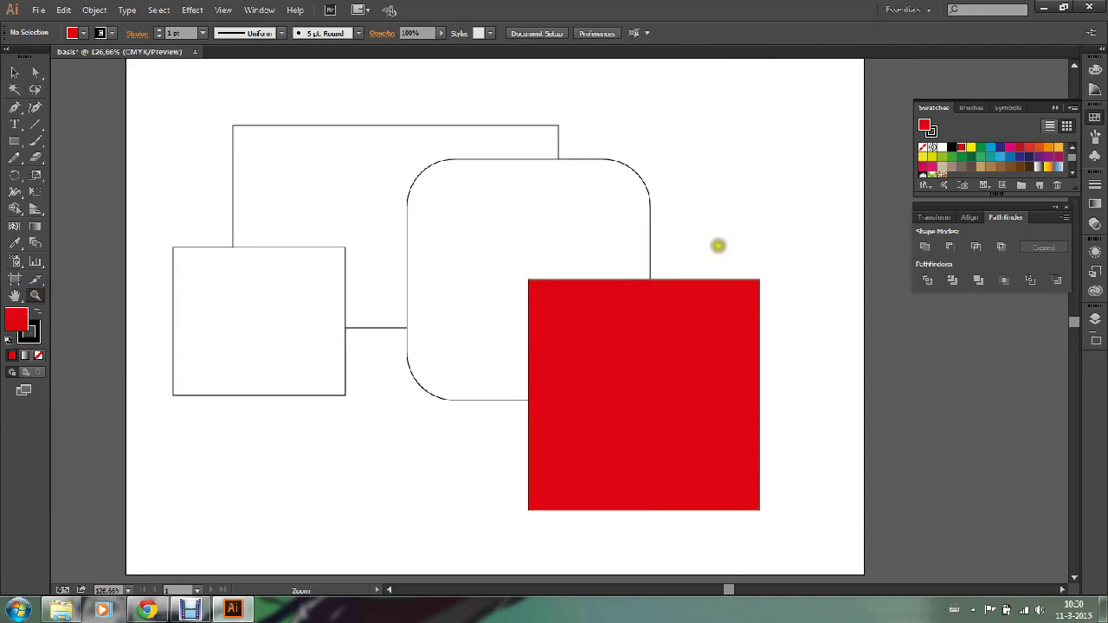
{"action": "left_click_drag", "start_coordinate": [718, 247], "coordinate": [796, 326]}
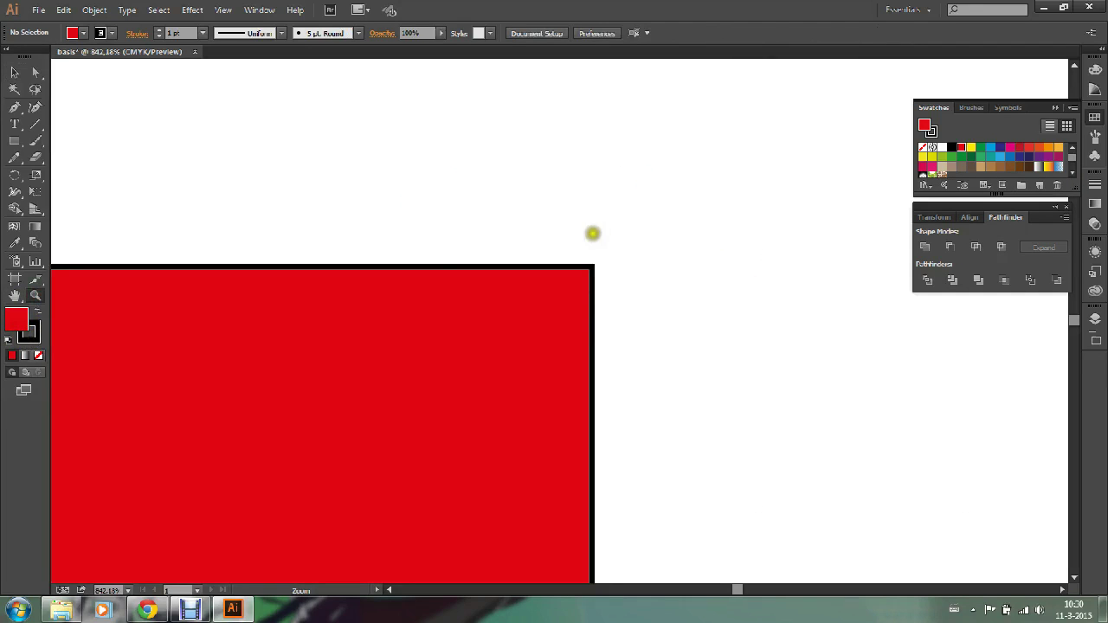
{"action": "left_click", "coordinate": [277, 339], "text": "alt"}
{"action": "left_click", "coordinate": [356, 367], "text": "alt"}
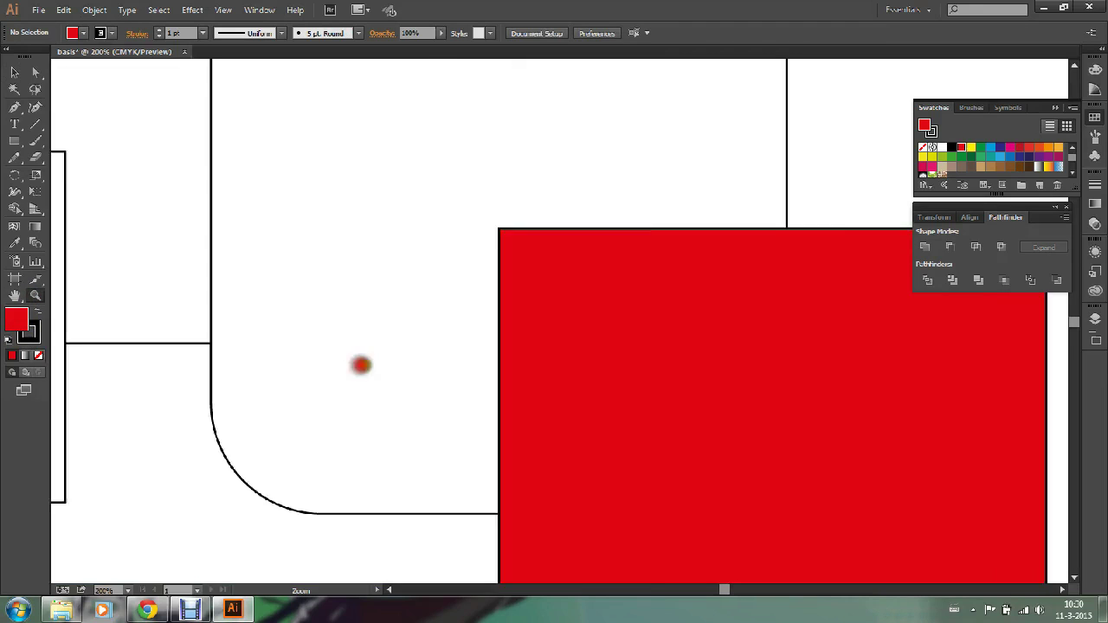
{"action": "left_click", "coordinate": [375, 366], "text": "alt"}
Step: Fill the rounded rectangle yellow and the back rectangle orange, then select the small left rectangle
{"action": "left_click", "coordinate": [15, 73]}
{"action": "mouse_move", "coordinate": [733, 198]}
{"action": "left_mouse_down"}
{"action": "mouse_move", "coordinate": [383, 239]}
{"action": "mouse_move", "coordinate": [399, 253]}
{"action": "left_mouse_up"}
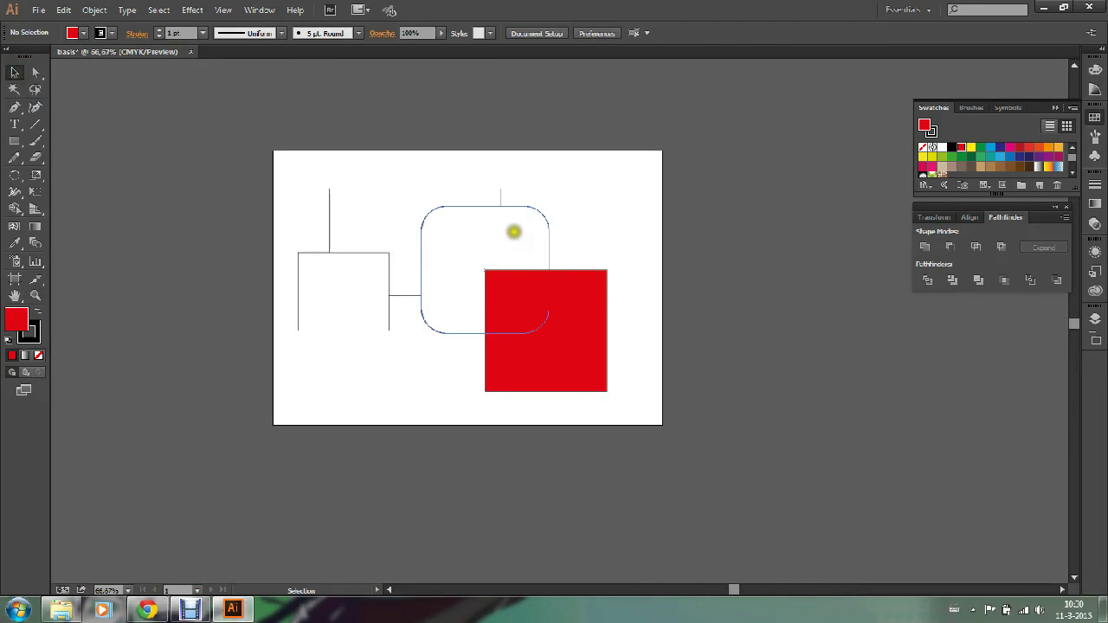
{"action": "left_click", "coordinate": [523, 225]}
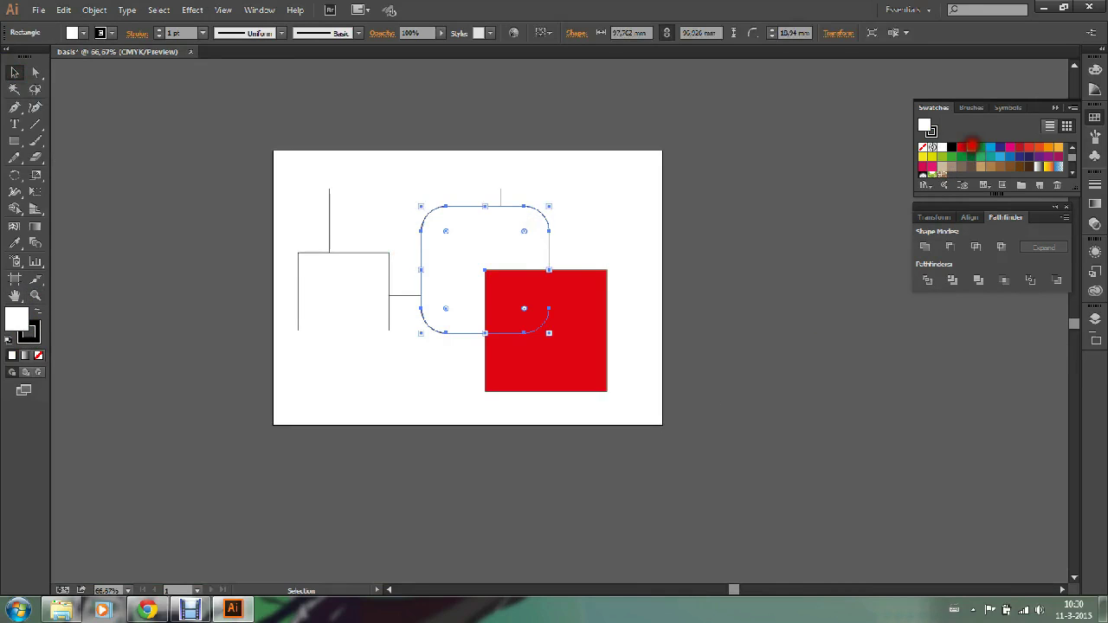
{"action": "left_click", "coordinate": [972, 147]}
{"action": "left_click", "coordinate": [329, 208]}
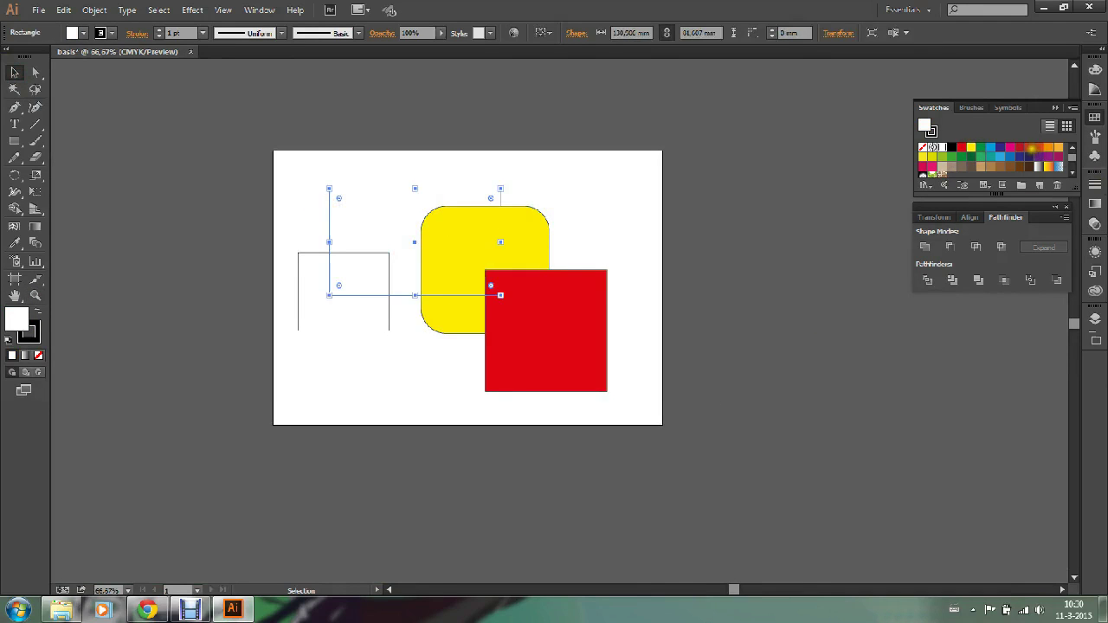
{"action": "left_click", "coordinate": [1053, 148]}
{"action": "left_click", "coordinate": [332, 319]}
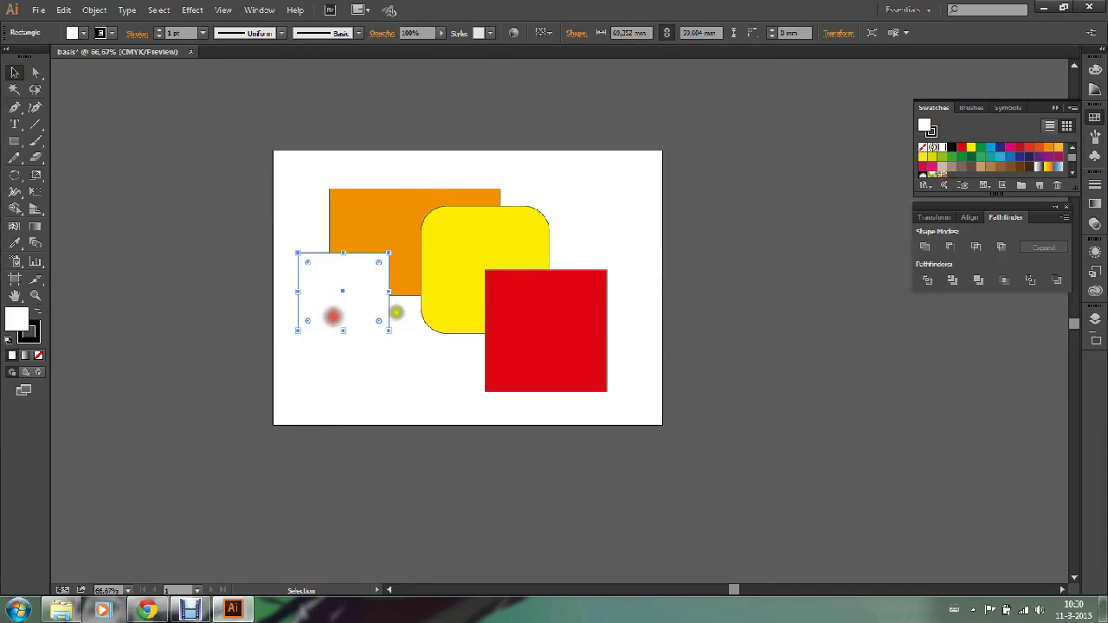
Step: Fill the small left rectangle green and zoom the view to 100%
{"action": "left_click", "coordinate": [961, 157]}
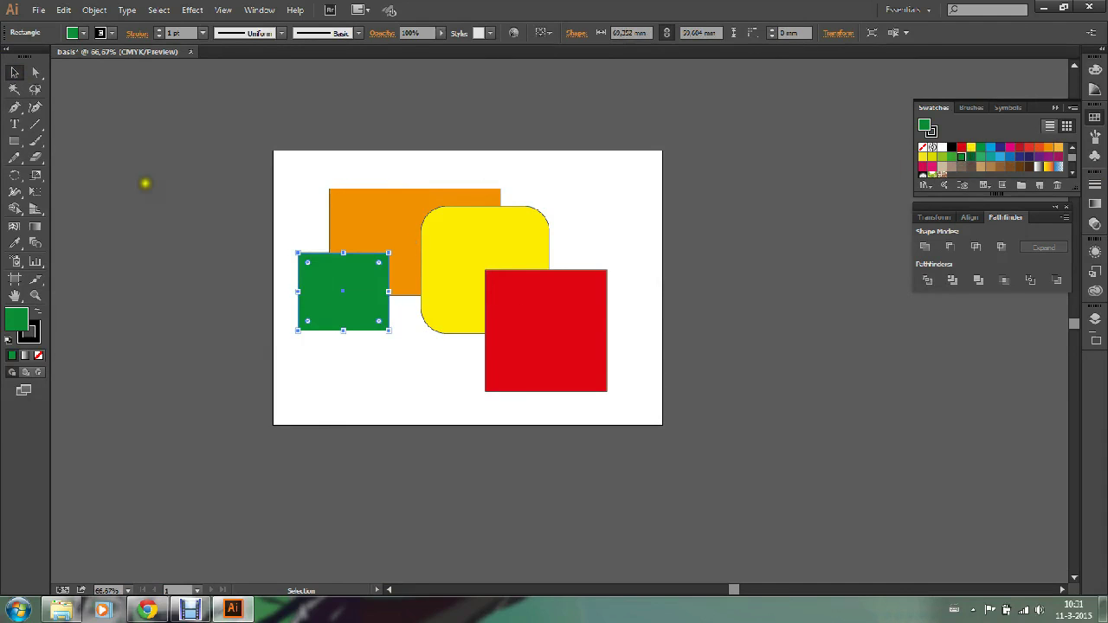
{"action": "left_click", "coordinate": [14, 73]}
{"action": "left_click", "coordinate": [569, 168]}
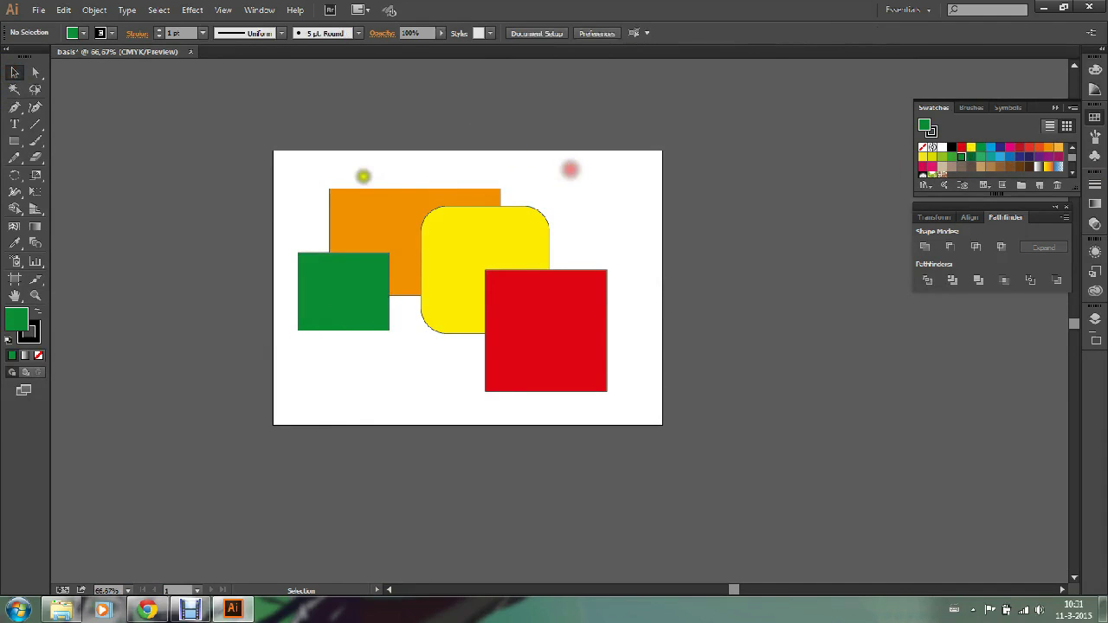
{"action": "left_click", "coordinate": [36, 295]}
{"action": "left_click", "coordinate": [461, 289]}
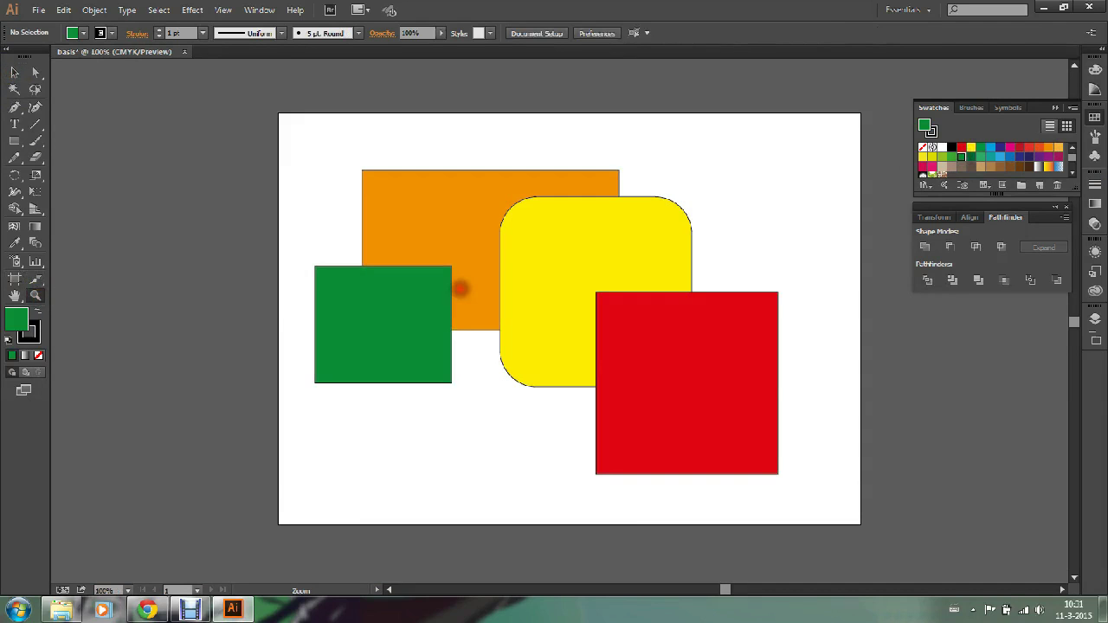
{"action": "left_click", "coordinate": [17, 75]}
{"action": "left_click_drag", "start_coordinate": [554, 211], "coordinate": [470, 198]}
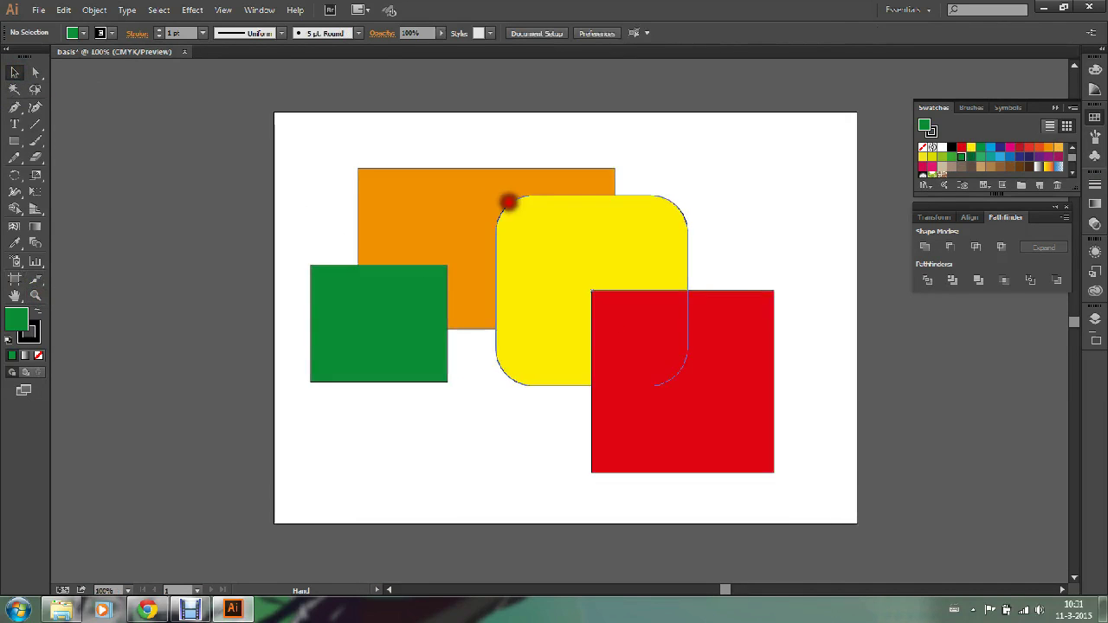
Step: Move the orange, yellow and red shapes, placing the green rectangle under the red square
{"action": "left_click_drag", "start_coordinate": [394, 187], "coordinate": [394, 152]}
{"action": "left_click_drag", "start_coordinate": [575, 218], "coordinate": [475, 329]}
{"action": "left_click_drag", "start_coordinate": [613, 332], "coordinate": [670, 220]}
{"action": "left_click_drag", "start_coordinate": [265, 295], "coordinate": [525, 295]}
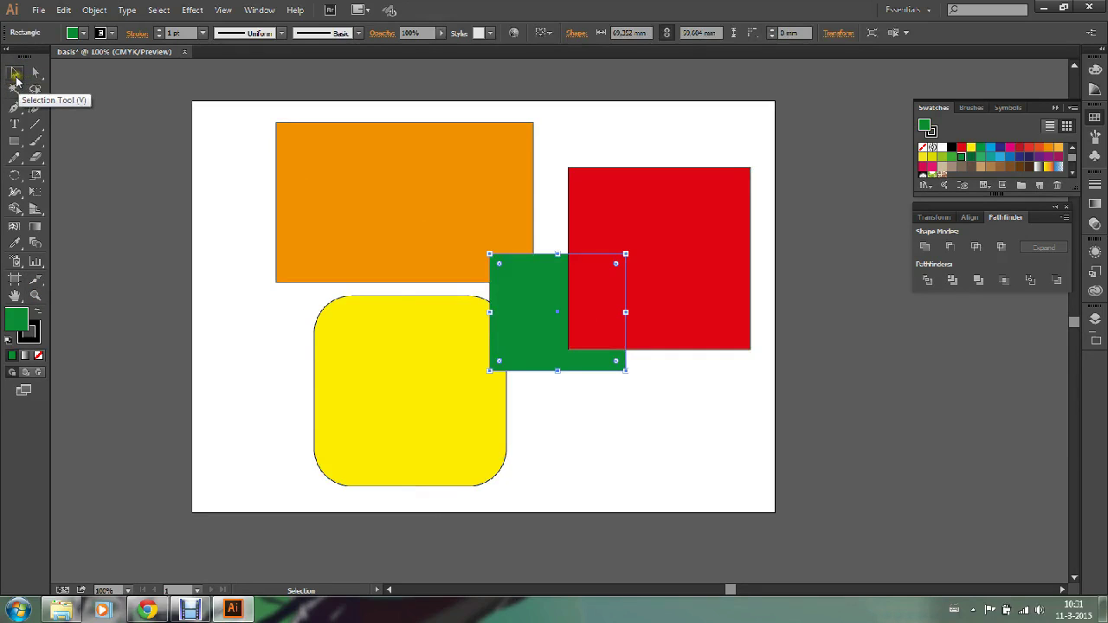
Step: Move the orange rectangle down-left and resize it into a tall upright shape
{"action": "left_click_drag", "start_coordinate": [419, 208], "coordinate": [371, 344]}
{"action": "mouse_move", "coordinate": [482, 256]}
{"action": "left_mouse_down"}
{"action": "mouse_move", "coordinate": [394, 179]}
{"action": "mouse_move", "coordinate": [403, 183]}
{"action": "left_mouse_up"}
{"action": "left_click_drag", "start_coordinate": [315, 182], "coordinate": [315, 167]}
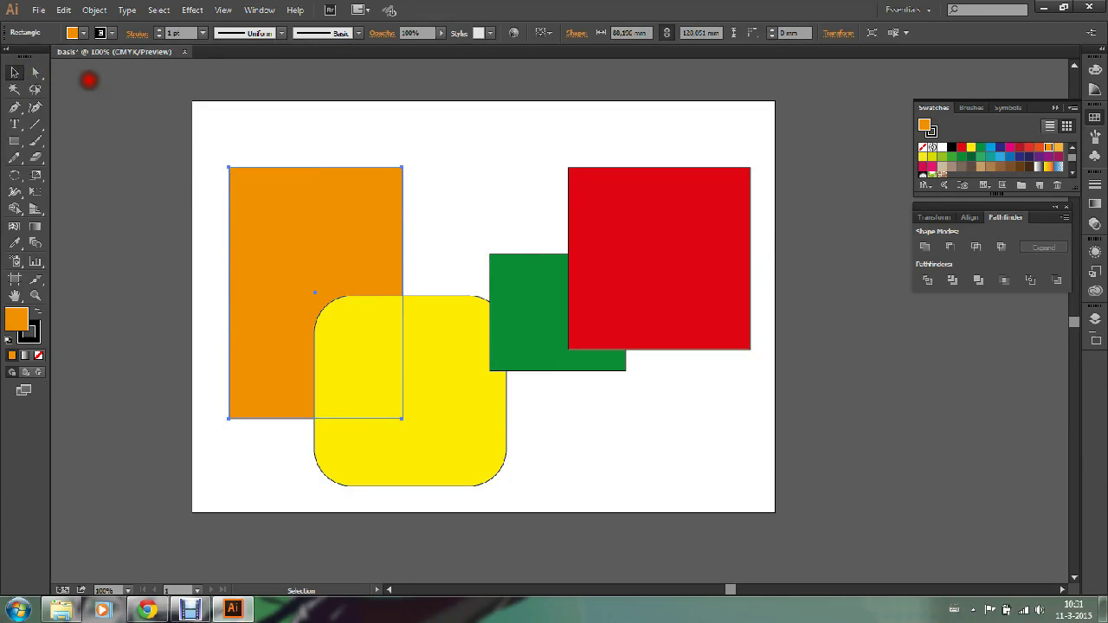
{"action": "left_click", "coordinate": [89, 81]}
{"action": "left_click", "coordinate": [35, 73]}
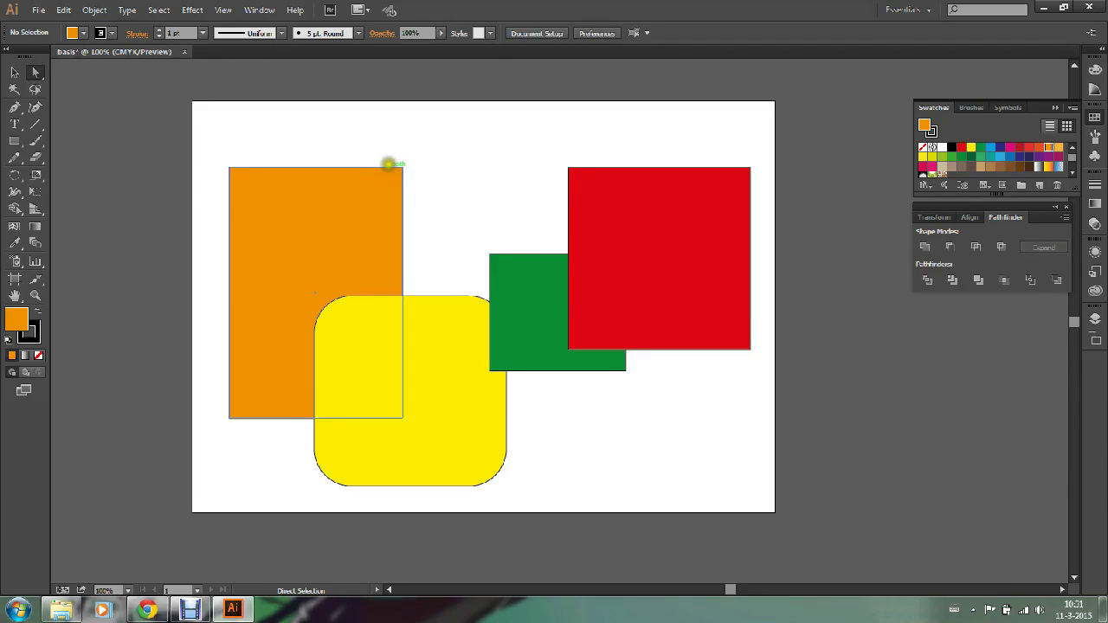
Step: Drag the orange top-right anchor and red bottom anchors to skew both shapes
{"action": "left_click_drag", "start_coordinate": [390, 164], "coordinate": [531, 156]}
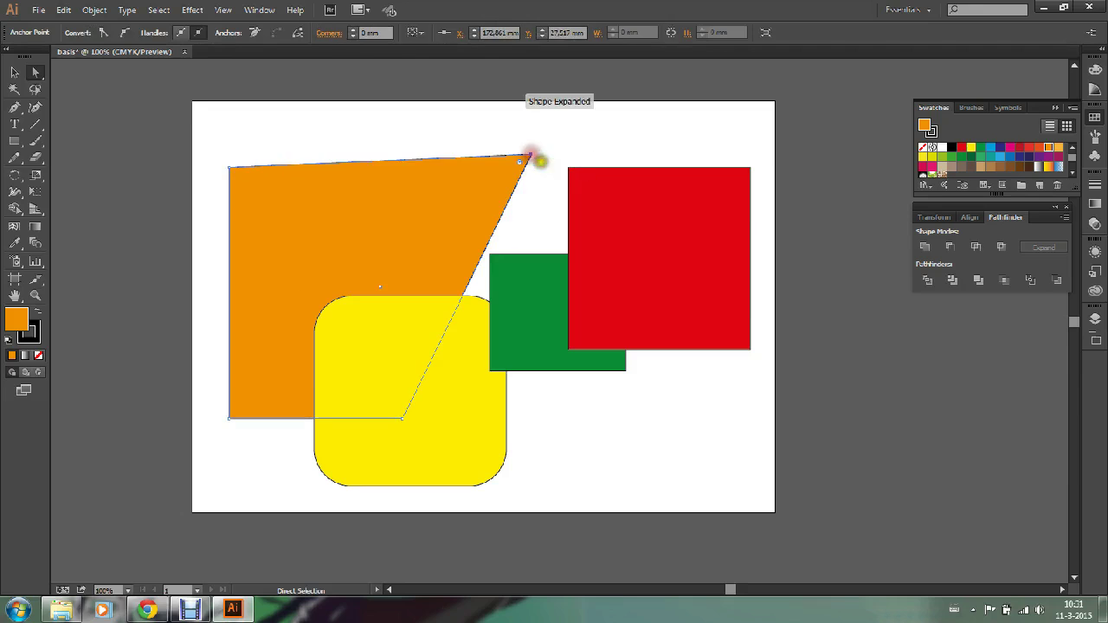
{"action": "left_click", "coordinate": [570, 349]}
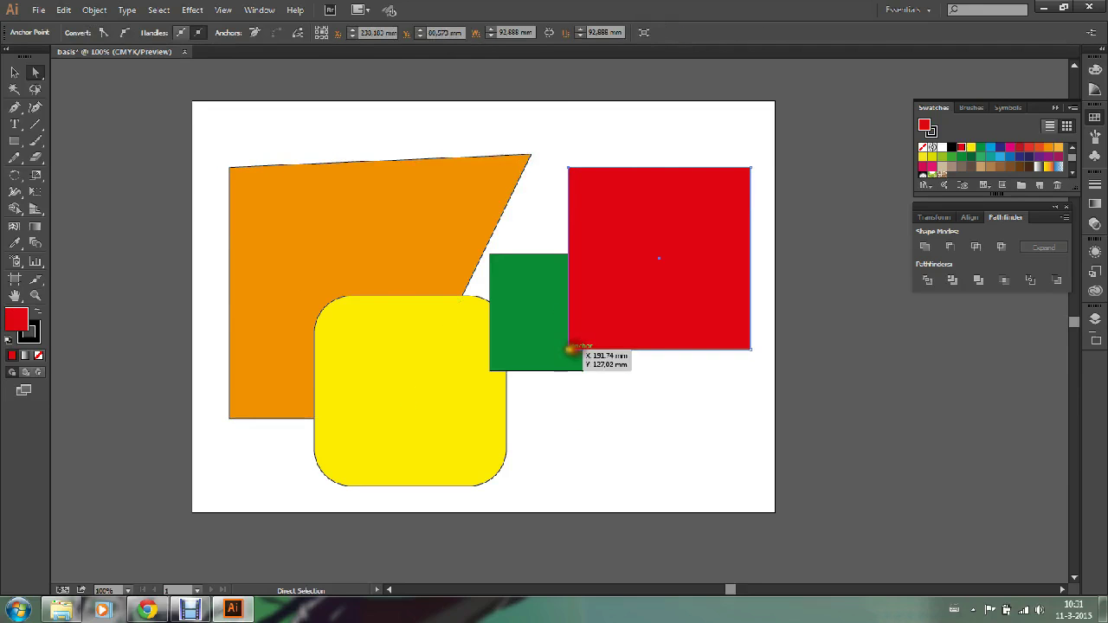
{"action": "left_click_drag", "start_coordinate": [570, 349], "coordinate": [518, 424]}
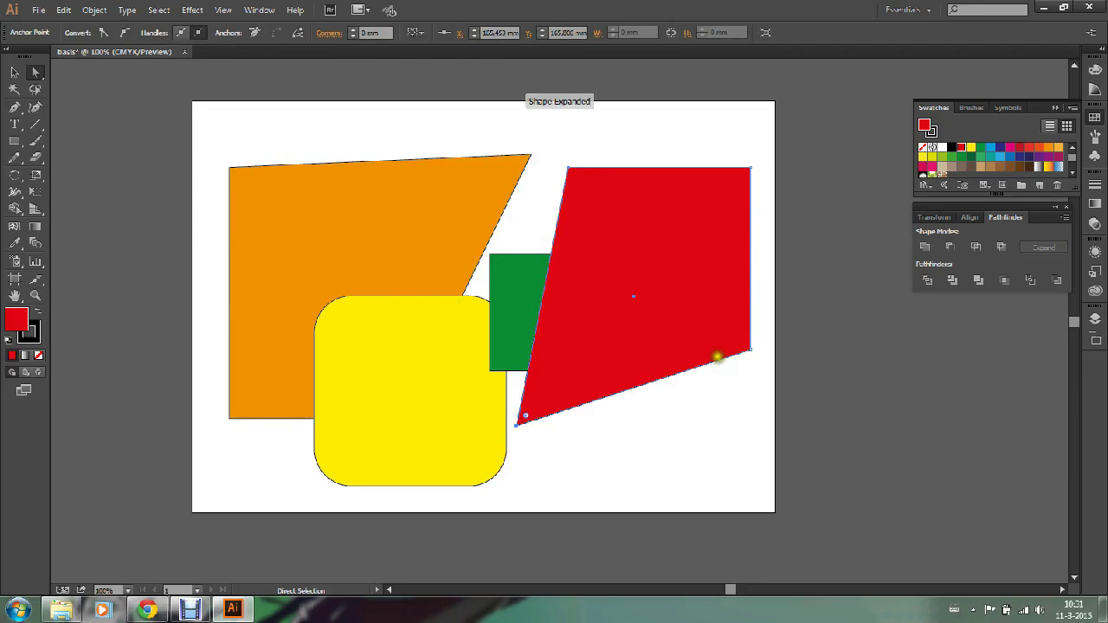
{"action": "left_click_drag", "start_coordinate": [749, 351], "coordinate": [744, 412]}
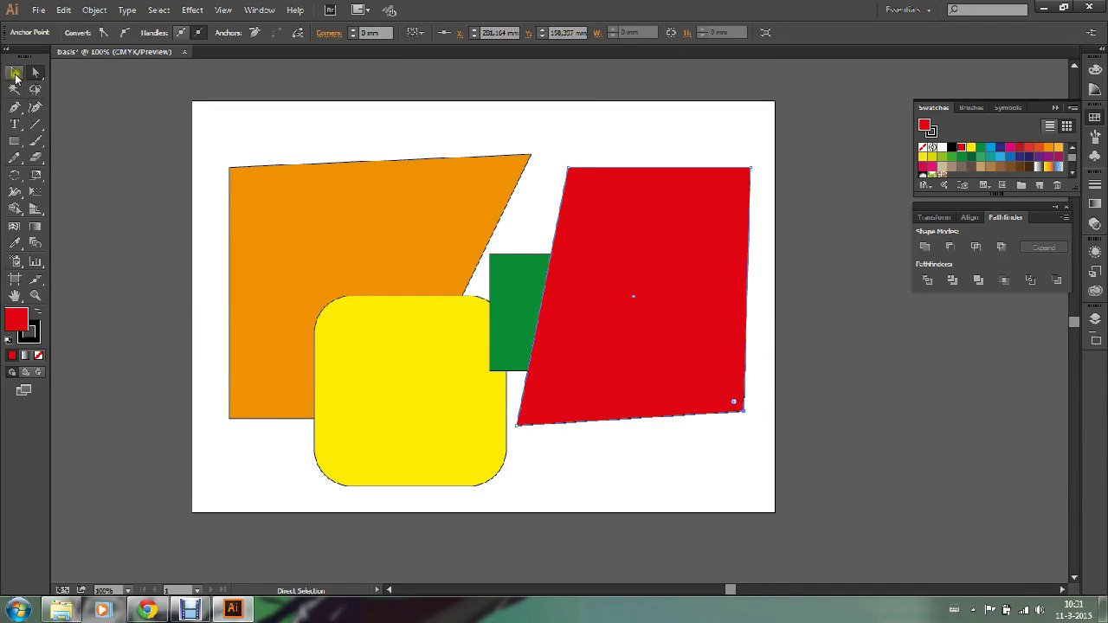
{"action": "left_click", "coordinate": [15, 74]}
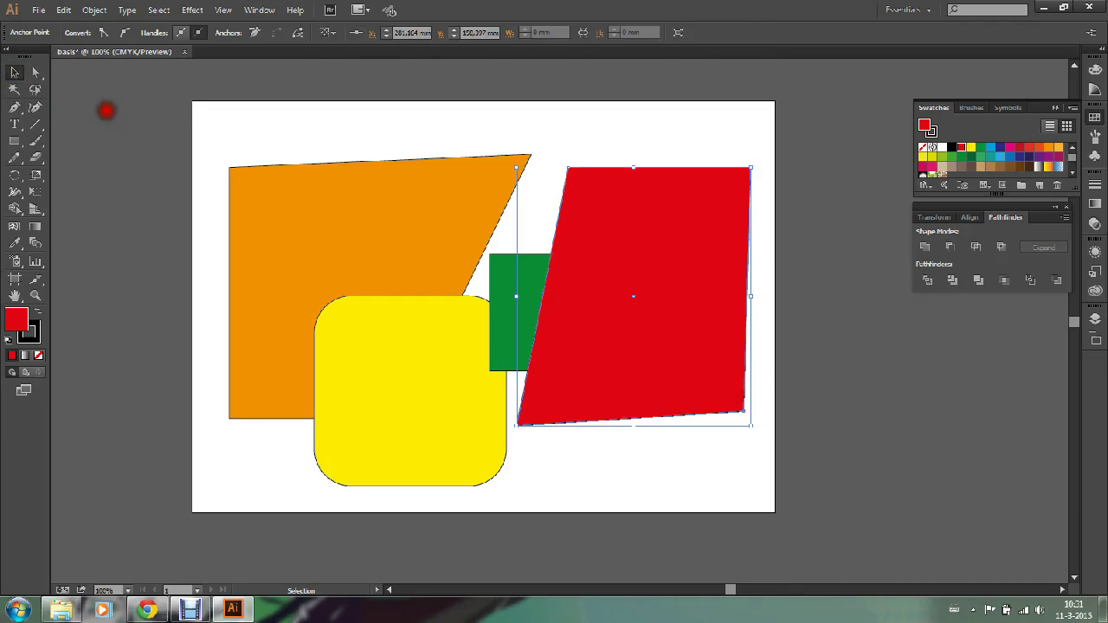
{"action": "left_click", "coordinate": [105, 110]}
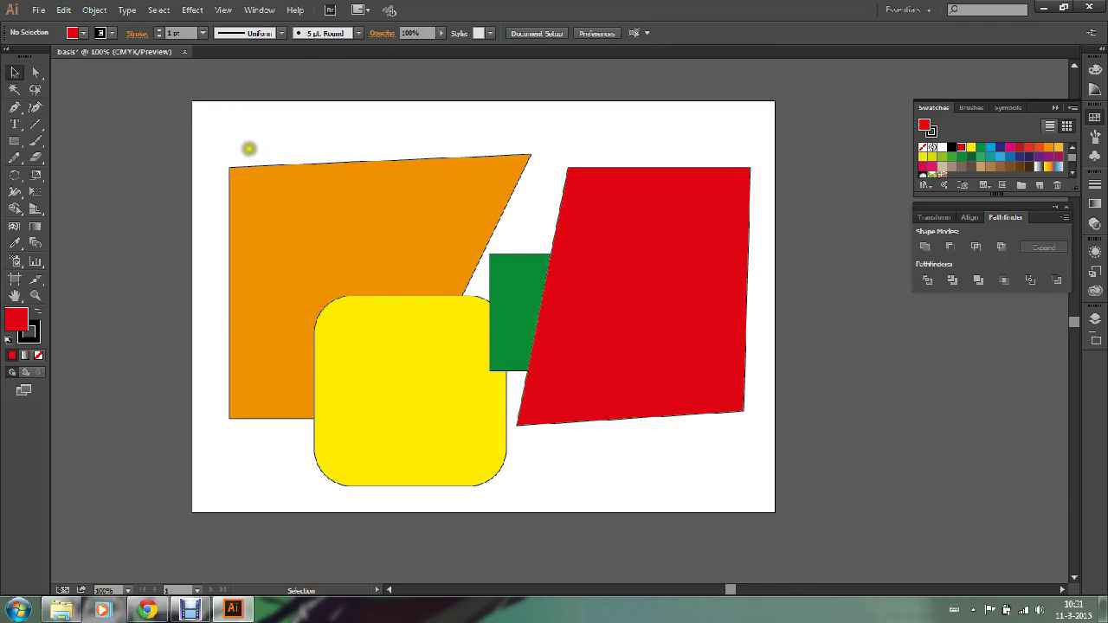
{"action": "left_click_drag", "start_coordinate": [226, 139], "coordinate": [767, 496]}
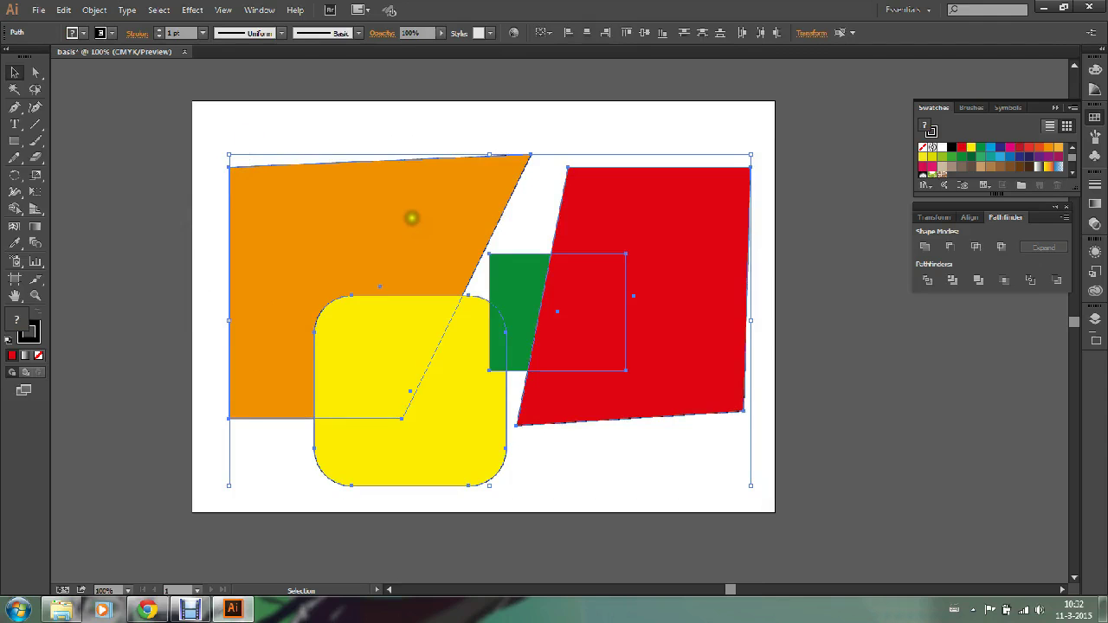
Step: Group the four coloured shapes and move the group around the artboard
{"action": "right_click", "coordinate": [367, 200]}
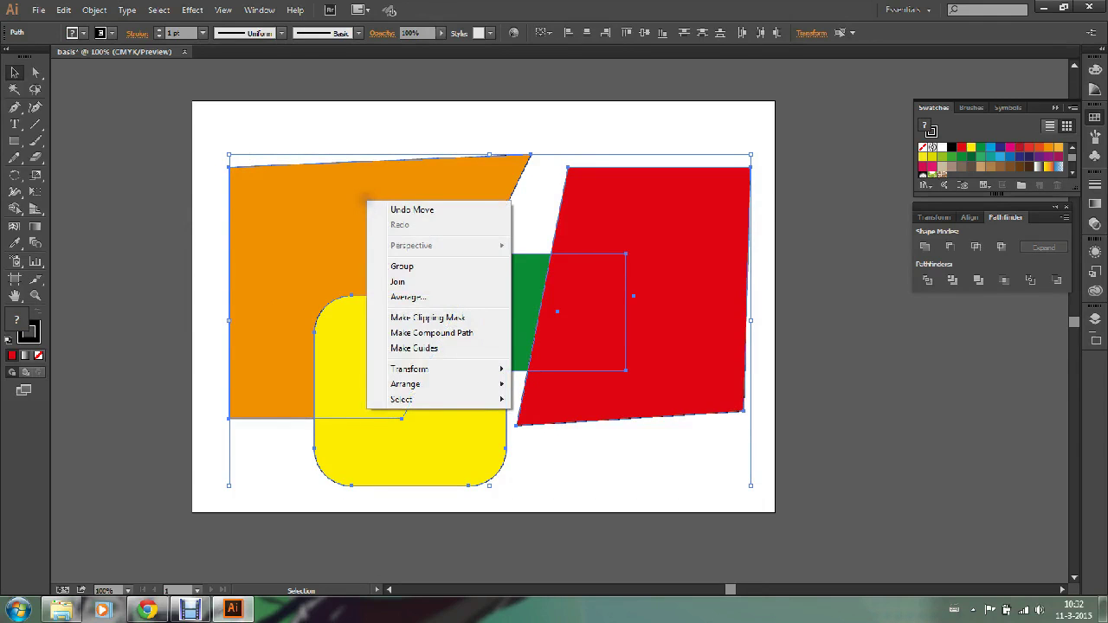
{"action": "left_click", "coordinate": [416, 271]}
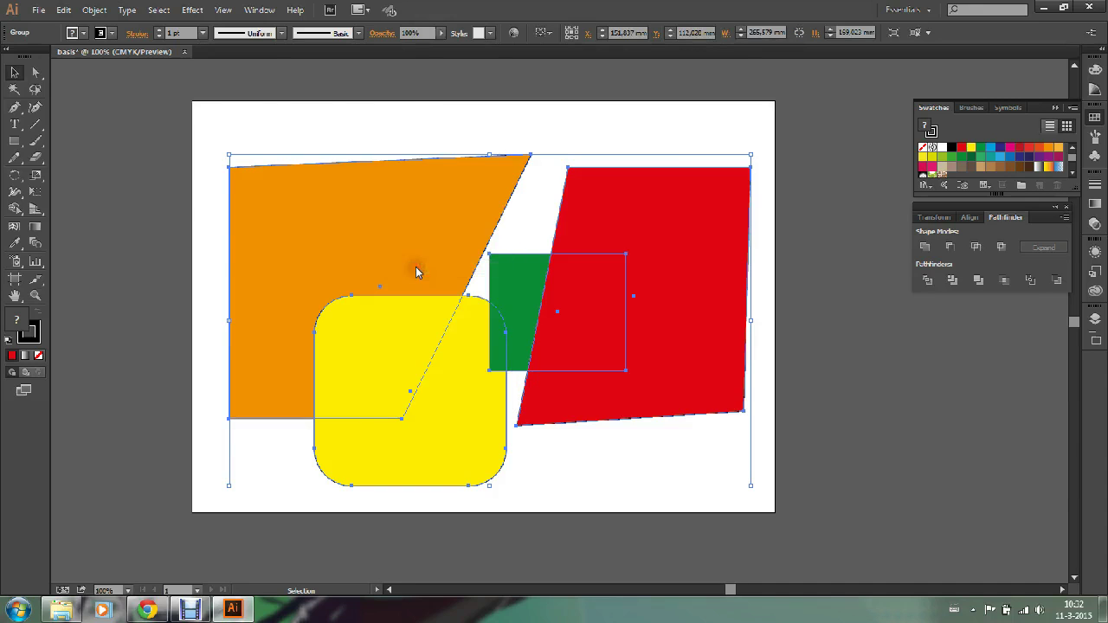
{"action": "left_click", "coordinate": [94, 113]}
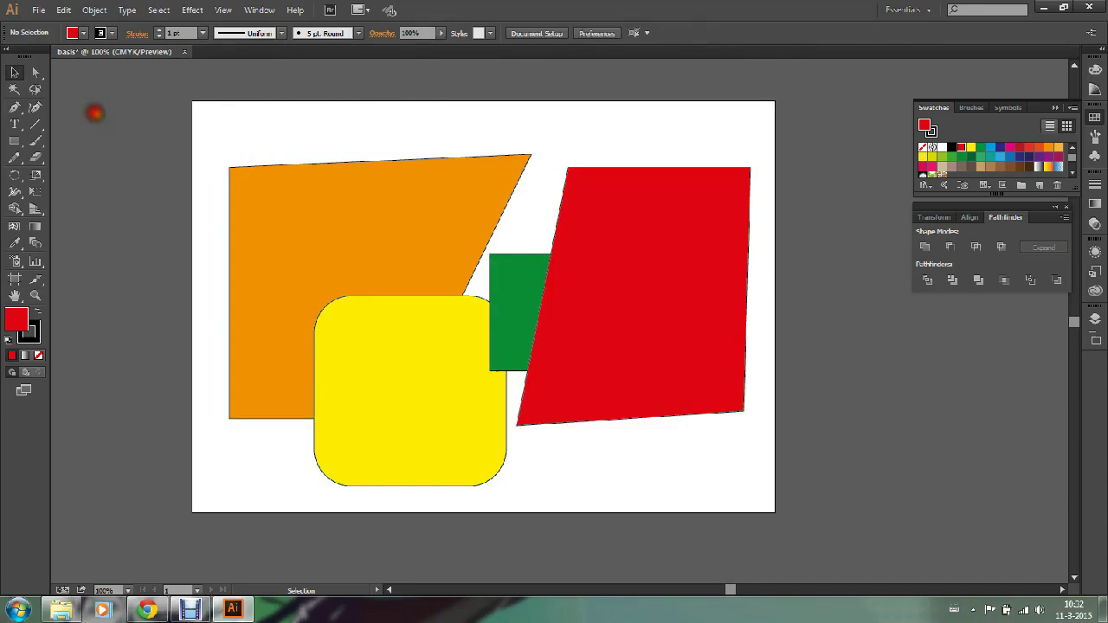
{"action": "left_click_drag", "start_coordinate": [330, 239], "coordinate": [458, 193]}
{"action": "mouse_move", "coordinate": [631, 250]}
{"action": "left_mouse_down"}
{"action": "mouse_move", "coordinate": [611, 356]}
{"action": "mouse_move", "coordinate": [617, 265]}
{"action": "mouse_move", "coordinate": [643, 304]}
{"action": "left_mouse_up"}
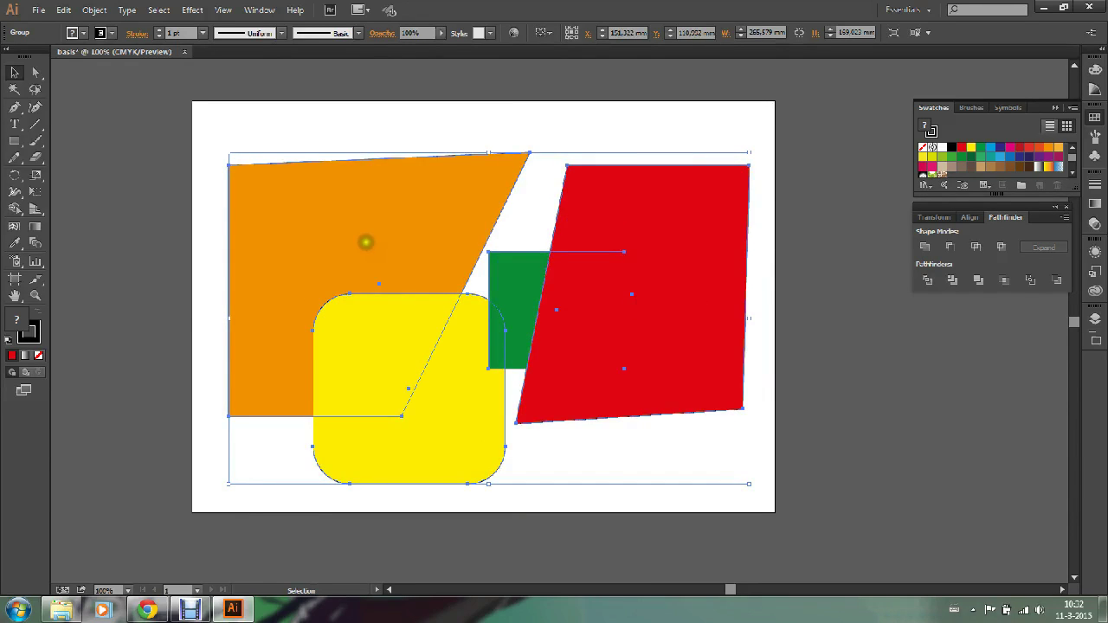
Step: Ungroup the shapes and spread the orange, red, yellow and green shapes apart
{"action": "right_click", "coordinate": [347, 213]}
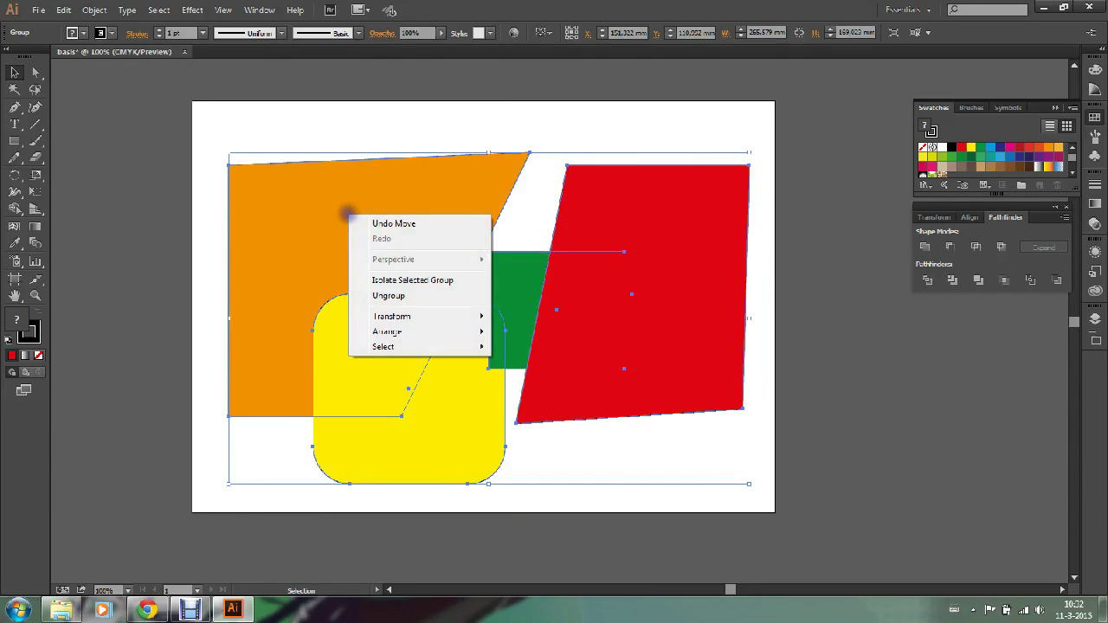
{"action": "left_click", "coordinate": [425, 297]}
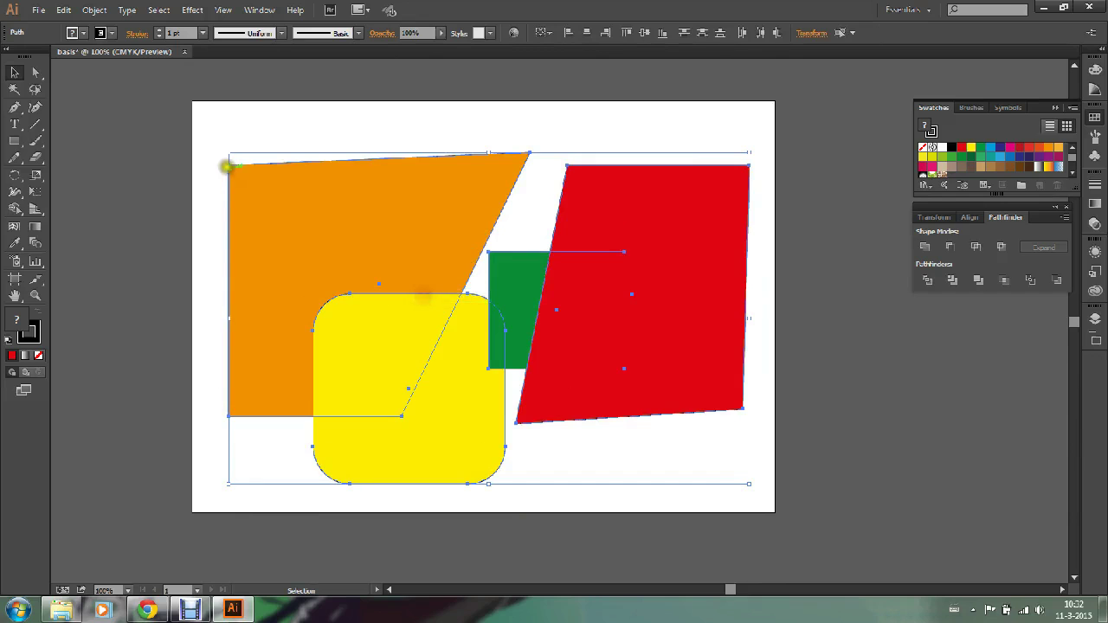
{"action": "left_click", "coordinate": [145, 155]}
{"action": "left_click_drag", "start_coordinate": [339, 198], "coordinate": [210, 126]}
{"action": "left_click_drag", "start_coordinate": [583, 269], "coordinate": [693, 269]}
{"action": "left_click_drag", "start_coordinate": [459, 370], "coordinate": [420, 426]}
{"action": "left_click_drag", "start_coordinate": [540, 354], "coordinate": [573, 256]}
Step: Select all four shapes with Ctrl+A and delete them
{"action": "left_click", "coordinate": [836, 121]}
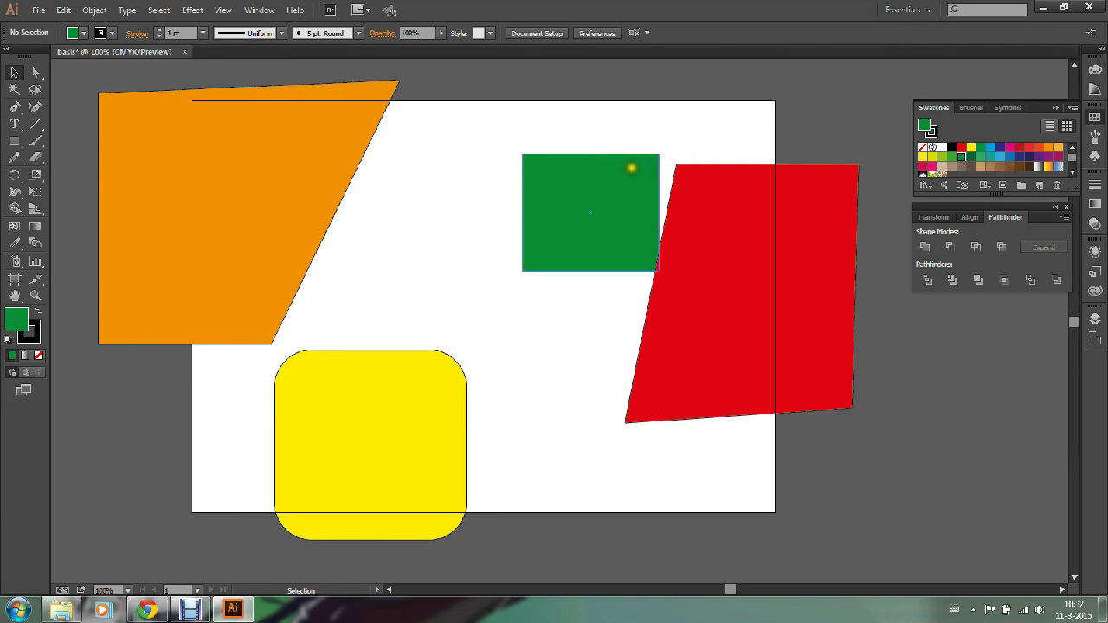
{"action": "key", "text": "ctrl+a"}
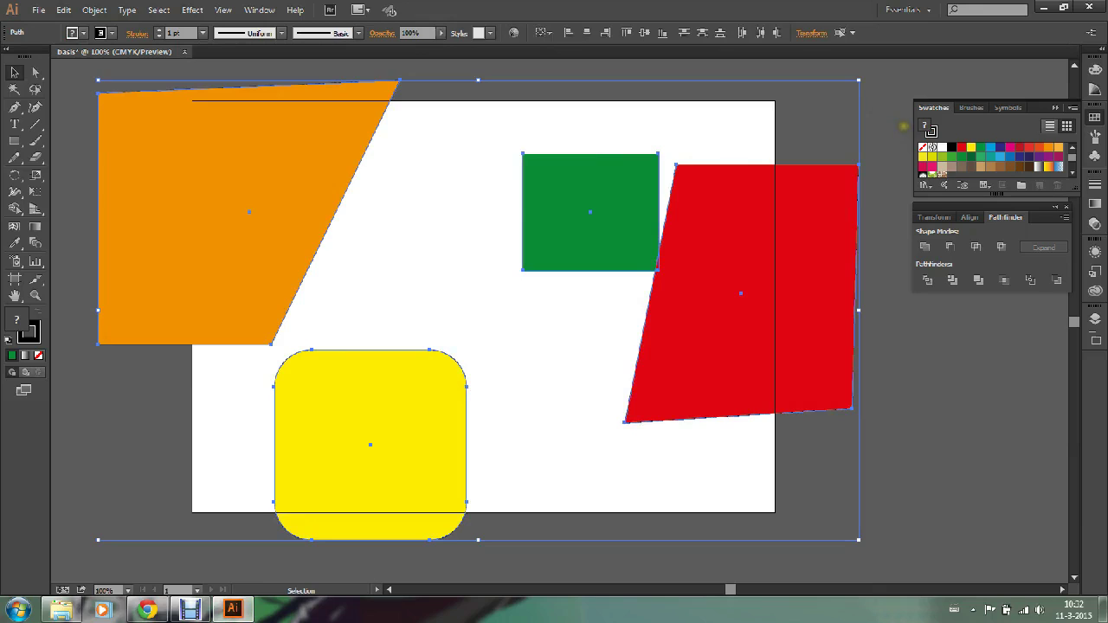
{"action": "key", "text": "Delete"}
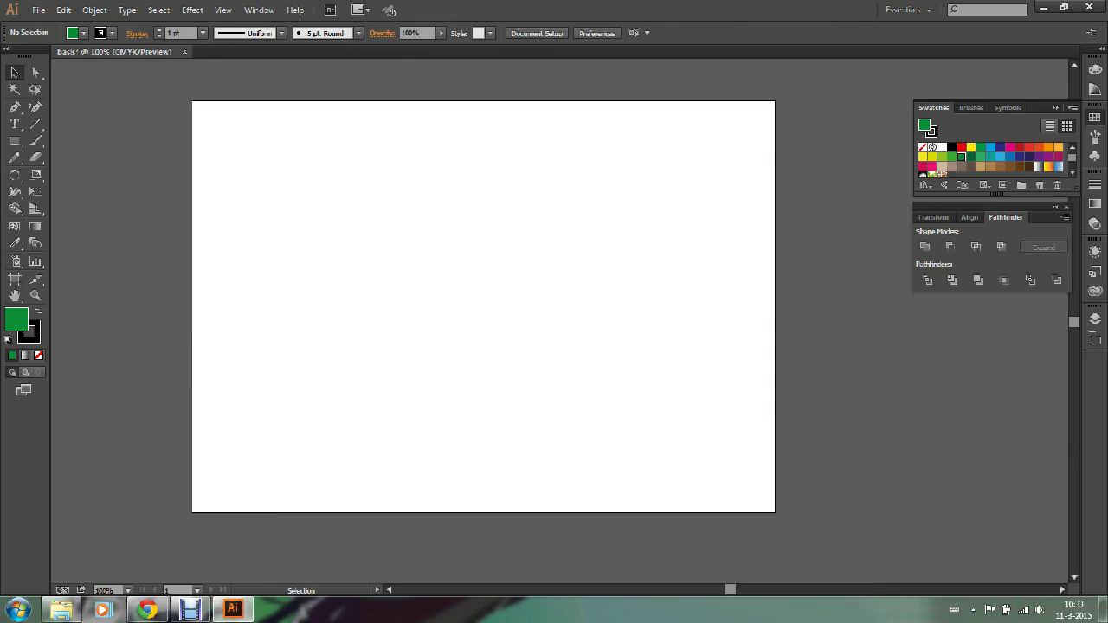
Step: Choose the Ellipse Tool from the Rectangle tool's flyout
{"action": "left_click", "coordinate": [14, 141]}
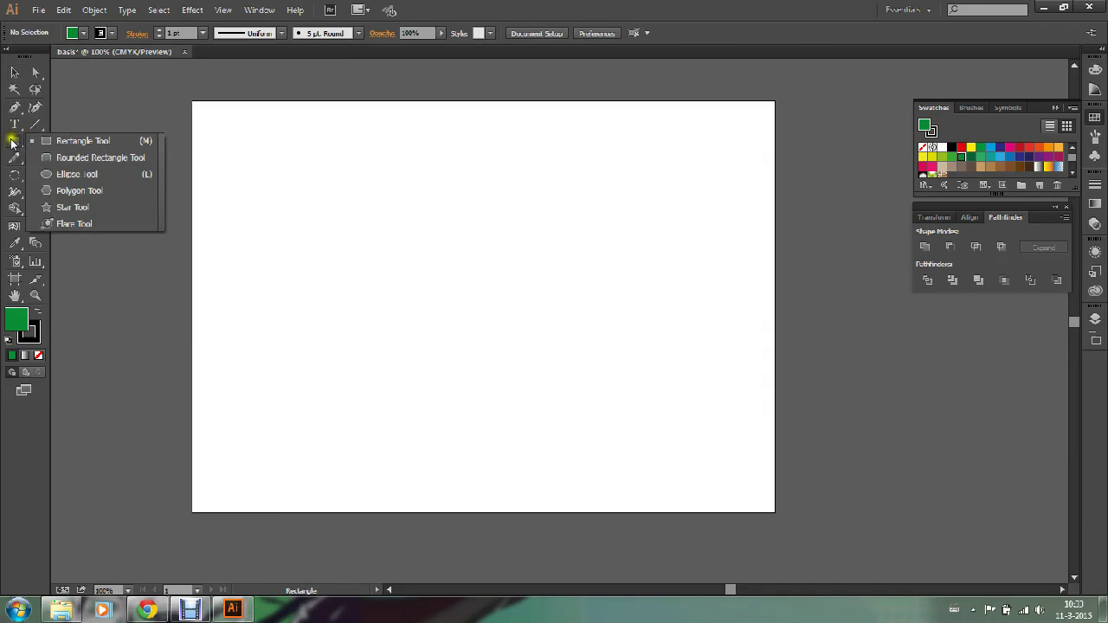
{"action": "left_click", "coordinate": [13, 141]}
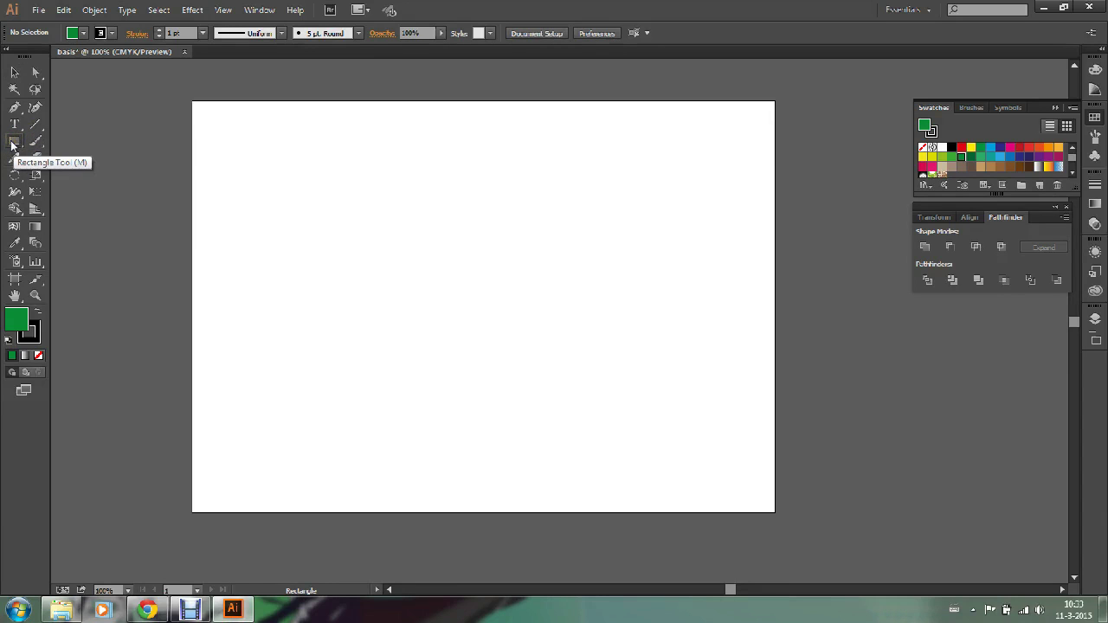
{"action": "left_click", "coordinate": [11, 145]}
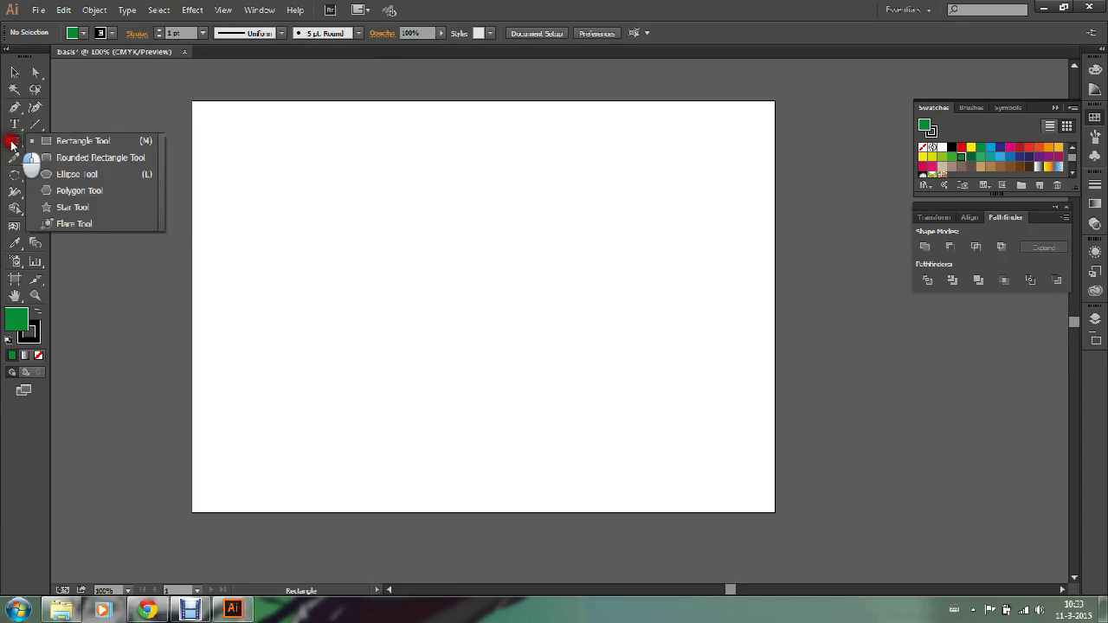
{"action": "mouse_move", "coordinate": [11, 144]}
{"action": "left_mouse_down"}
{"action": "mouse_move", "coordinate": [85, 175]}
{"action": "mouse_move", "coordinate": [88, 163]}
{"action": "left_mouse_up"}
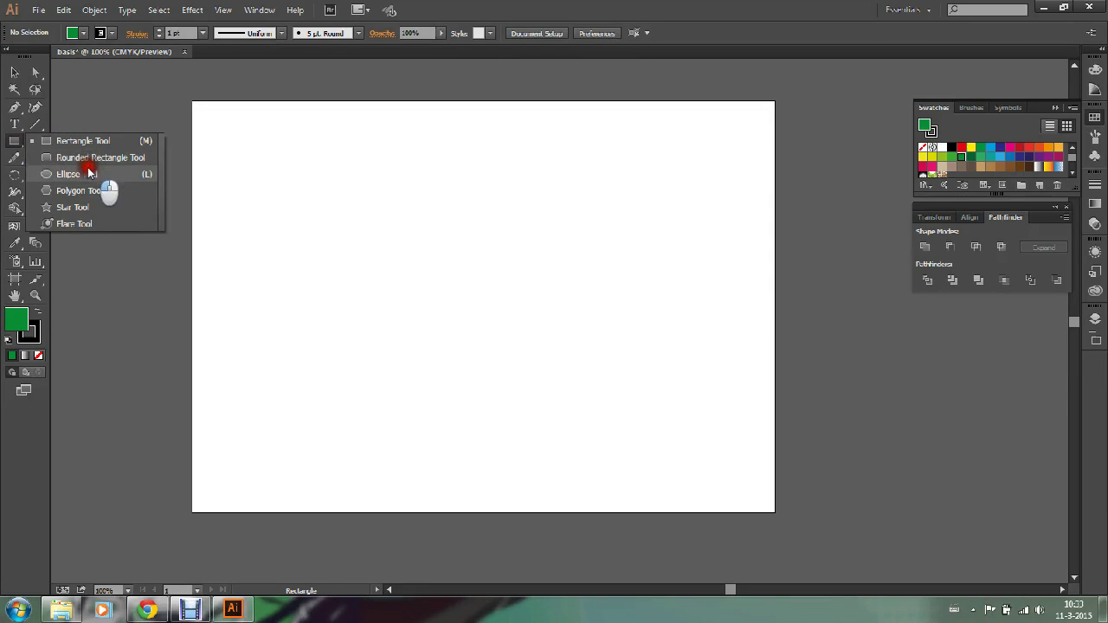
{"action": "mouse_move", "coordinate": [87, 160]}
{"action": "left_mouse_down"}
{"action": "mouse_move", "coordinate": [87, 144]}
{"action": "mouse_move", "coordinate": [84, 174]}
{"action": "left_mouse_up"}
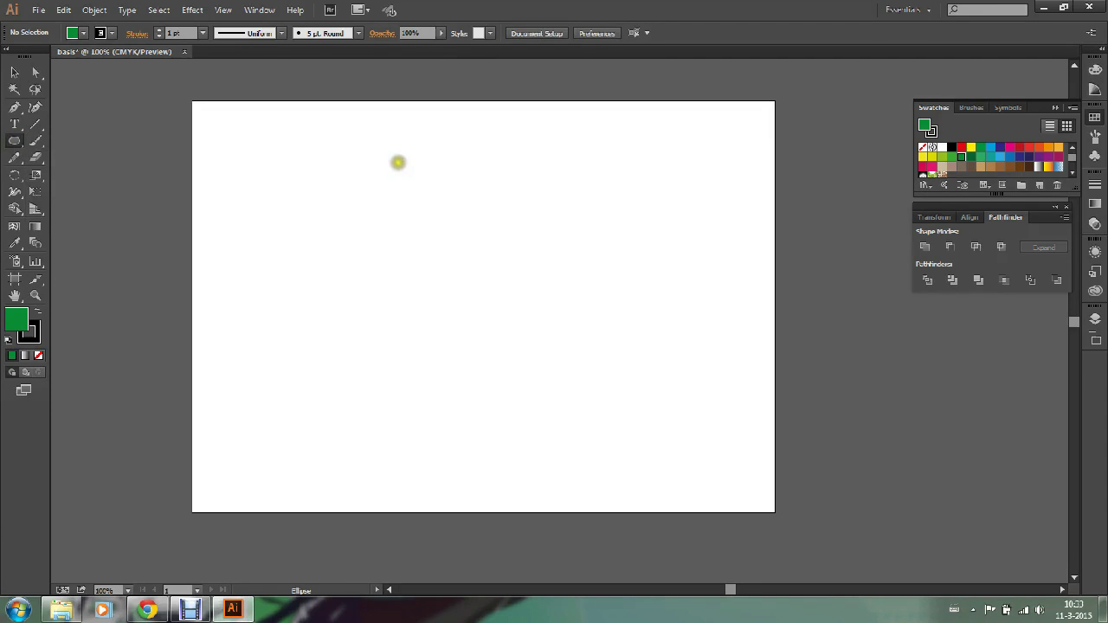
Step: Draw a green circle, a thin flat top ellipse, a tall ellipse and three more circles
{"action": "left_click_drag", "start_coordinate": [348, 170], "coordinate": [559, 365]}
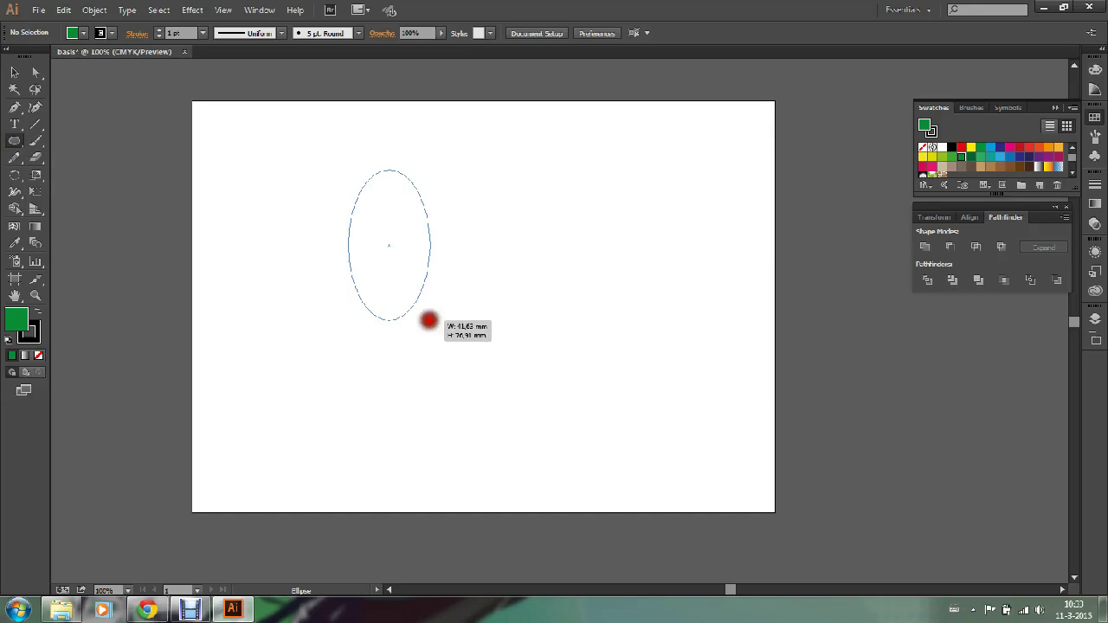
{"action": "left_click_drag", "start_coordinate": [647, 164], "coordinate": [289, 156]}
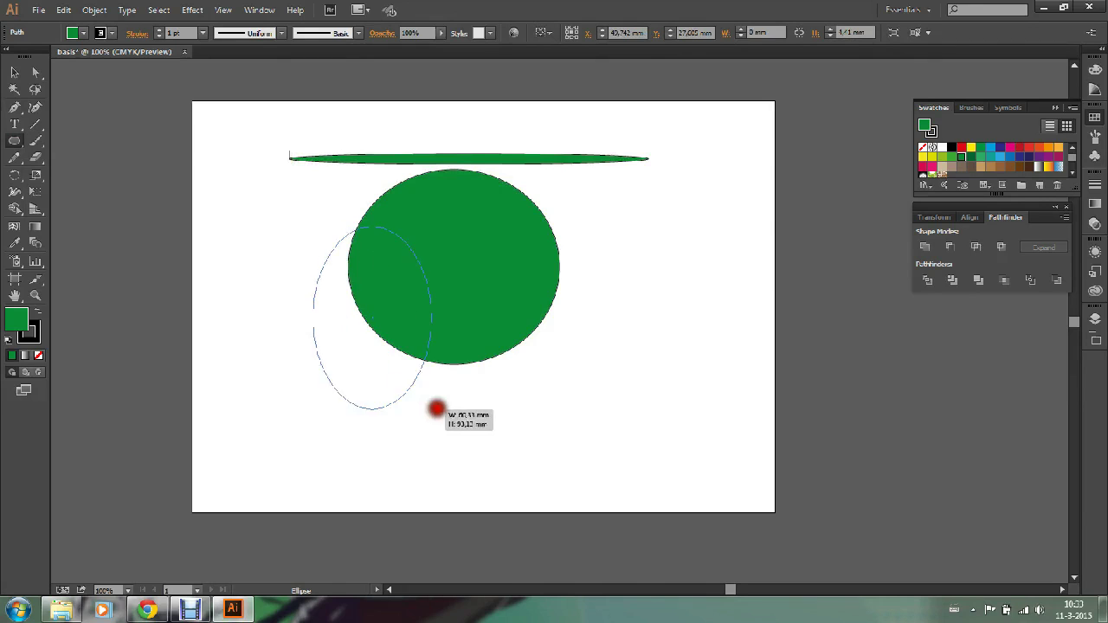
{"action": "left_click_drag", "start_coordinate": [311, 235], "coordinate": [431, 409]}
{"action": "left_click_drag", "start_coordinate": [707, 384], "coordinate": [521, 209]}
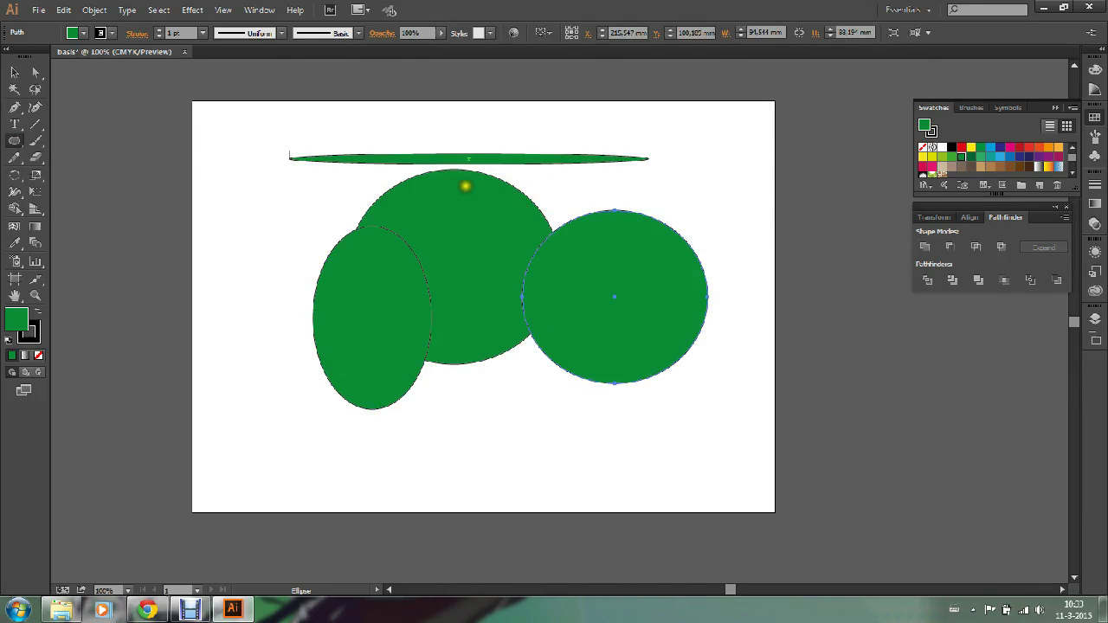
{"action": "mouse_move", "coordinate": [235, 195]}
{"action": "left_mouse_down"}
{"action": "mouse_move", "coordinate": [440, 366]}
{"action": "mouse_move", "coordinate": [532, 424]}
{"action": "left_mouse_up"}
{"action": "left_click_drag", "start_coordinate": [521, 413], "coordinate": [521, 410]}
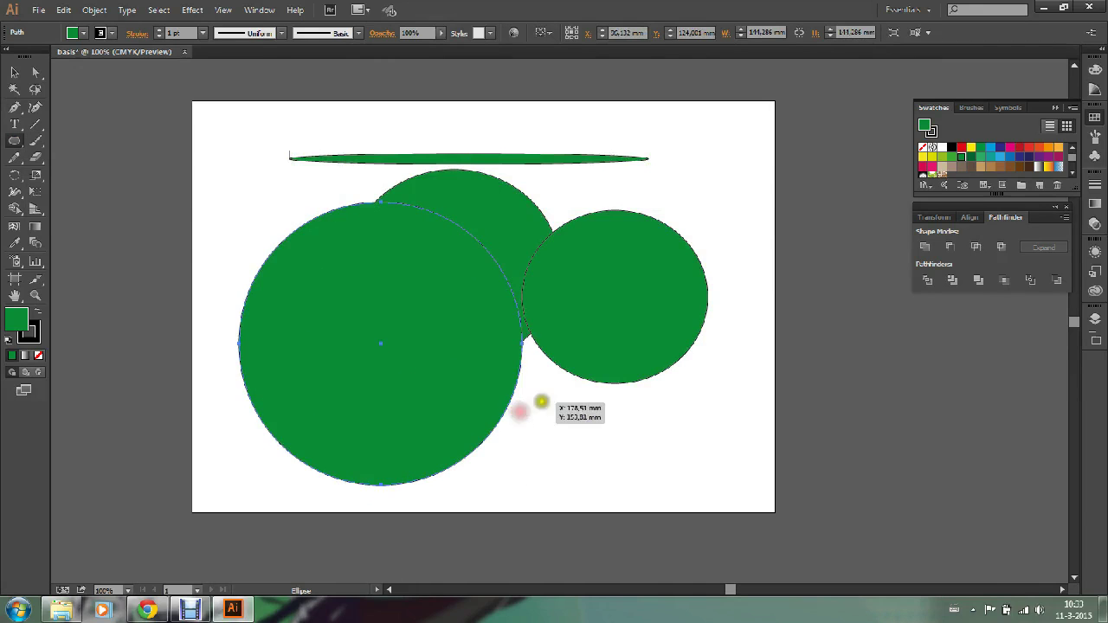
{"action": "mouse_move", "coordinate": [658, 435]}
{"action": "left_mouse_down"}
{"action": "mouse_move", "coordinate": [508, 283]}
{"action": "mouse_move", "coordinate": [481, 273]}
{"action": "left_mouse_up"}
Step: Select the small lower circle with the Selection tool
{"action": "left_click", "coordinate": [14, 72]}
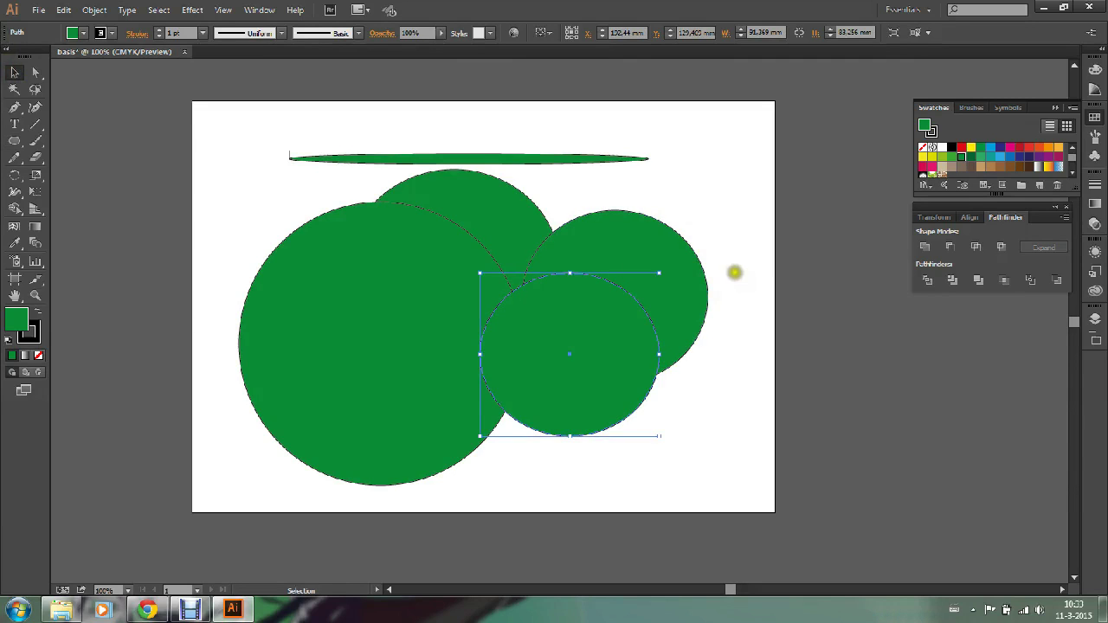
{"action": "left_click", "coordinate": [747, 238]}
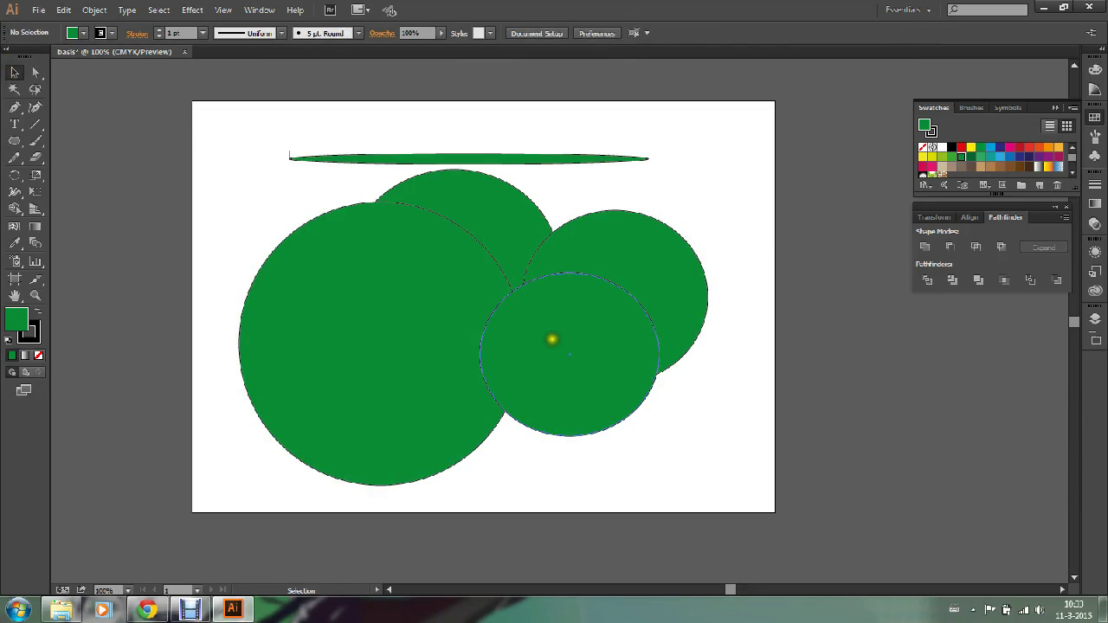
{"action": "left_click", "coordinate": [567, 346]}
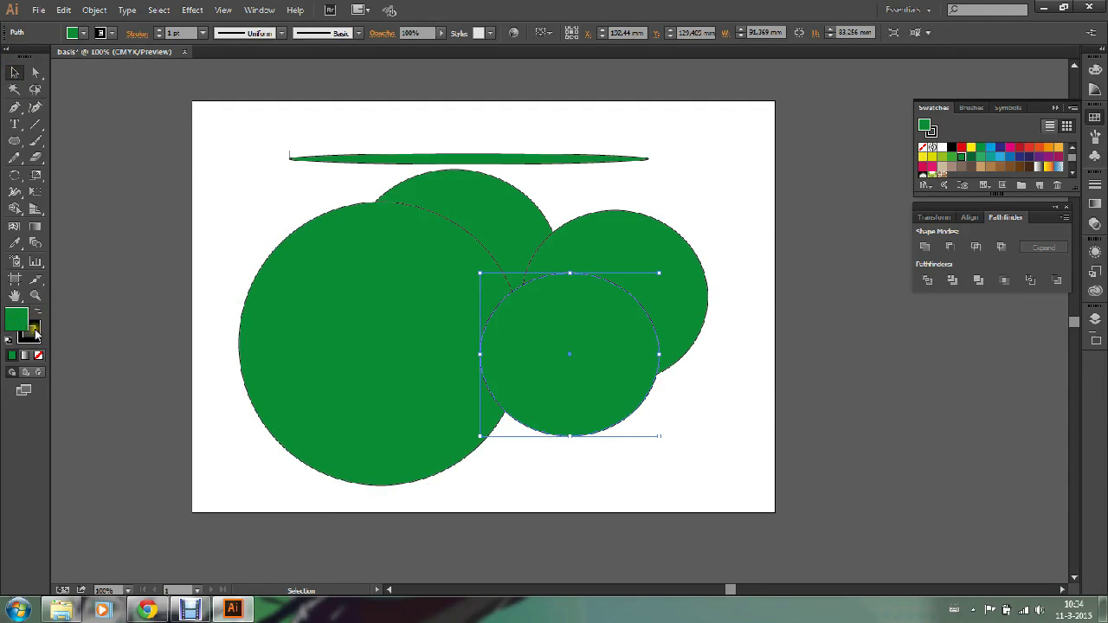
Step: Set the small lower circle's stroke to None
{"action": "left_click", "coordinate": [39, 330]}
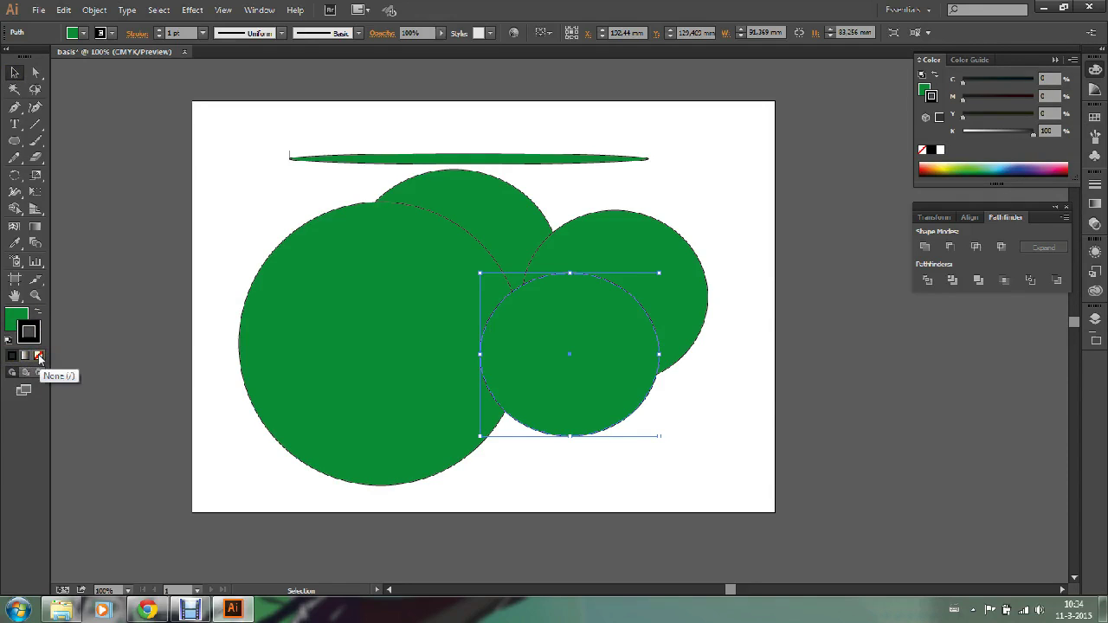
{"action": "left_click", "coordinate": [39, 356]}
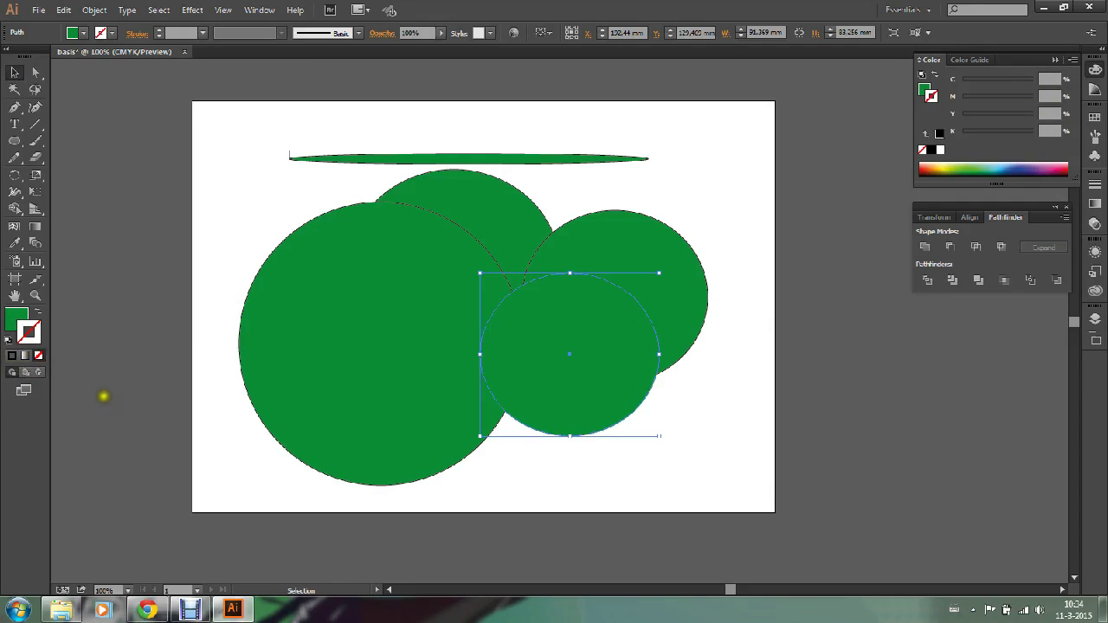
{"action": "left_click", "coordinate": [719, 399]}
Step: Zoom in on the notch between circles, then zoom back out to the whole artboard
{"action": "left_click", "coordinate": [33, 297]}
{"action": "left_click_drag", "start_coordinate": [675, 437], "coordinate": [658, 400]}
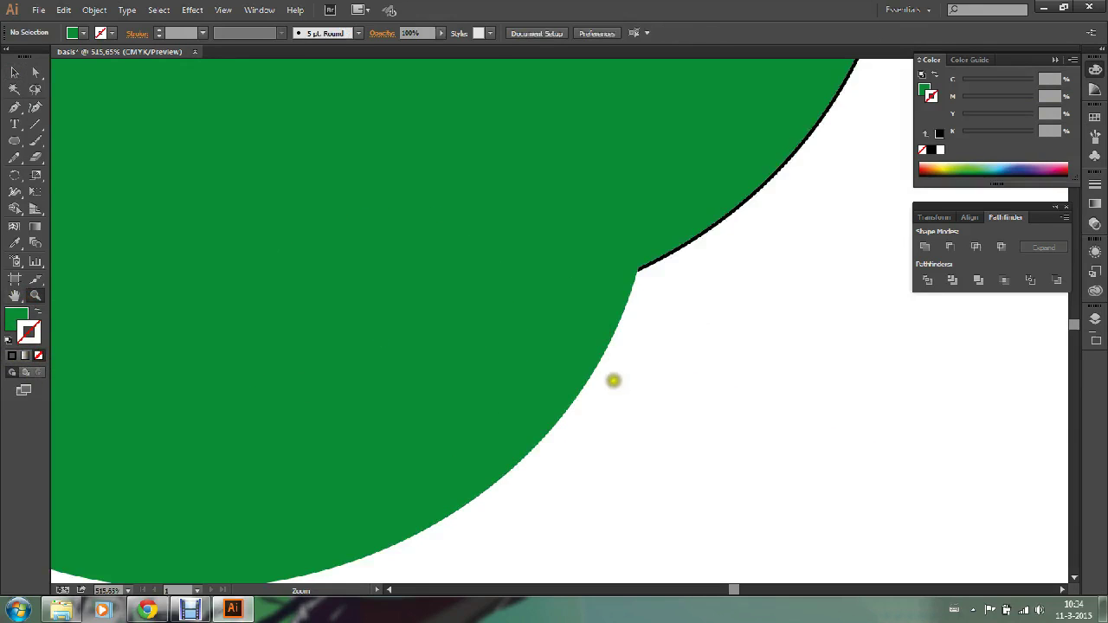
{"action": "left_click", "coordinate": [13, 73]}
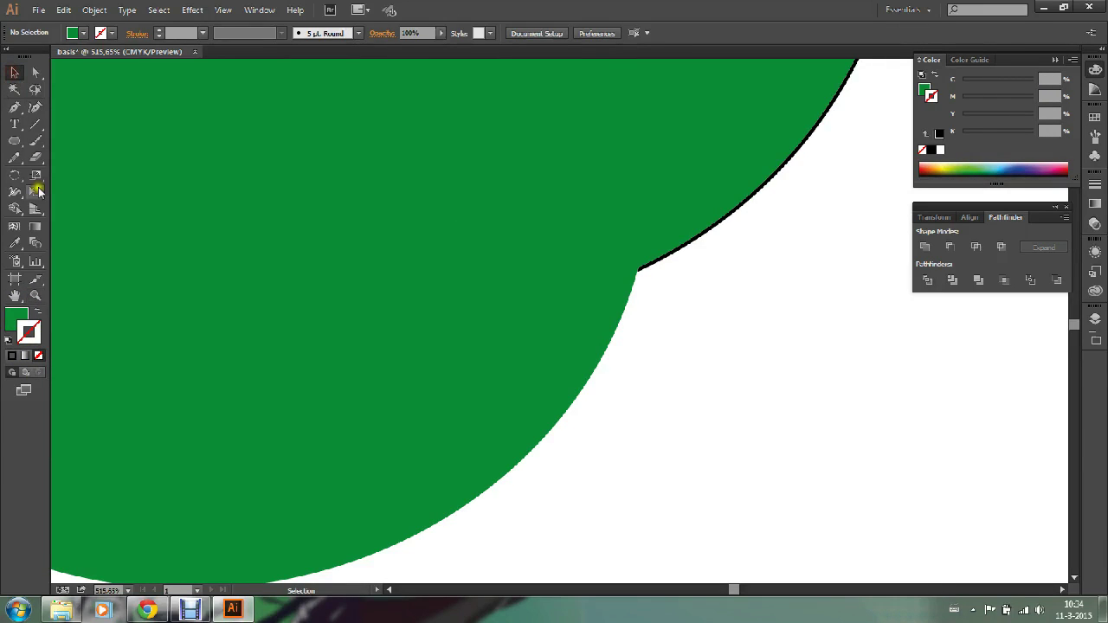
{"action": "left_click", "coordinate": [35, 296]}
{"action": "left_click", "coordinate": [386, 168], "text": "alt"}
{"action": "left_click", "coordinate": [471, 204], "text": "alt"}
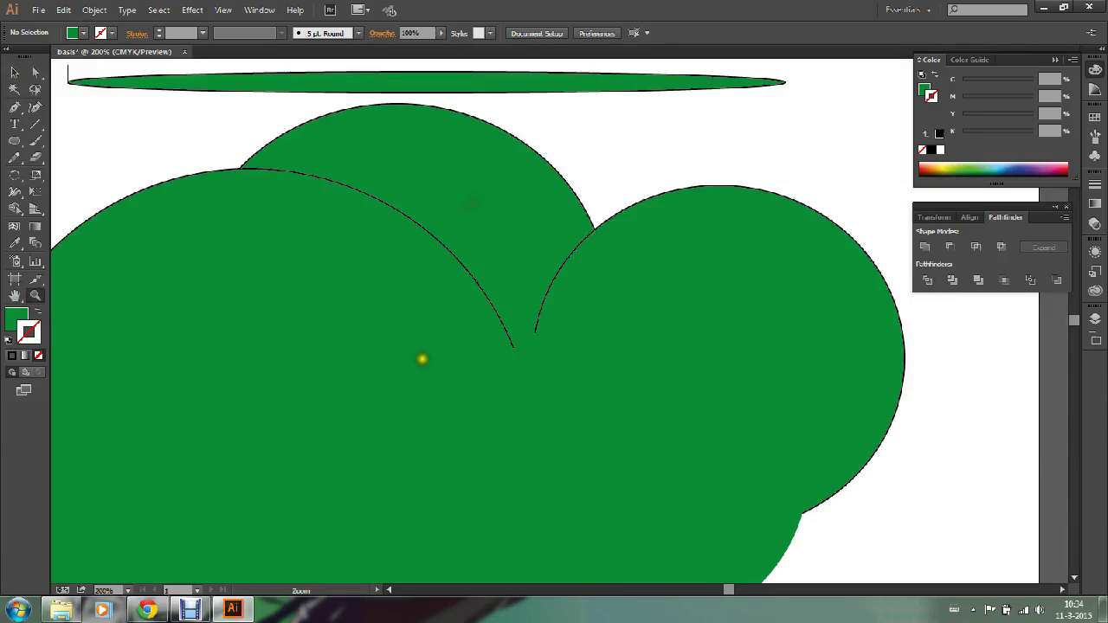
{"action": "left_click", "coordinate": [423, 361], "text": "alt"}
{"action": "left_click", "coordinate": [524, 389], "text": "alt"}
Step: Delete the small lower-right circle
{"action": "left_click", "coordinate": [13, 74]}
{"action": "left_click", "coordinate": [666, 368]}
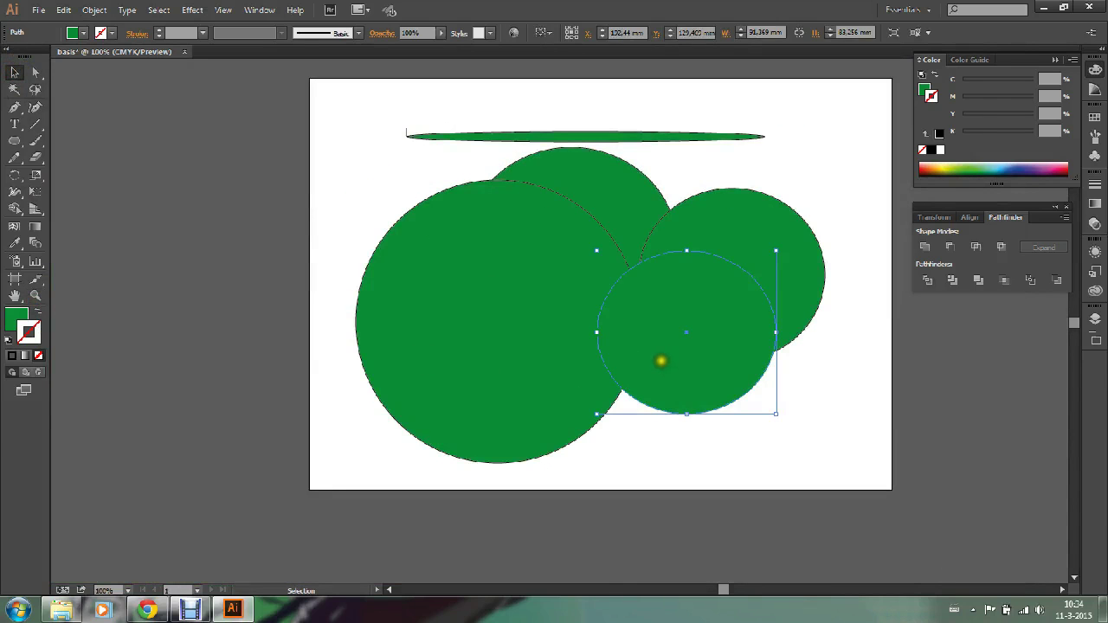
{"action": "key", "text": "Delete"}
Step: Delete the big left circle, right circle, tall ellipse and thin top ellipse
{"action": "left_click", "coordinate": [507, 288]}
{"action": "key", "text": "Delete"}
{"action": "left_click", "coordinate": [727, 257]}
{"action": "key", "text": "Delete"}
{"action": "left_click", "coordinate": [505, 243]}
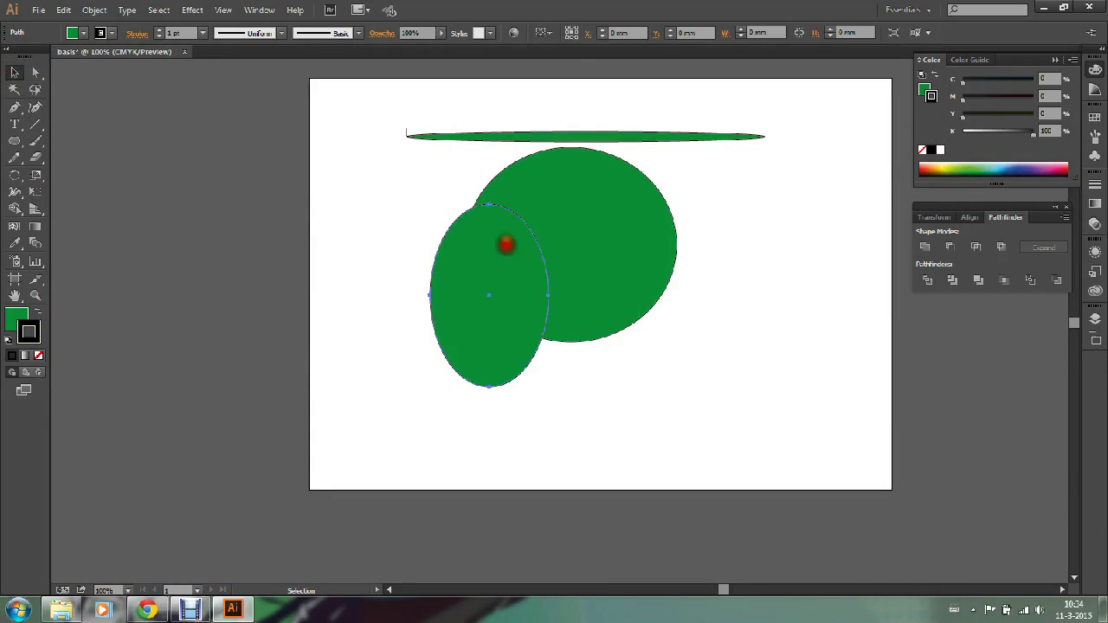
{"action": "key", "text": "Delete"}
{"action": "left_click", "coordinate": [508, 135]}
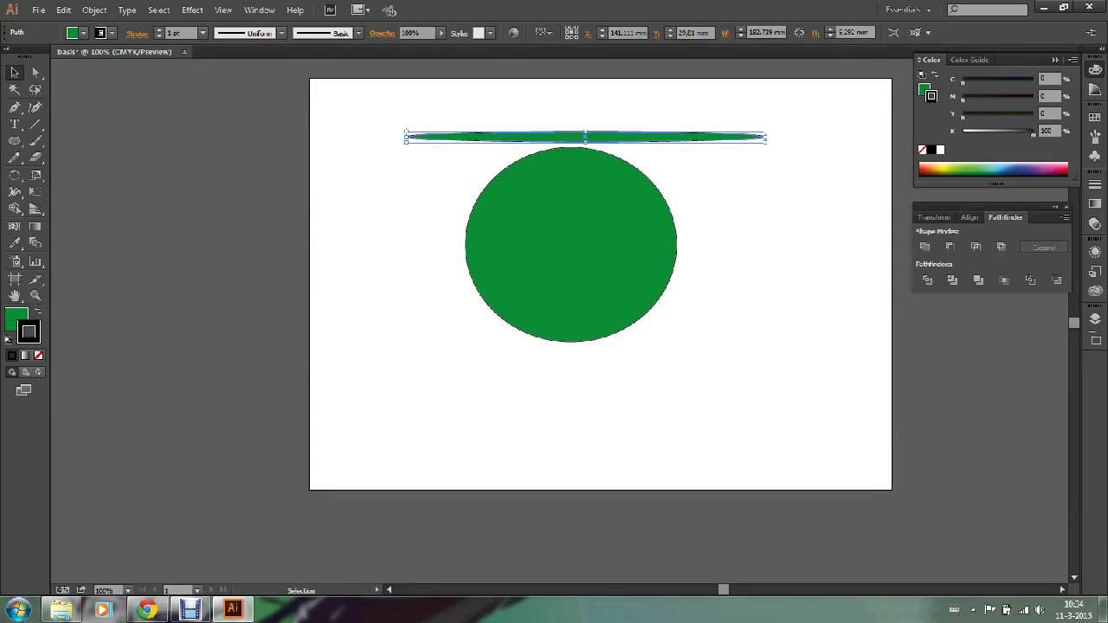
{"action": "key", "text": "Delete"}
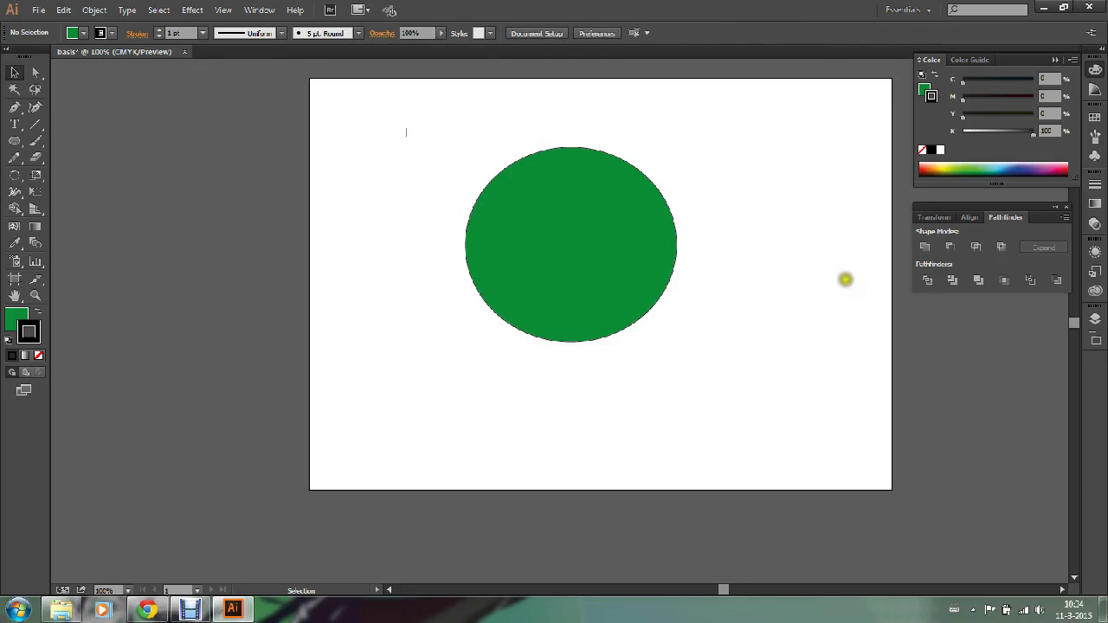
Step: Raise the remaining green circle's stroke weight to 50 pt
{"action": "left_click", "coordinate": [594, 254]}
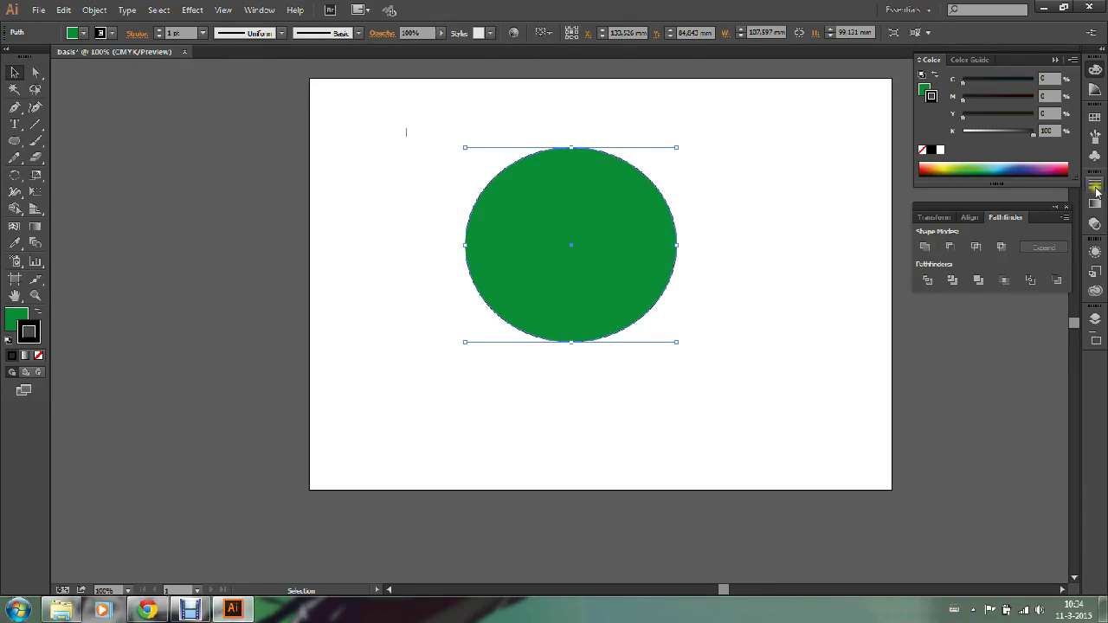
{"action": "left_click", "coordinate": [1096, 186]}
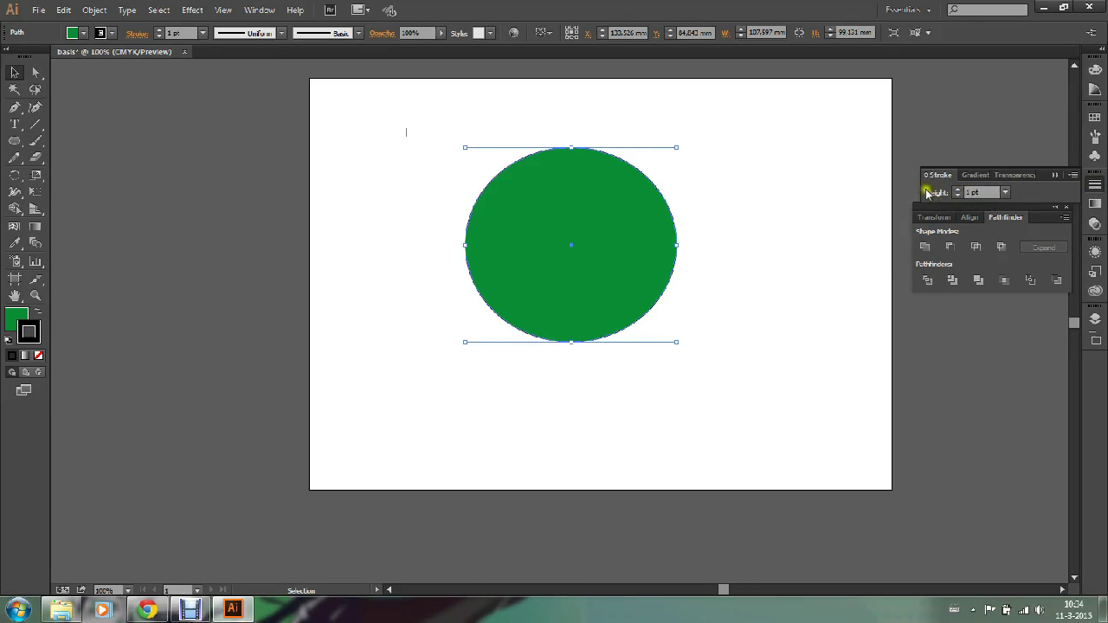
{"action": "left_click", "coordinate": [958, 189]}
{"action": "left_click", "coordinate": [958, 189]}
{"action": "left_click", "coordinate": [957, 189]}
{"action": "left_click", "coordinate": [958, 189]}
{"action": "left_click", "coordinate": [958, 188]}
{"action": "left_click", "coordinate": [957, 189]}
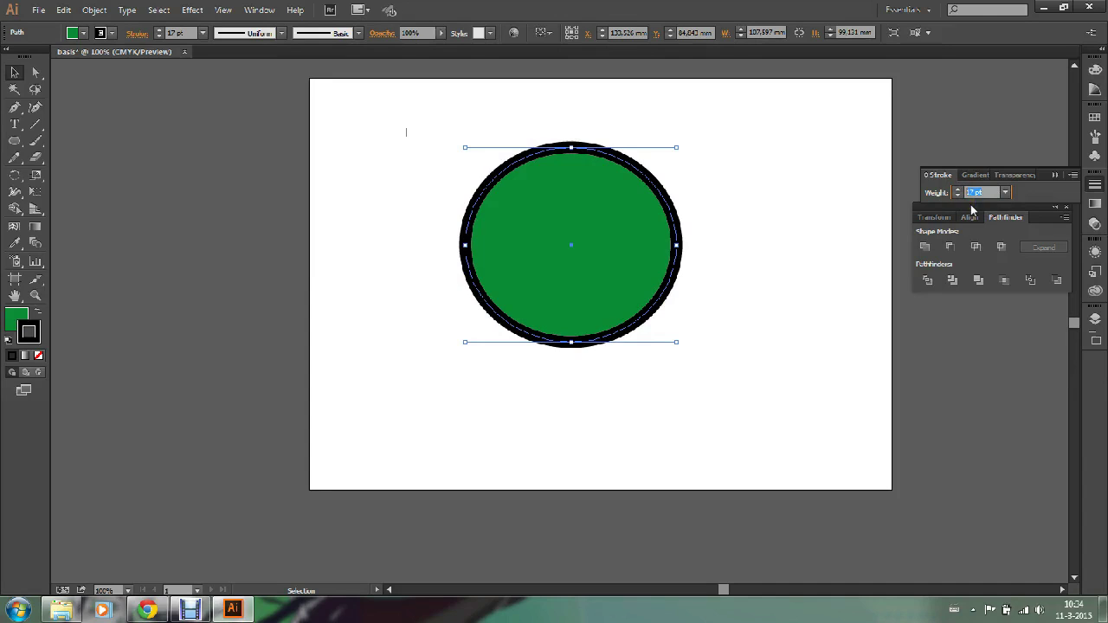
{"action": "type", "text": "50"}
{"action": "key", "text": "Return"}
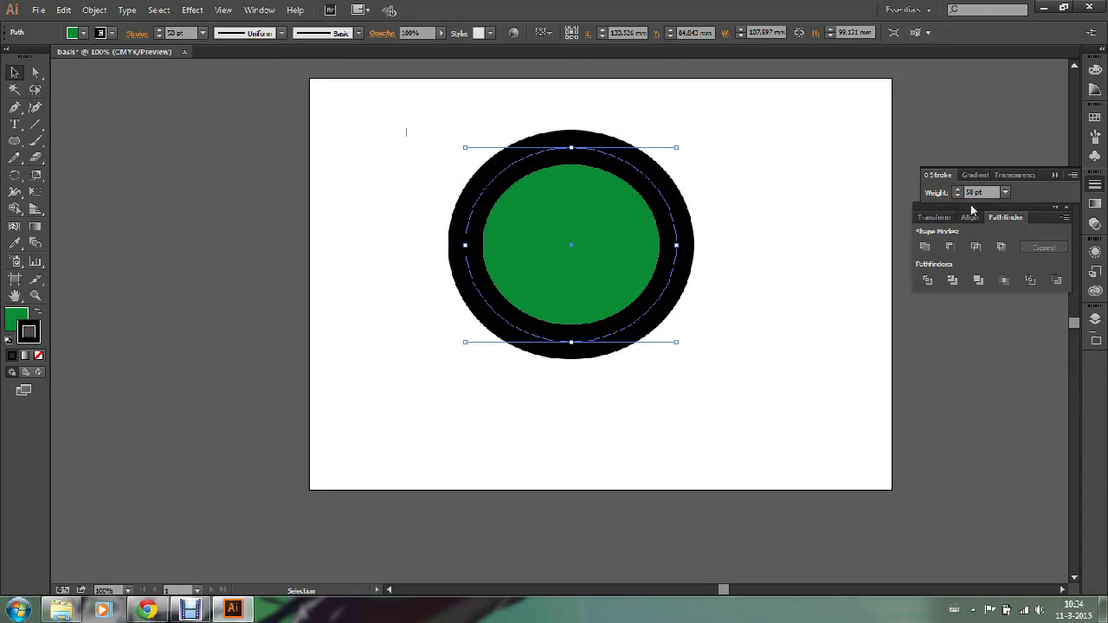
Step: Change the circle's stroke weight to 5 pt and deselect it
{"action": "double_click", "coordinate": [975, 193]}
{"action": "left_click", "coordinate": [958, 192]}
{"action": "type", "text": "5"}
{"action": "key", "text": "Return"}
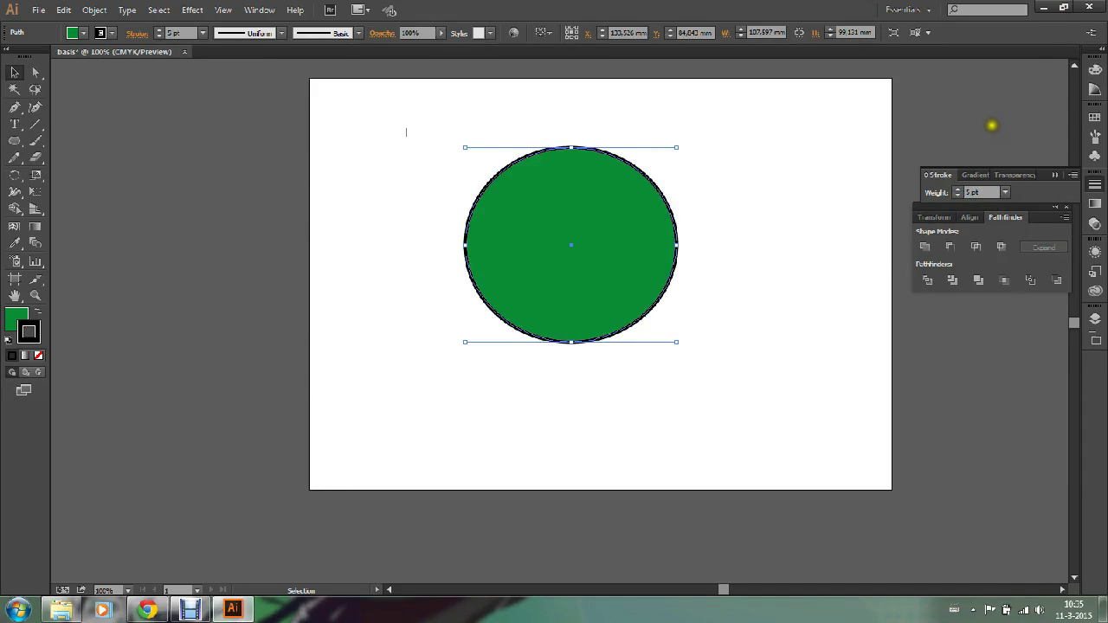
{"action": "left_click", "coordinate": [992, 126]}
{"action": "left_click", "coordinate": [13, 73]}
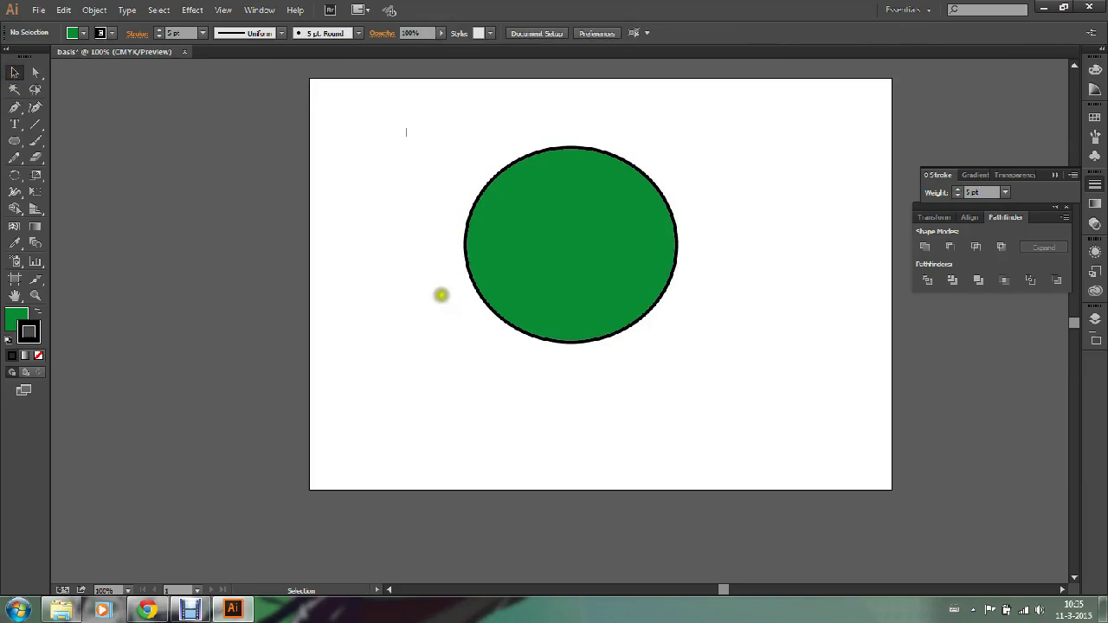
Step: Apply the rough charcoal brush from the Brushes panel to the green circle's 1 pt outline
{"action": "left_click", "coordinate": [1096, 137]}
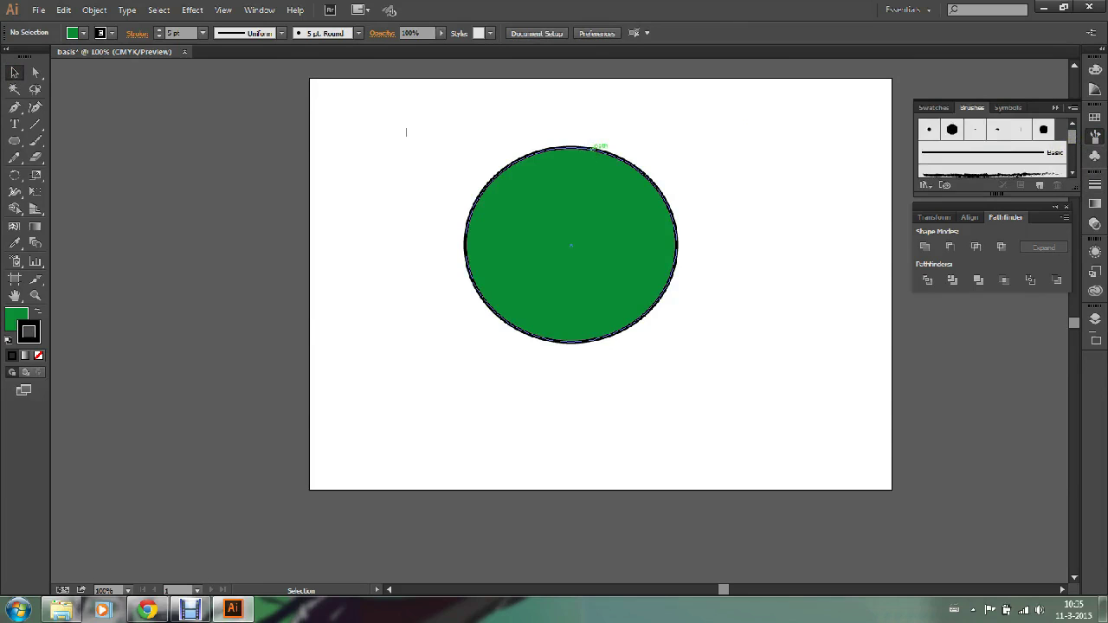
{"action": "left_click", "coordinate": [592, 147]}
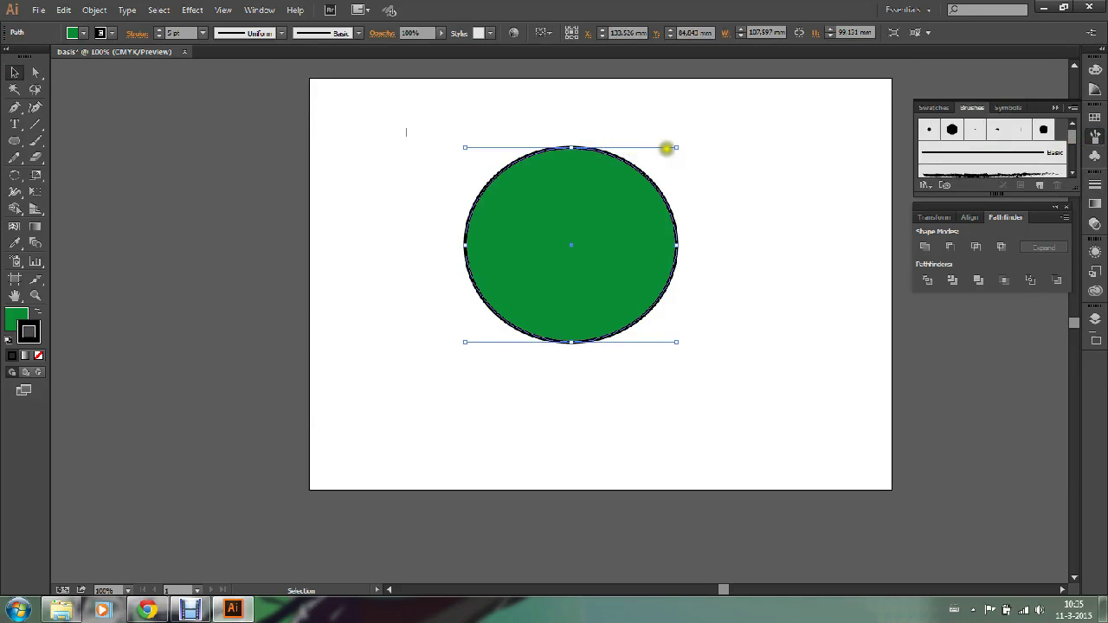
{"action": "scroll", "coordinate": [1072, 137], "scroll_direction": "down", "scroll_amount": 4}
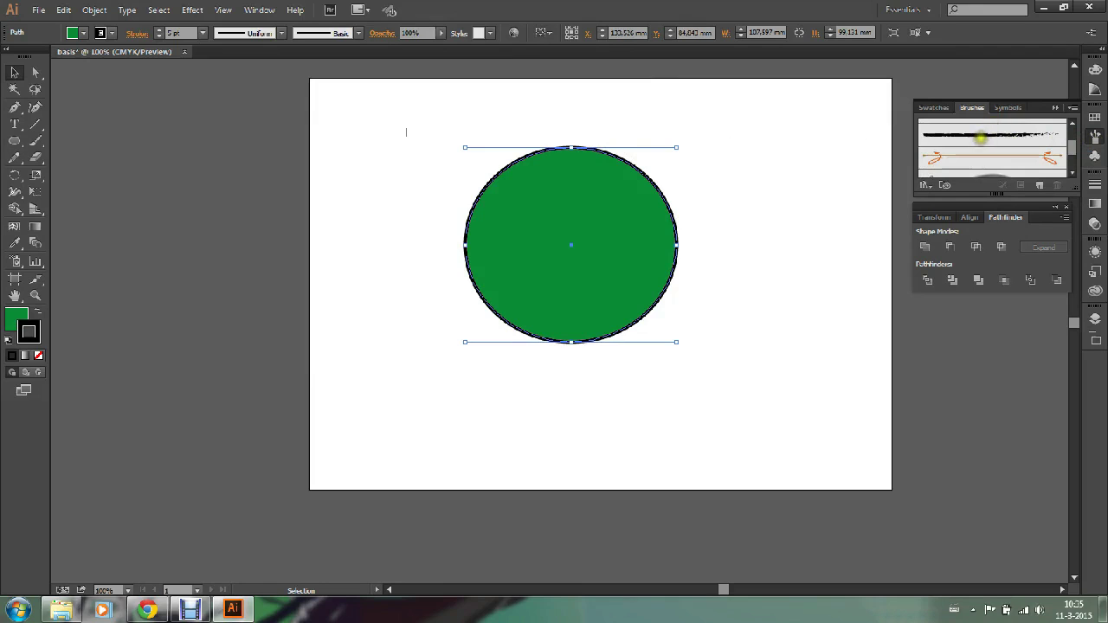
{"action": "left_click", "coordinate": [1071, 166]}
{"action": "left_click_drag", "start_coordinate": [1072, 166], "coordinate": [1070, 141]}
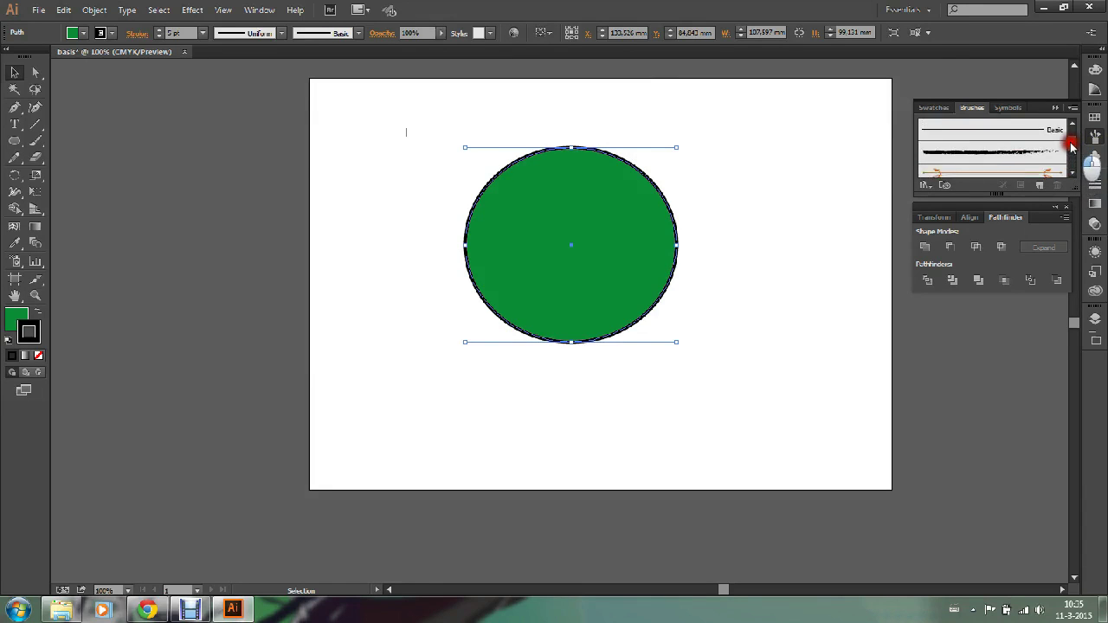
{"action": "left_click", "coordinate": [1010, 162]}
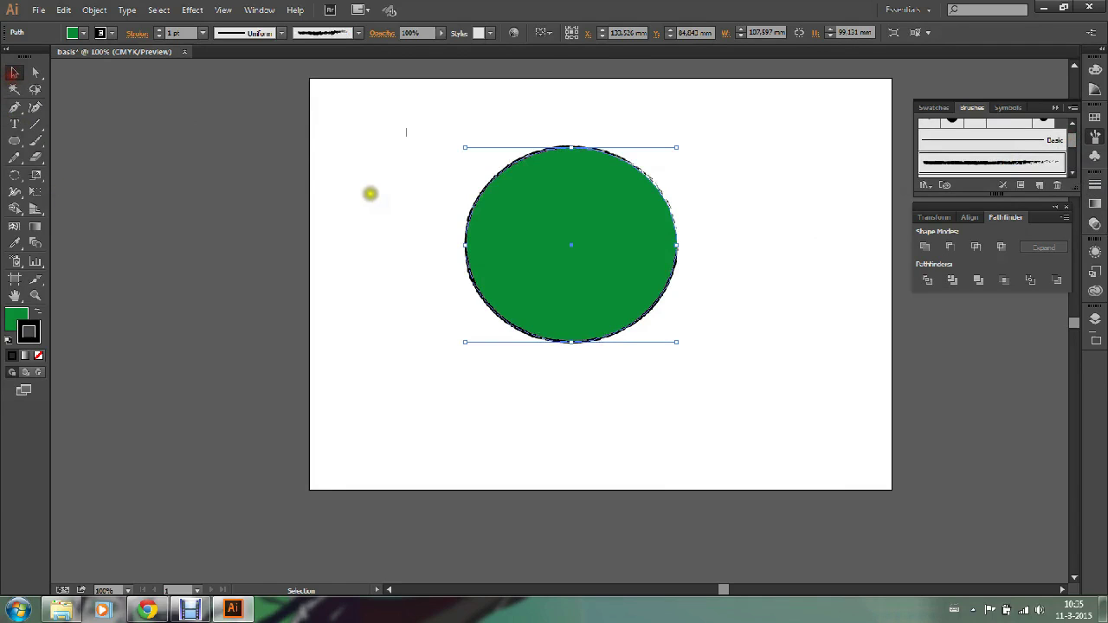
{"action": "left_click", "coordinate": [369, 191]}
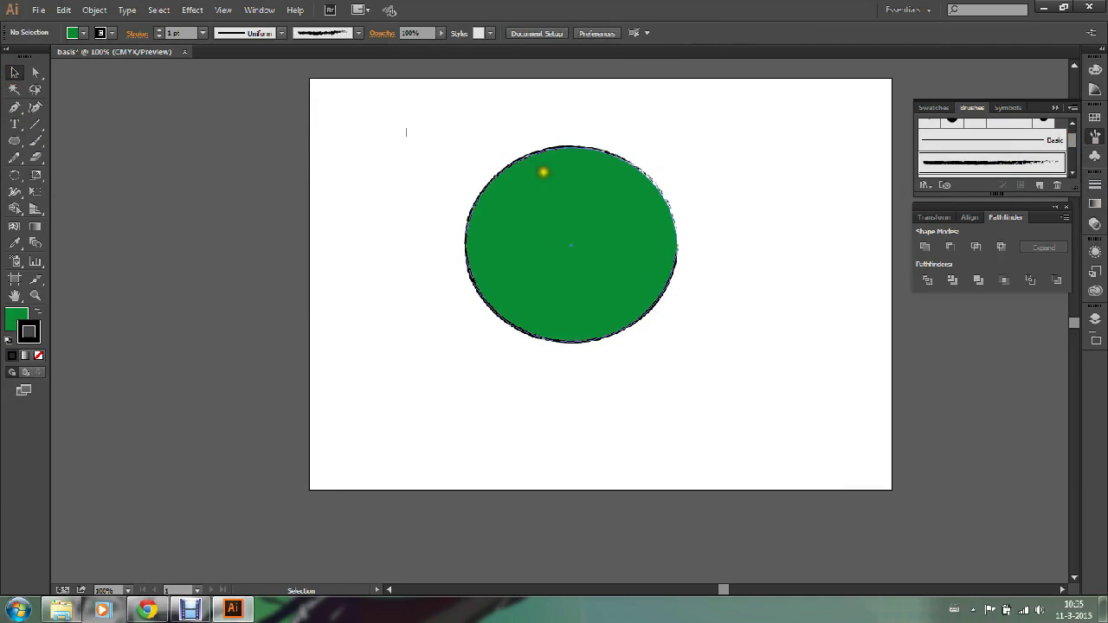
{"action": "left_click", "coordinate": [529, 231]}
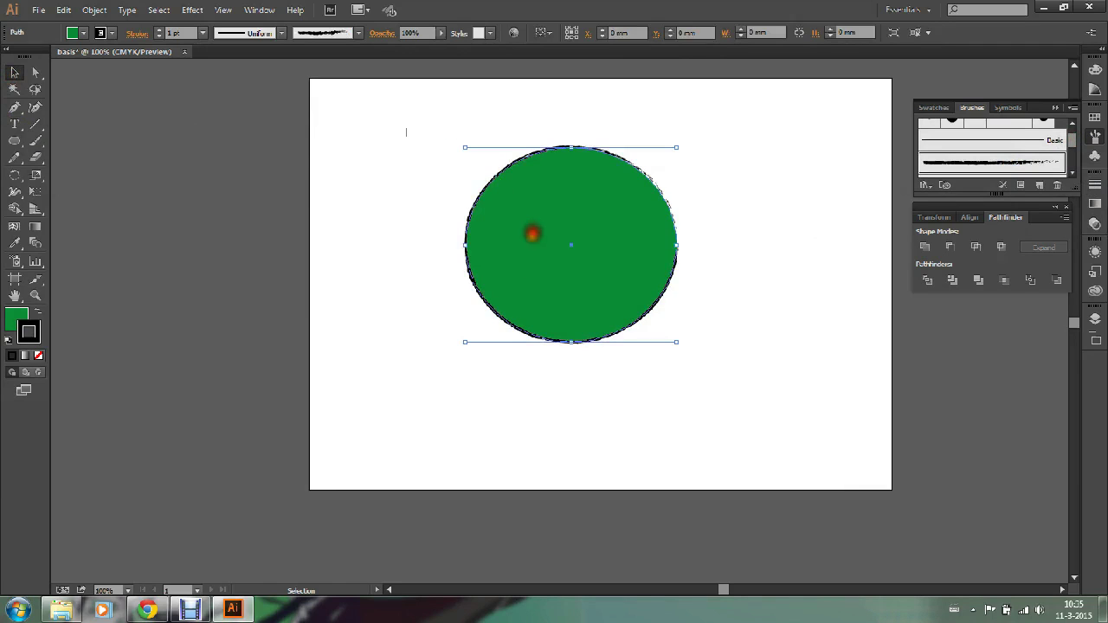
{"action": "left_click", "coordinate": [16, 318]}
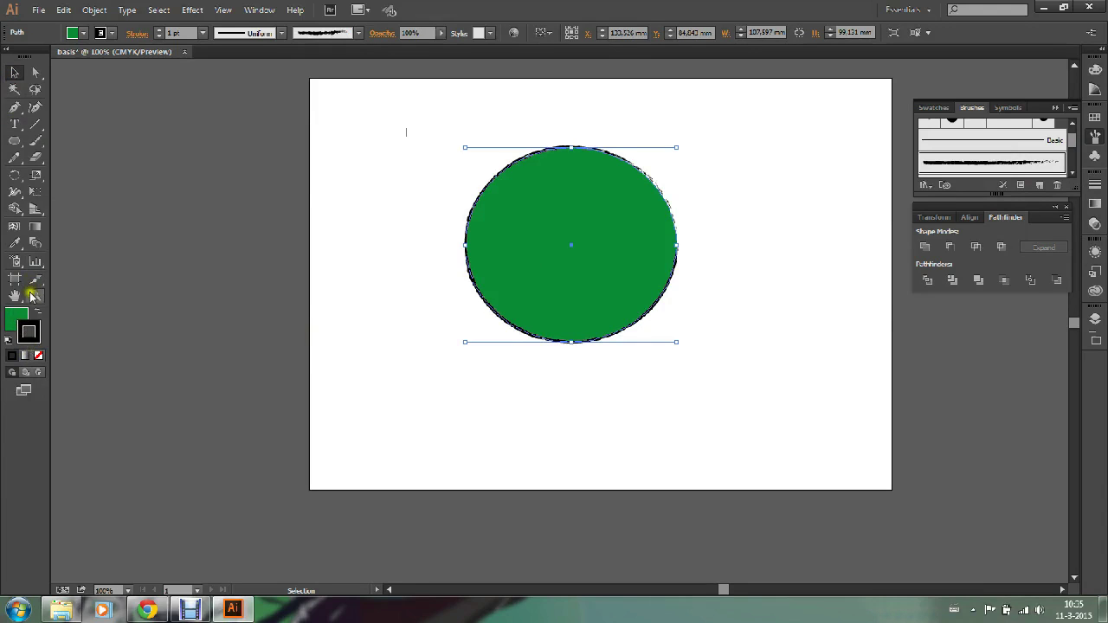
Step: Set the charcoal-outlined circle's fill to None so it becomes hollow
{"action": "left_click", "coordinate": [27, 333]}
{"action": "left_click", "coordinate": [10, 320]}
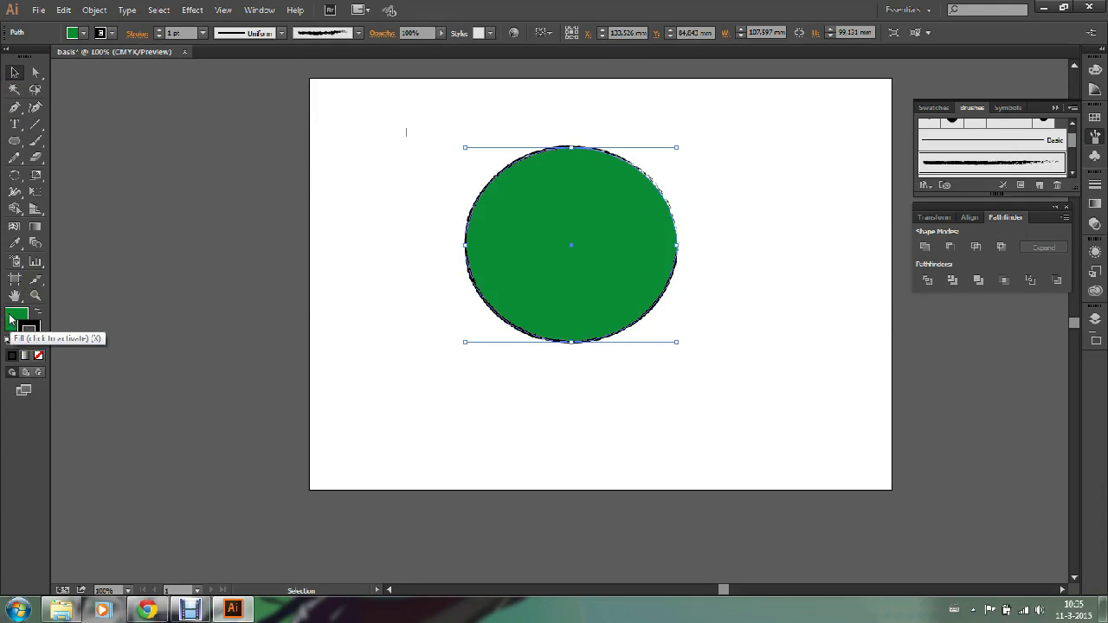
{"action": "left_click", "coordinate": [8, 321]}
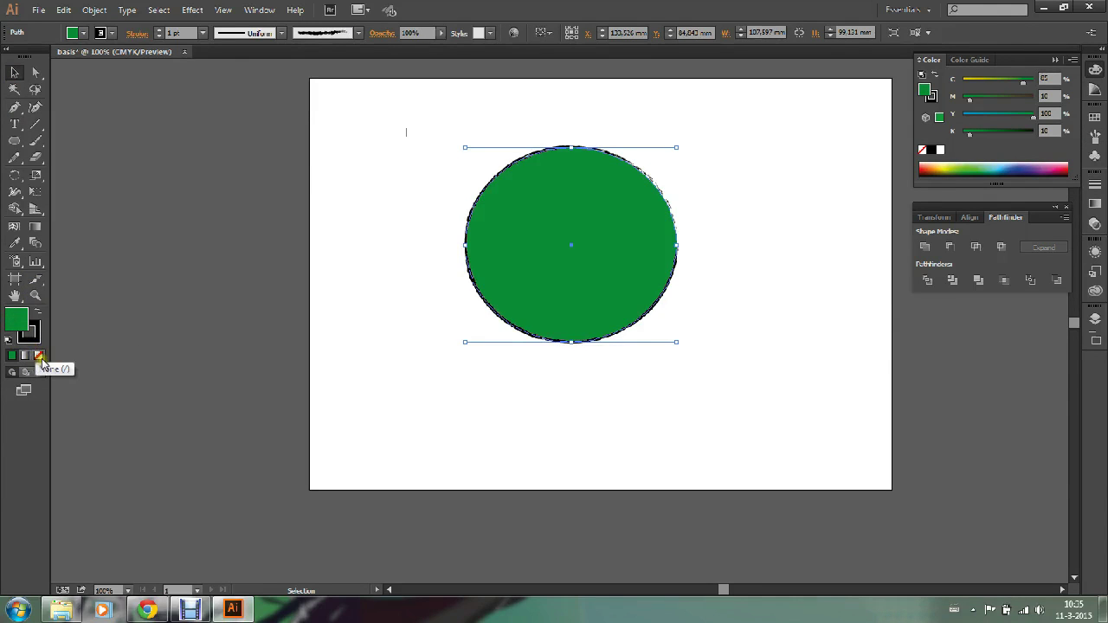
{"action": "left_click", "coordinate": [37, 355]}
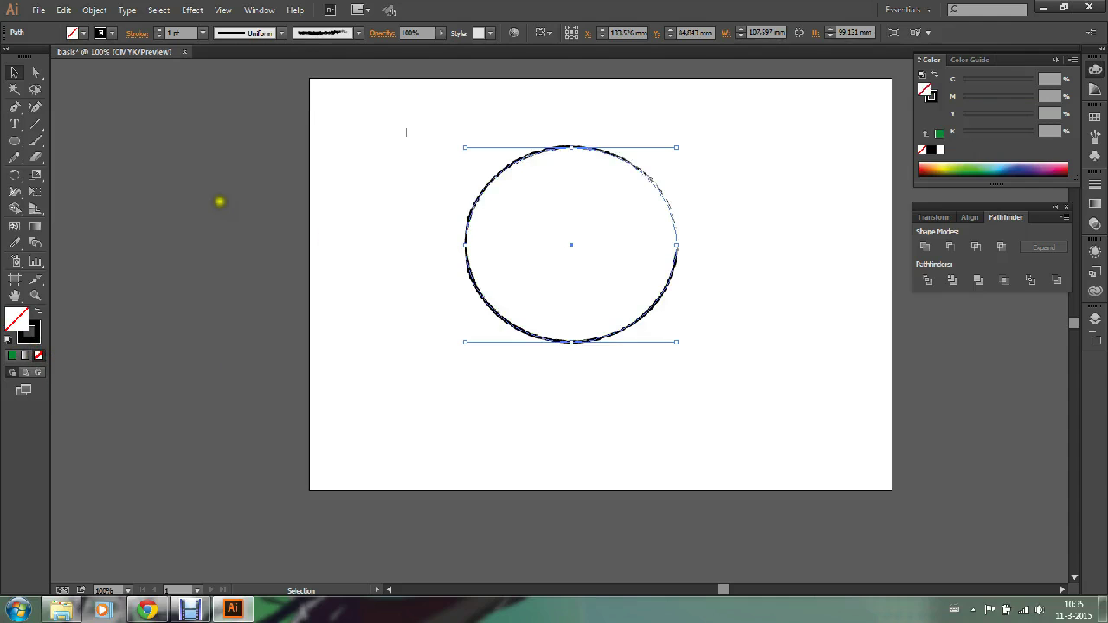
Step: Draw a new ellipse overlapping the circle's upper left and fill it green
{"action": "left_click", "coordinate": [14, 73]}
{"action": "left_click", "coordinate": [141, 126]}
{"action": "left_click", "coordinate": [14, 140]}
{"action": "left_click_drag", "start_coordinate": [400, 133], "coordinate": [557, 302]}
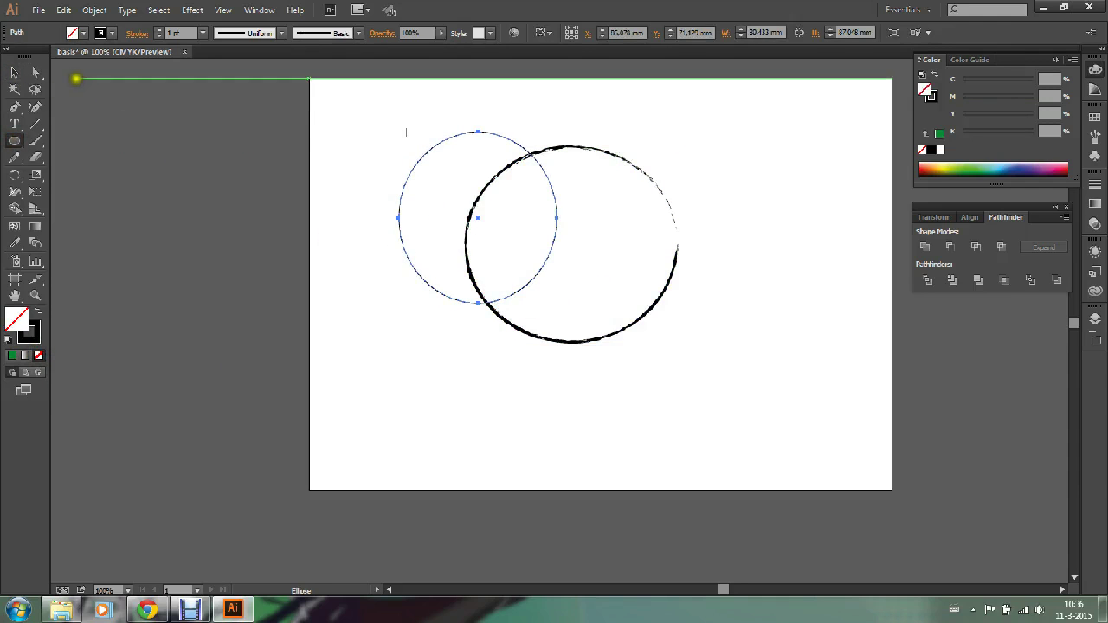
{"action": "left_click", "coordinate": [14, 74]}
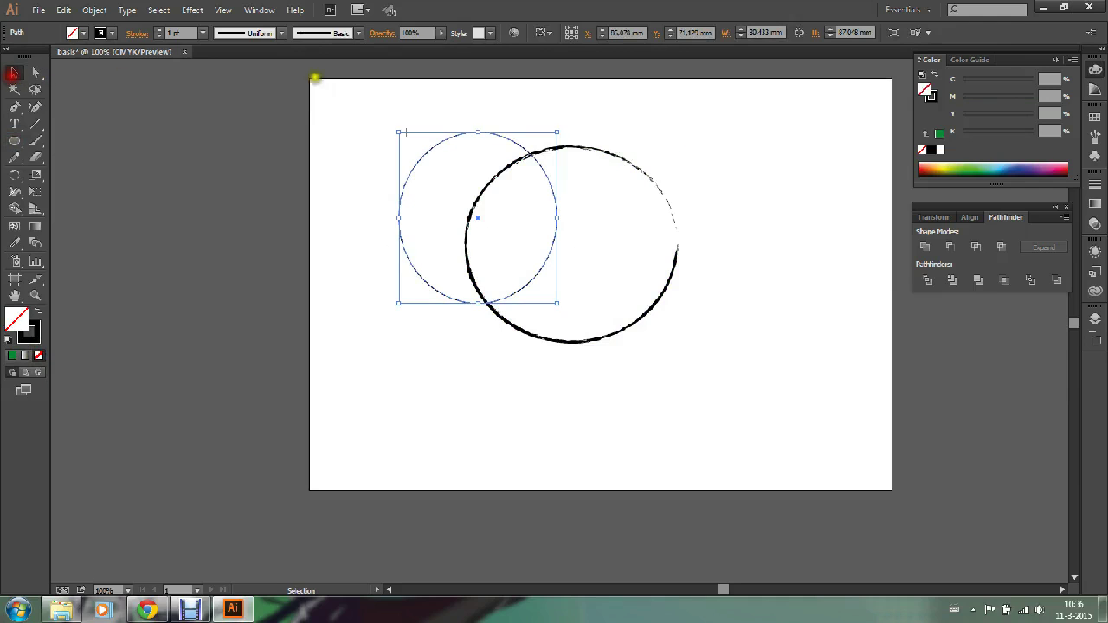
{"action": "left_click", "coordinate": [939, 133]}
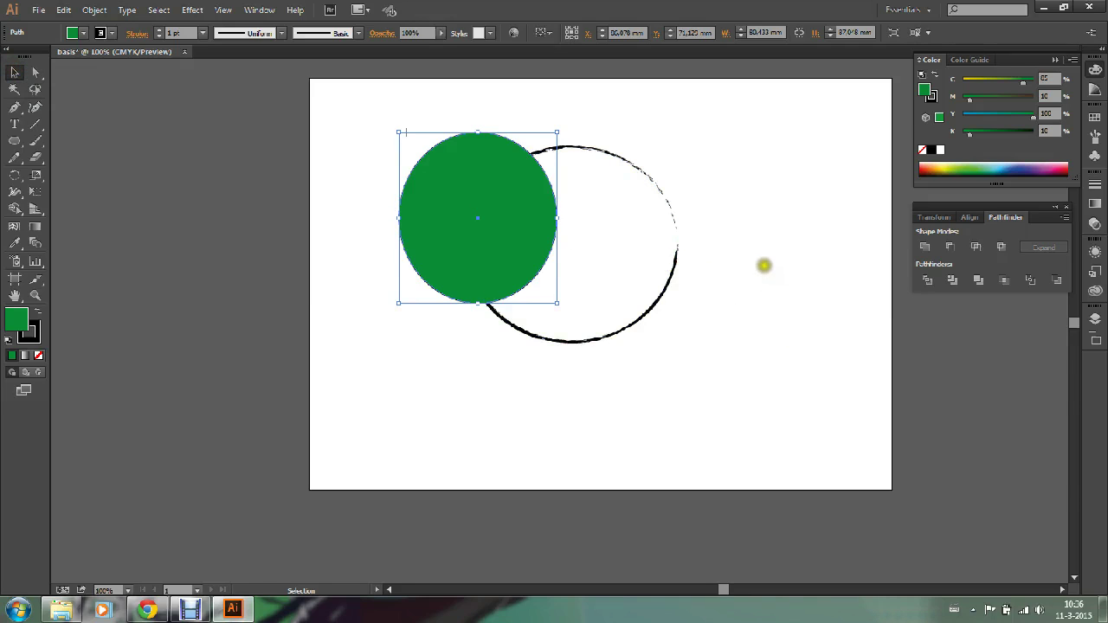
{"action": "left_click", "coordinate": [707, 165]}
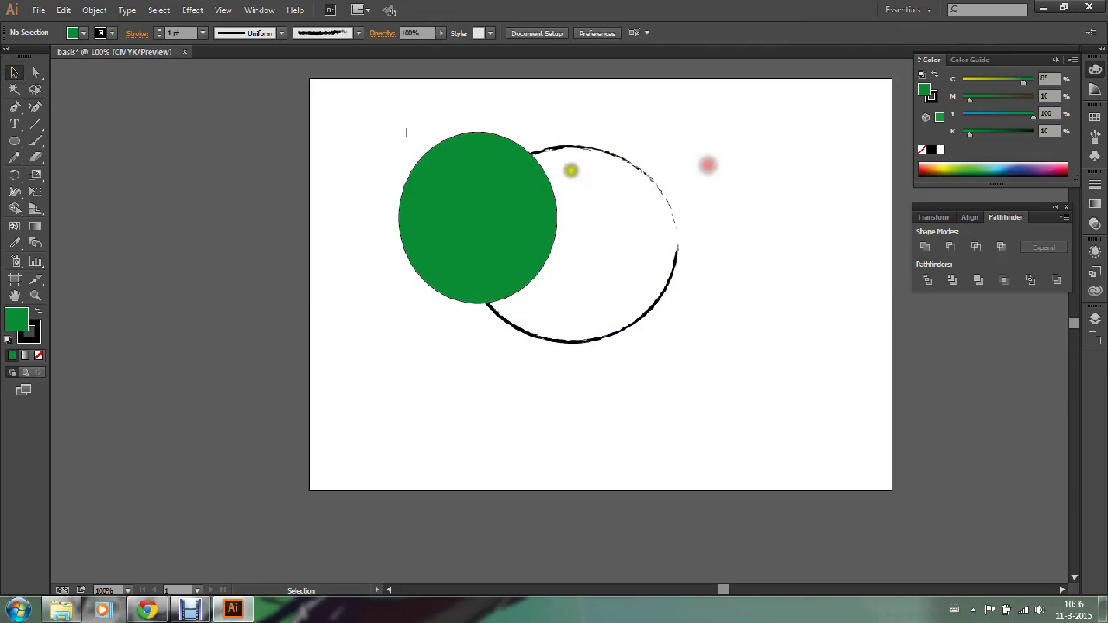
Step: Send the green ellipse to the back, behind the charcoal-outlined circle
{"action": "left_click", "coordinate": [473, 197]}
{"action": "right_click", "coordinate": [503, 215]}
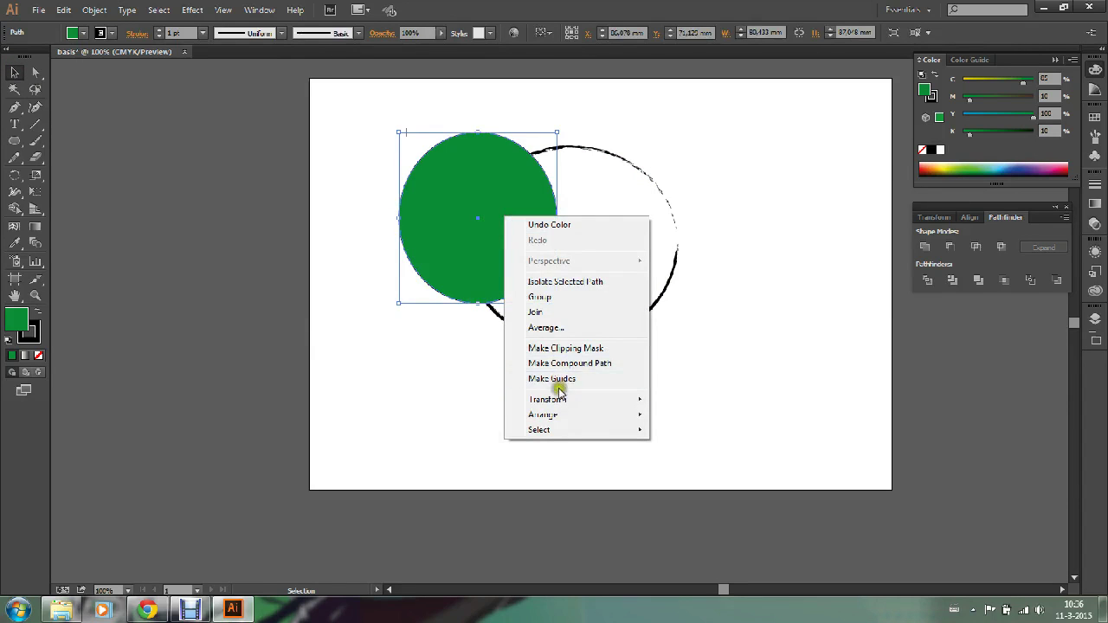
{"action": "mouse_move", "coordinate": [543, 415]}
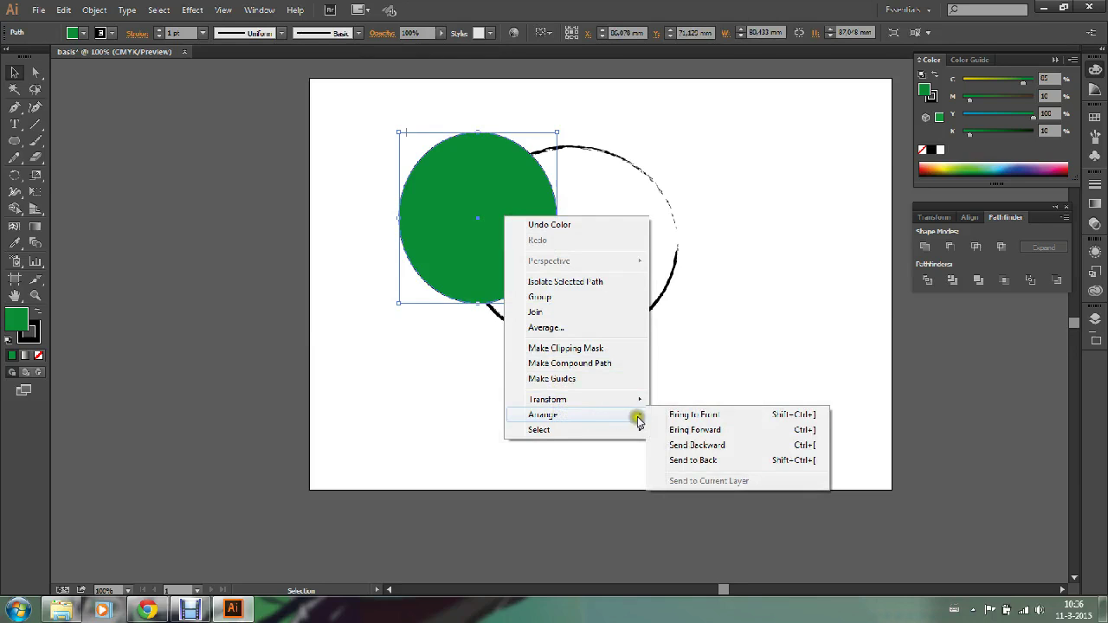
{"action": "left_click", "coordinate": [705, 463]}
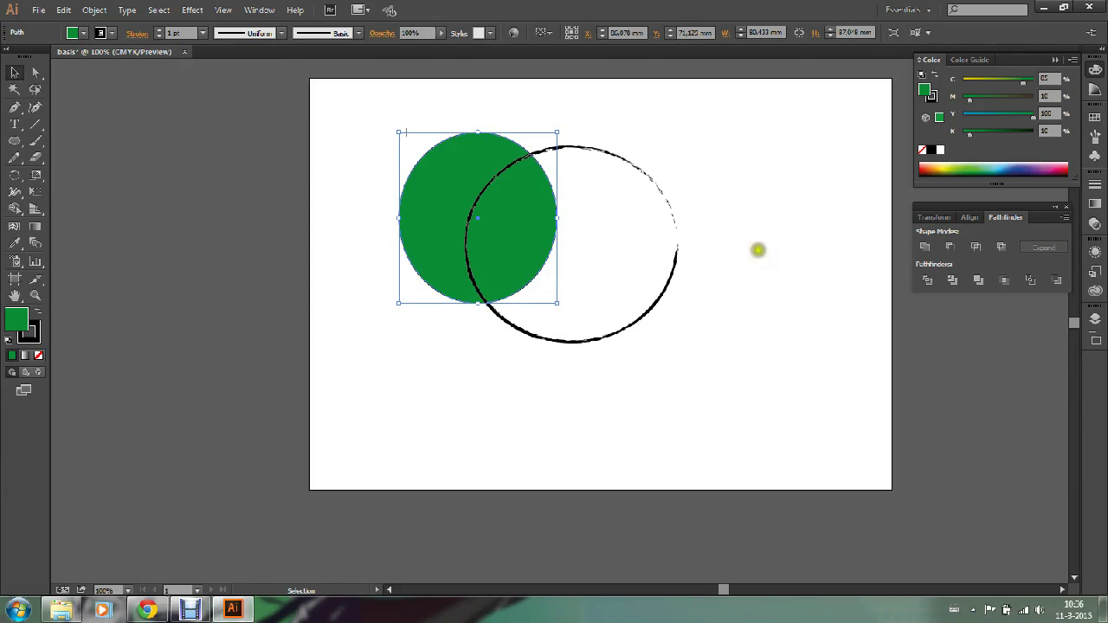
{"action": "left_click", "coordinate": [786, 200]}
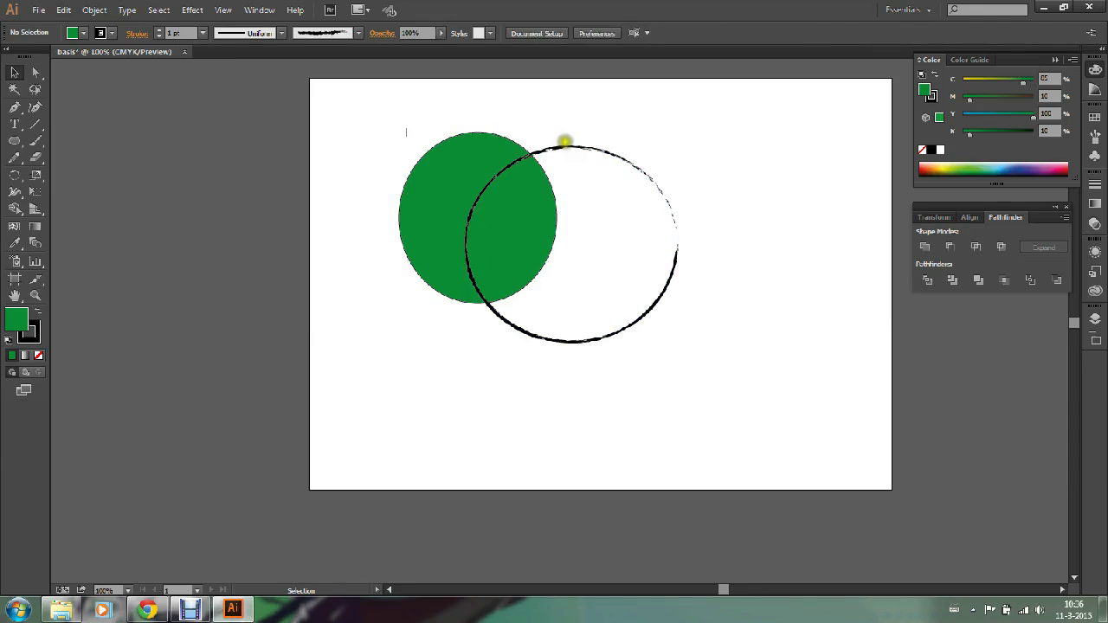
Step: Select the outlined circle, dismiss its context menu unchanged, then reselect the green ellipse
{"action": "left_click", "coordinate": [568, 145]}
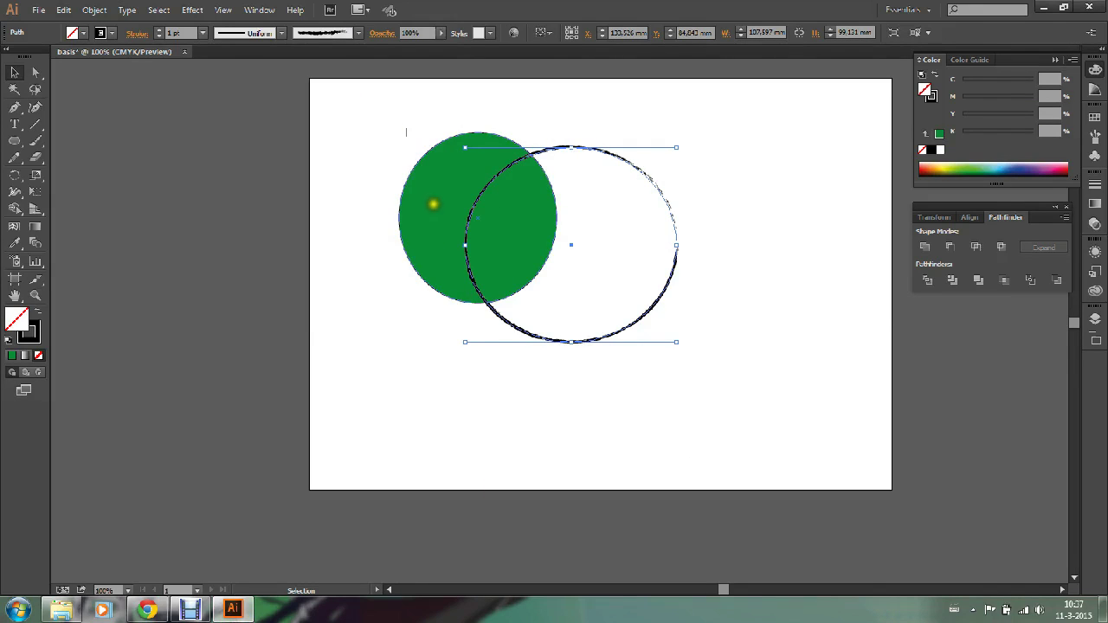
{"action": "right_click", "coordinate": [428, 211]}
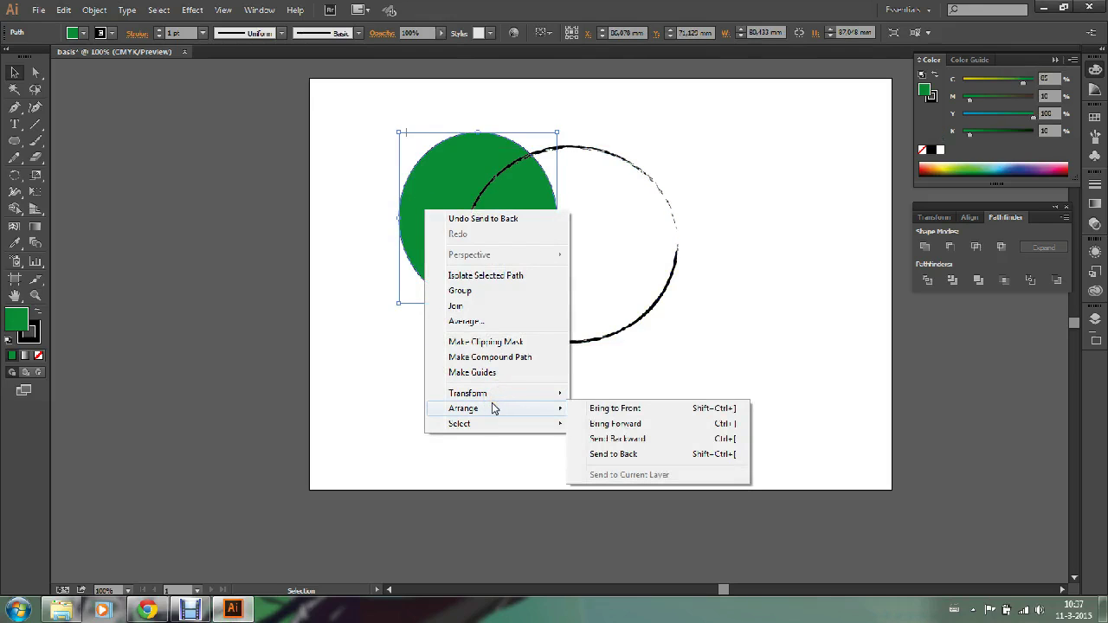
{"action": "mouse_move", "coordinate": [463, 408]}
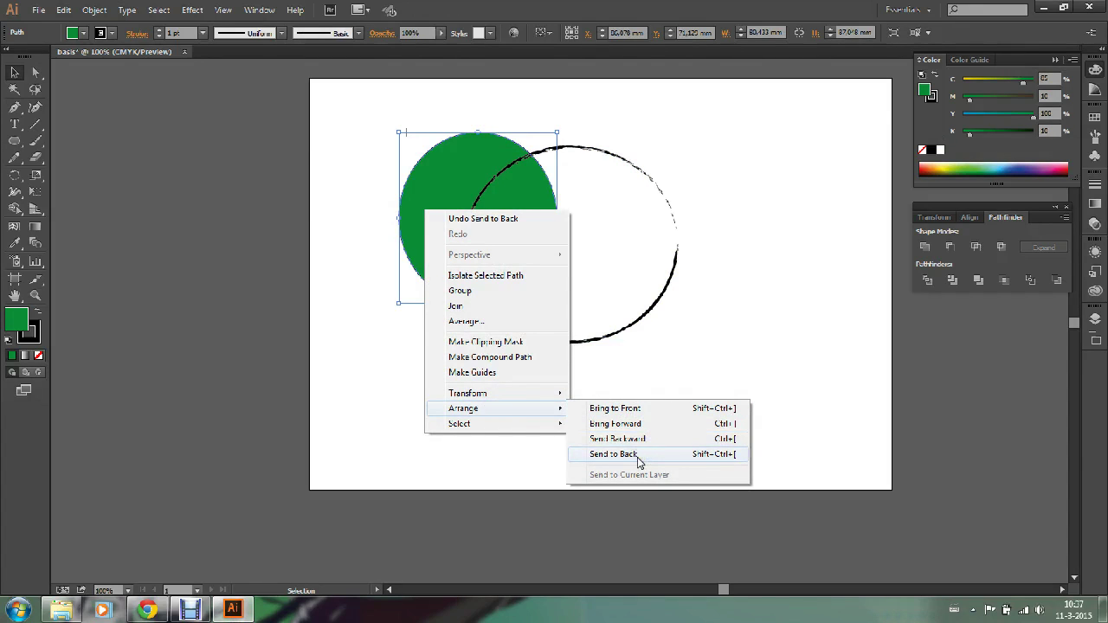
{"action": "left_click", "coordinate": [739, 178]}
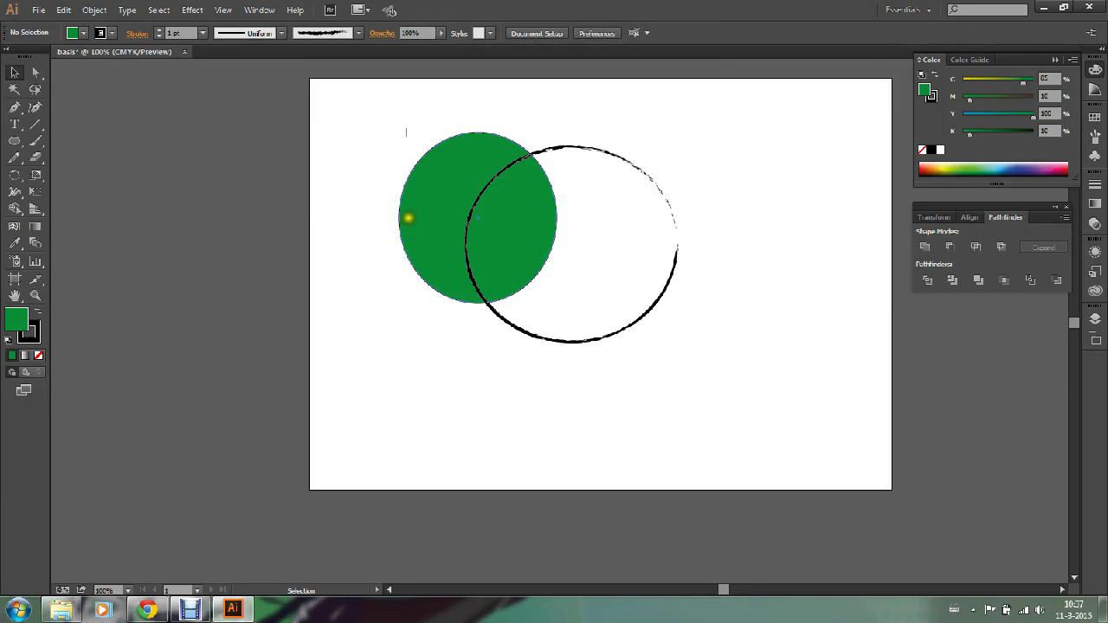
{"action": "left_click", "coordinate": [447, 211]}
Step: Select all and delete both circles to clear the artboard
{"action": "left_click", "coordinate": [433, 207], "text": "shift"}
{"action": "key", "text": "ctrl+a"}
{"action": "key", "text": "Delete"}
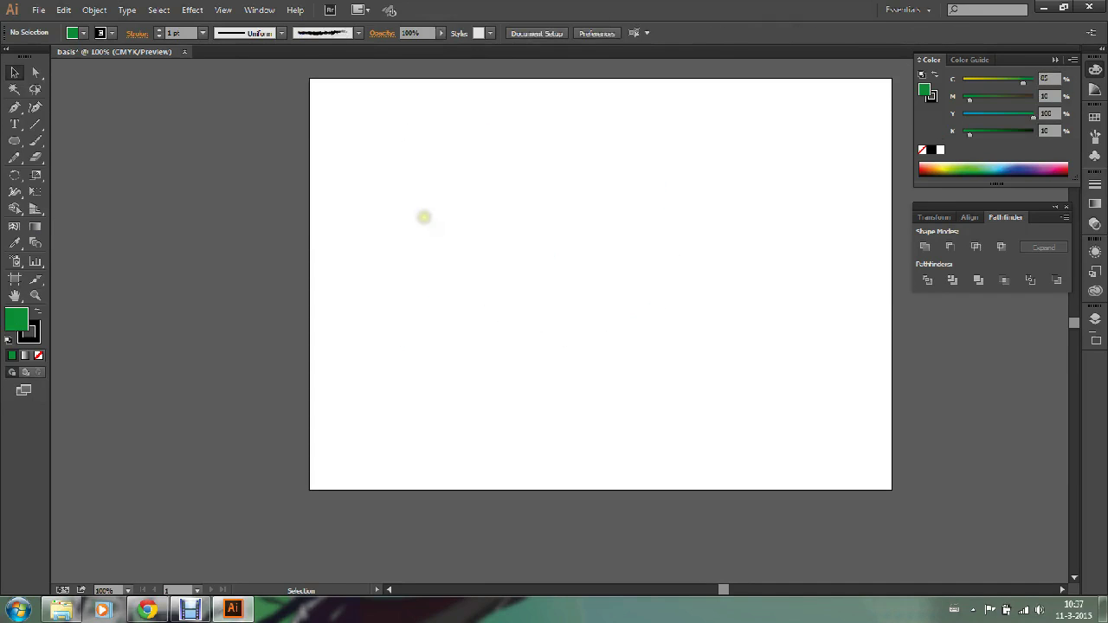
Step: Draw a five-pointed star at the artboard's top-left, plus a tiny star further right
{"action": "left_click", "coordinate": [15, 140]}
{"action": "left_click_drag", "start_coordinate": [22, 148], "coordinate": [78, 210]}
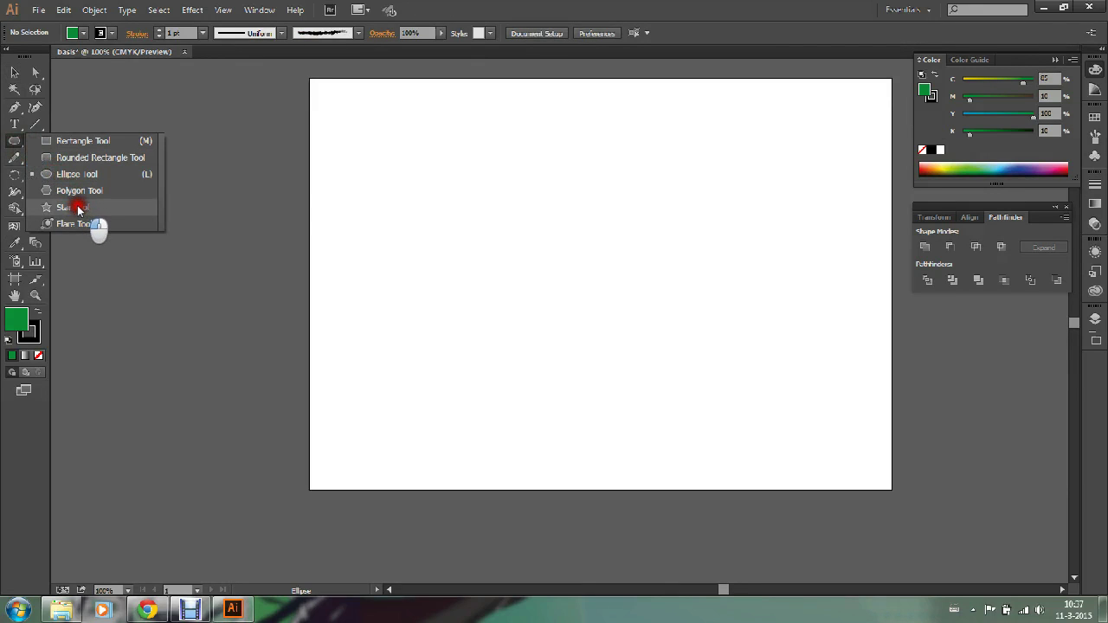
{"action": "left_click_drag", "start_coordinate": [78, 211], "coordinate": [78, 209]}
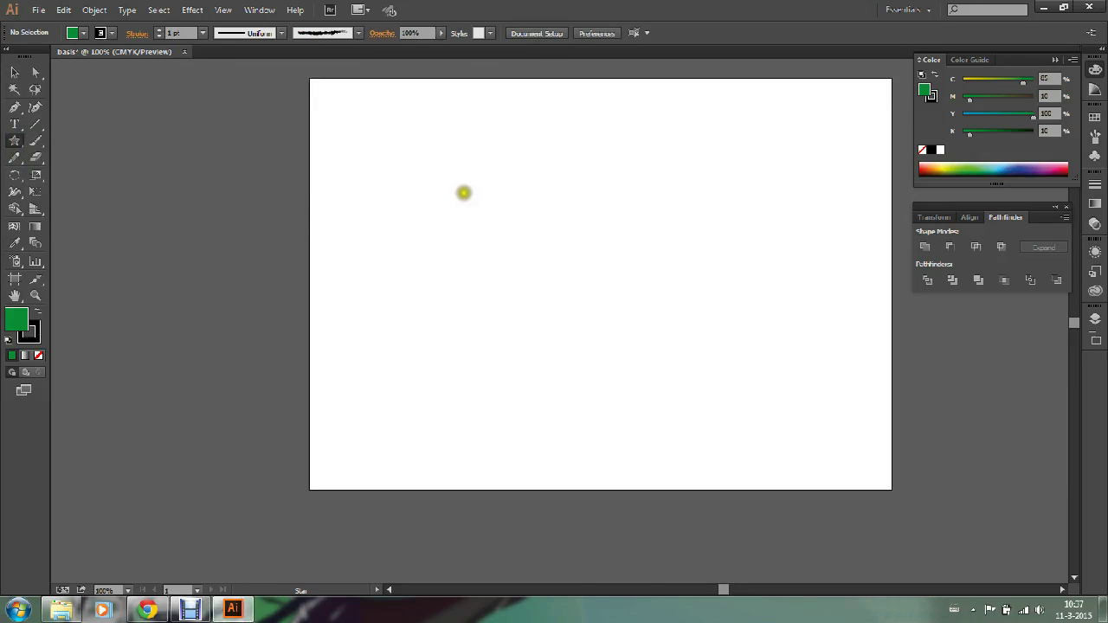
{"action": "left_click_drag", "start_coordinate": [378, 150], "coordinate": [420, 165]}
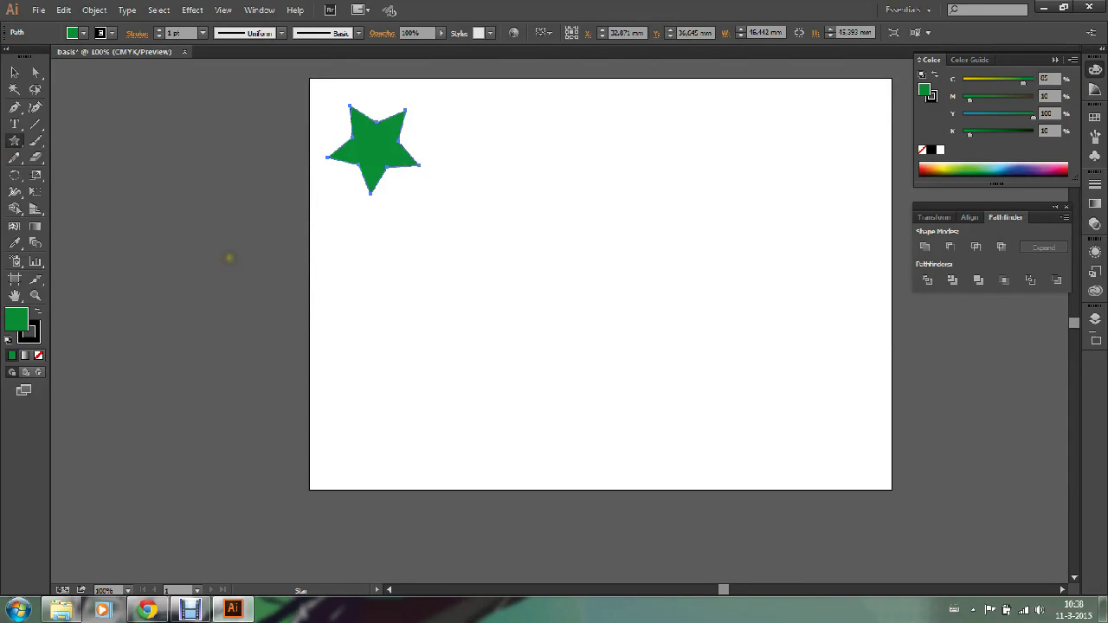
{"action": "left_click_drag", "start_coordinate": [673, 217], "coordinate": [675, 220]}
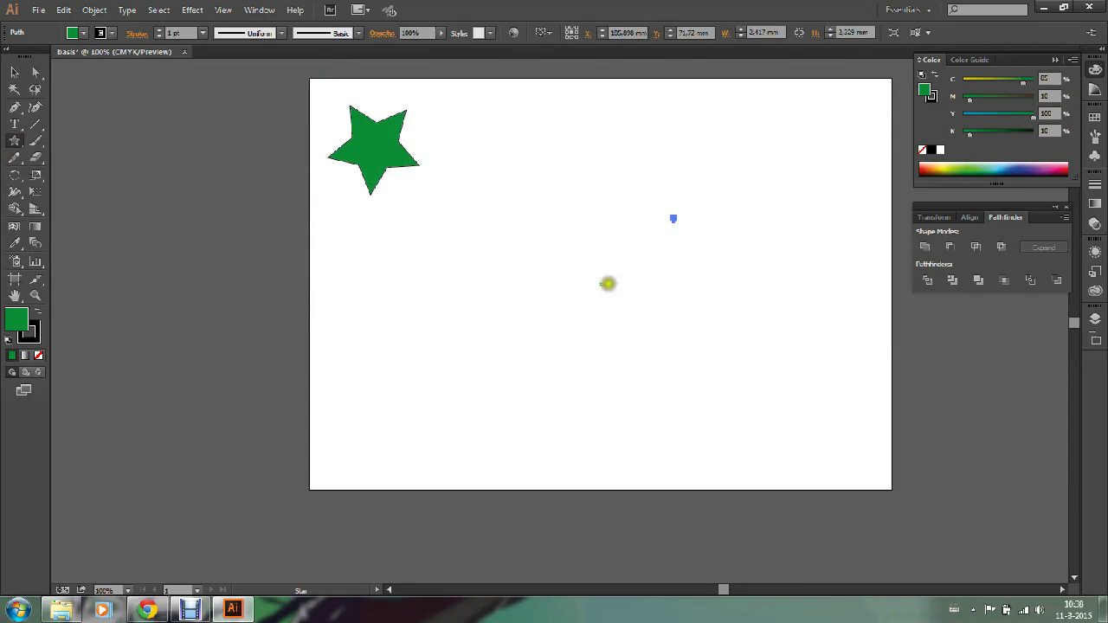
{"action": "left_click", "coordinate": [14, 73]}
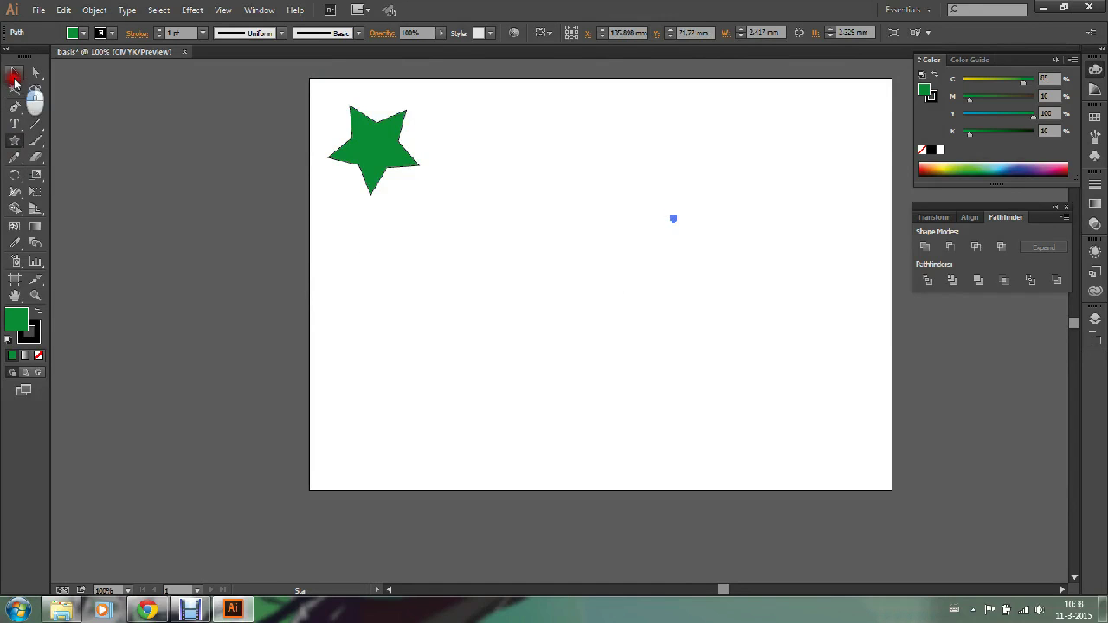
{"action": "left_click", "coordinate": [89, 108]}
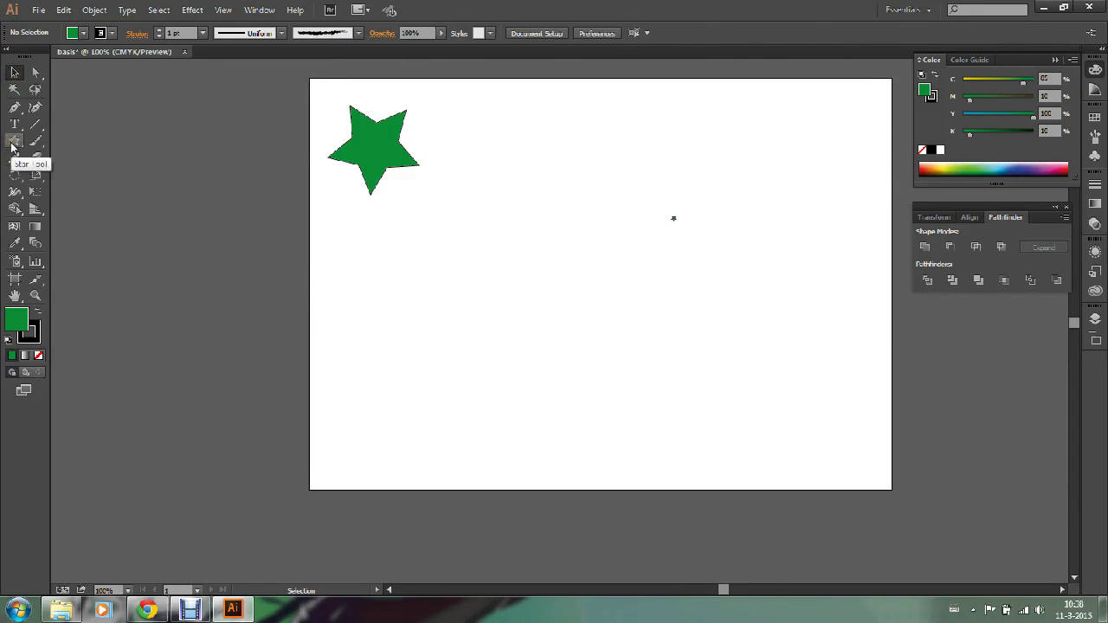
{"action": "left_click", "coordinate": [13, 144]}
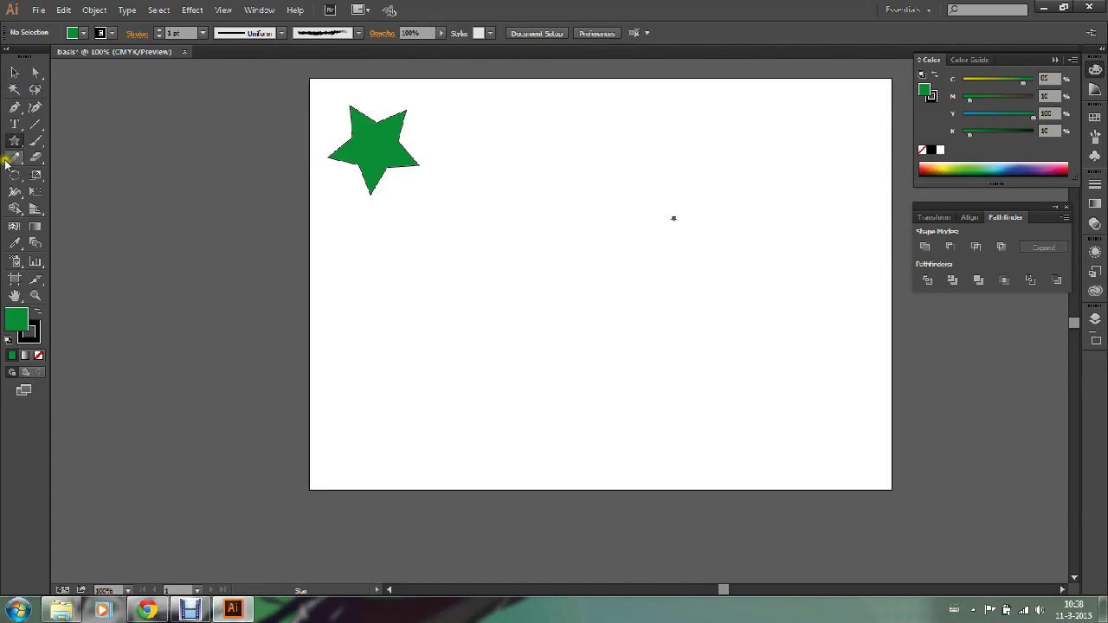
Step: Create a 20-point star (radii 1.272 mm and 0.636 mm) near the artboard's middle via the Star dialog
{"action": "left_click", "coordinate": [561, 265]}
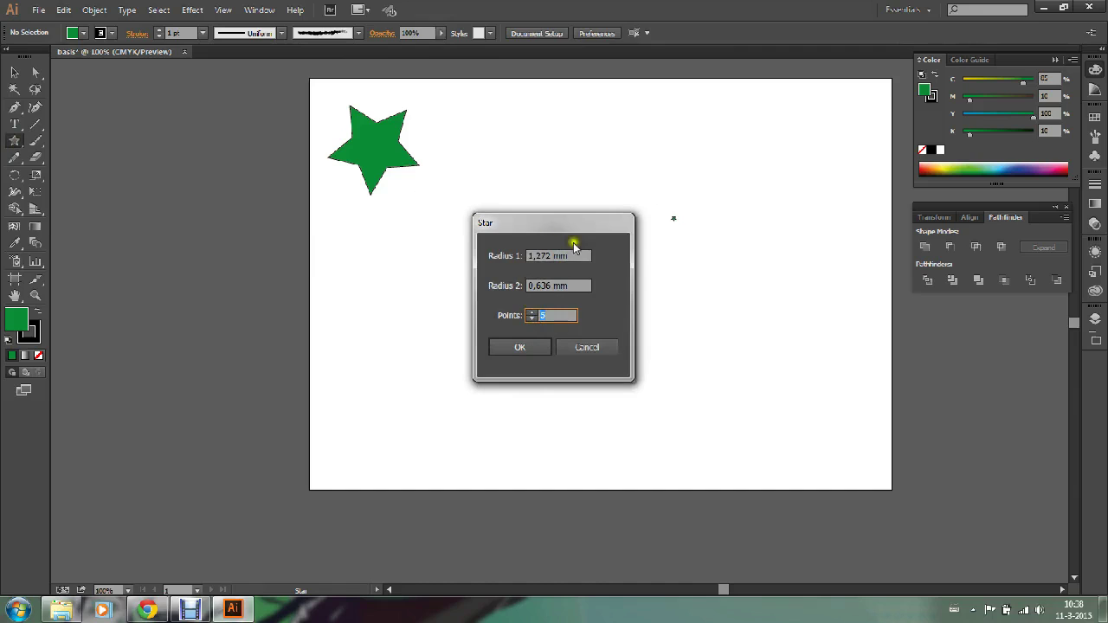
{"action": "left_click", "coordinate": [528, 315]}
{"action": "left_click_drag", "start_coordinate": [545, 322], "coordinate": [562, 324]}
{"action": "left_click", "coordinate": [520, 347]}
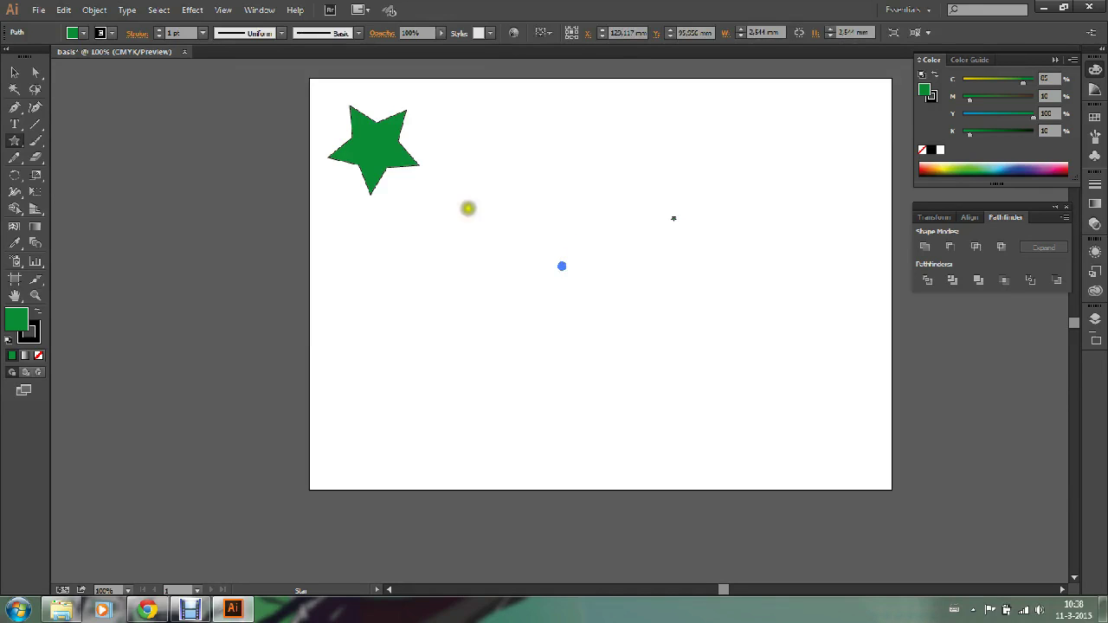
{"action": "left_click", "coordinate": [15, 74]}
Step: Scale the 20-point star to about 129.4 mm and move it down-left, undoing a horizontal stretch
{"action": "mouse_move", "coordinate": [564, 260]}
{"action": "left_mouse_down"}
{"action": "mouse_move", "coordinate": [792, 164]}
{"action": "mouse_move", "coordinate": [684, 181]}
{"action": "left_mouse_up"}
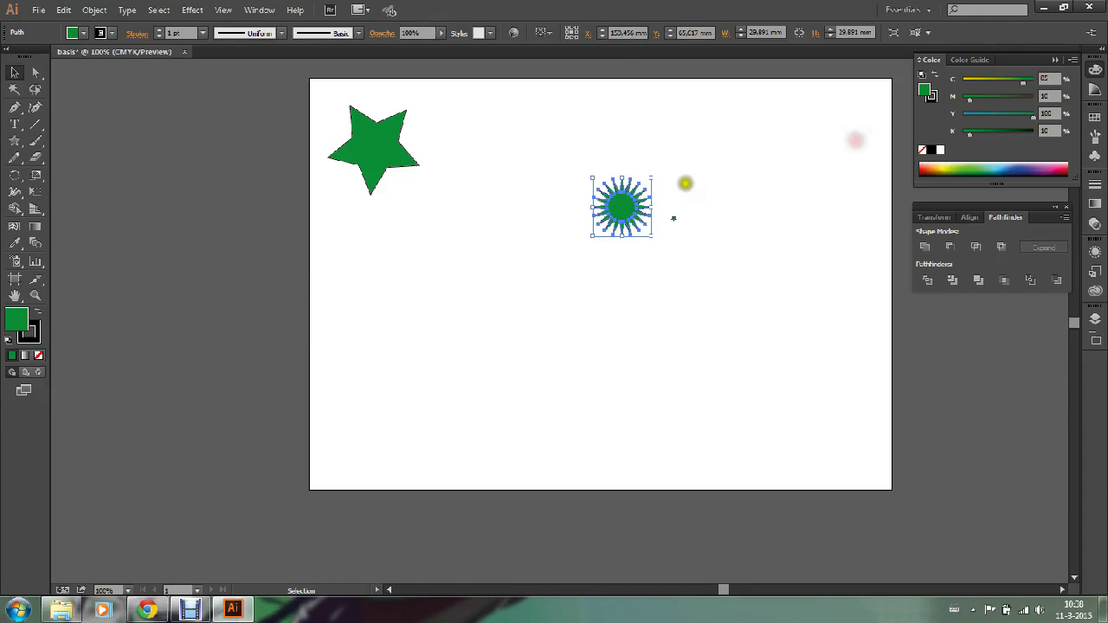
{"action": "left_click_drag", "start_coordinate": [595, 236], "coordinate": [411, 358]}
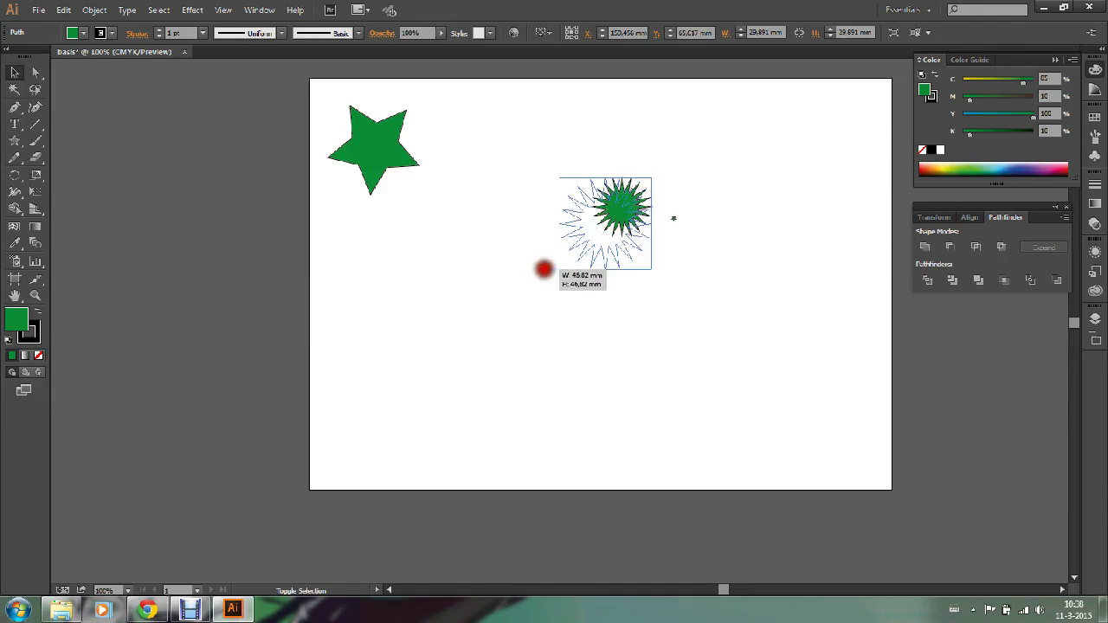
{"action": "left_click_drag", "start_coordinate": [574, 286], "coordinate": [484, 357]}
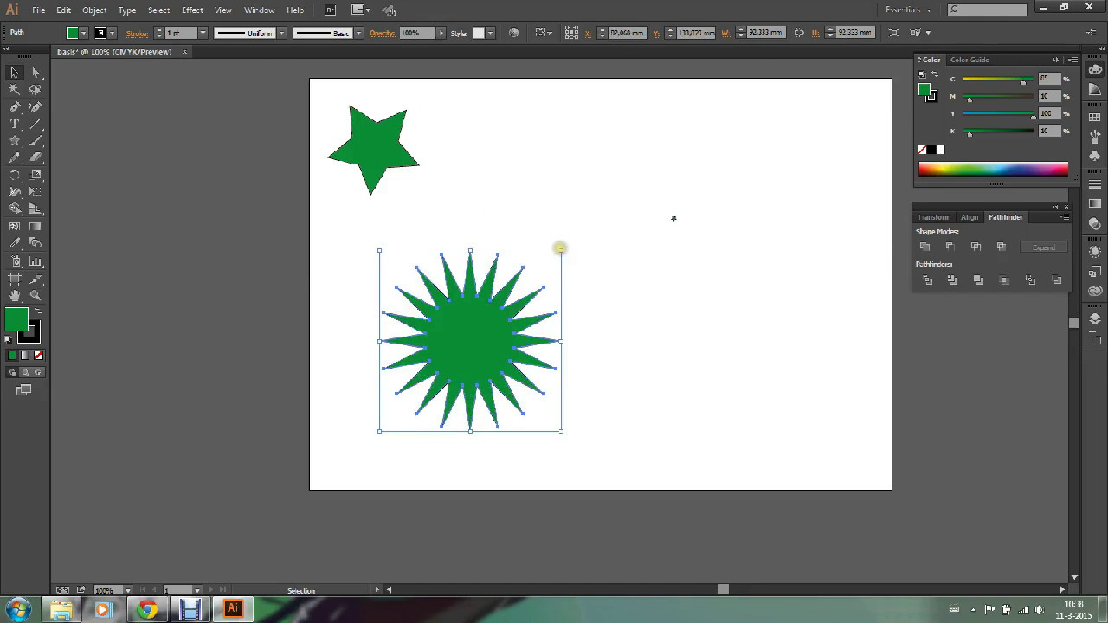
{"action": "mouse_move", "coordinate": [560, 249]}
{"action": "left_mouse_down"}
{"action": "mouse_move", "coordinate": [754, 126]}
{"action": "mouse_move", "coordinate": [819, 106]}
{"action": "mouse_move", "coordinate": [710, 159]}
{"action": "mouse_move", "coordinate": [838, 125]}
{"action": "mouse_move", "coordinate": [715, 166]}
{"action": "mouse_move", "coordinate": [783, 128]}
{"action": "mouse_move", "coordinate": [504, 211]}
{"action": "mouse_move", "coordinate": [601, 184]}
{"action": "mouse_move", "coordinate": [551, 206]}
{"action": "left_mouse_up"}
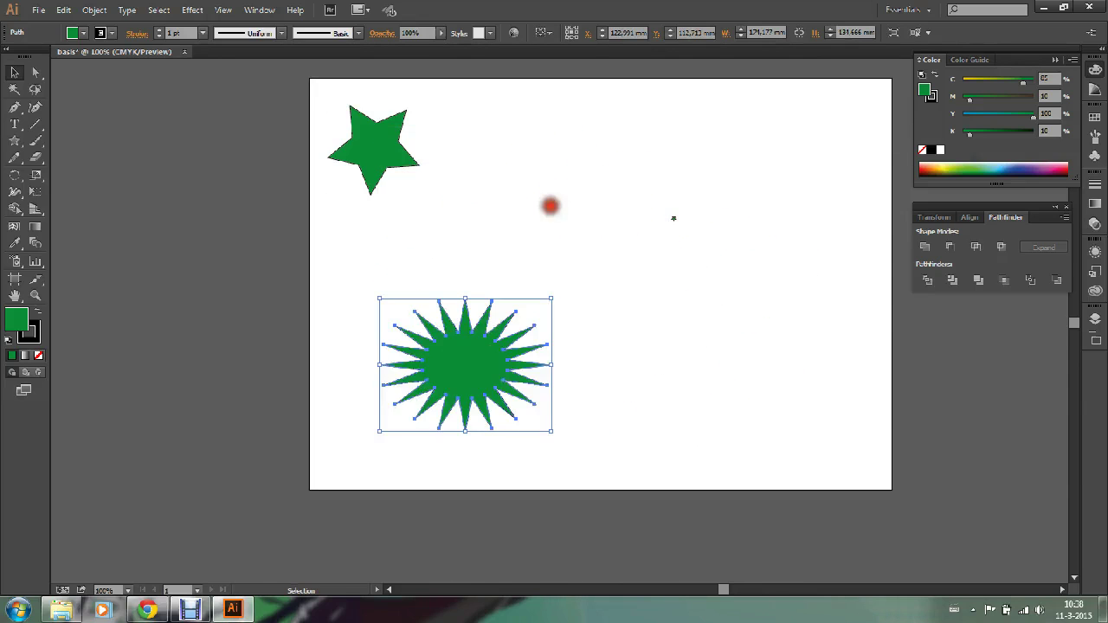
{"action": "mouse_move", "coordinate": [550, 301]}
{"action": "left_mouse_down"}
{"action": "mouse_move", "coordinate": [608, 297]}
{"action": "mouse_move", "coordinate": [558, 249]}
{"action": "mouse_move", "coordinate": [584, 243]}
{"action": "left_mouse_up"}
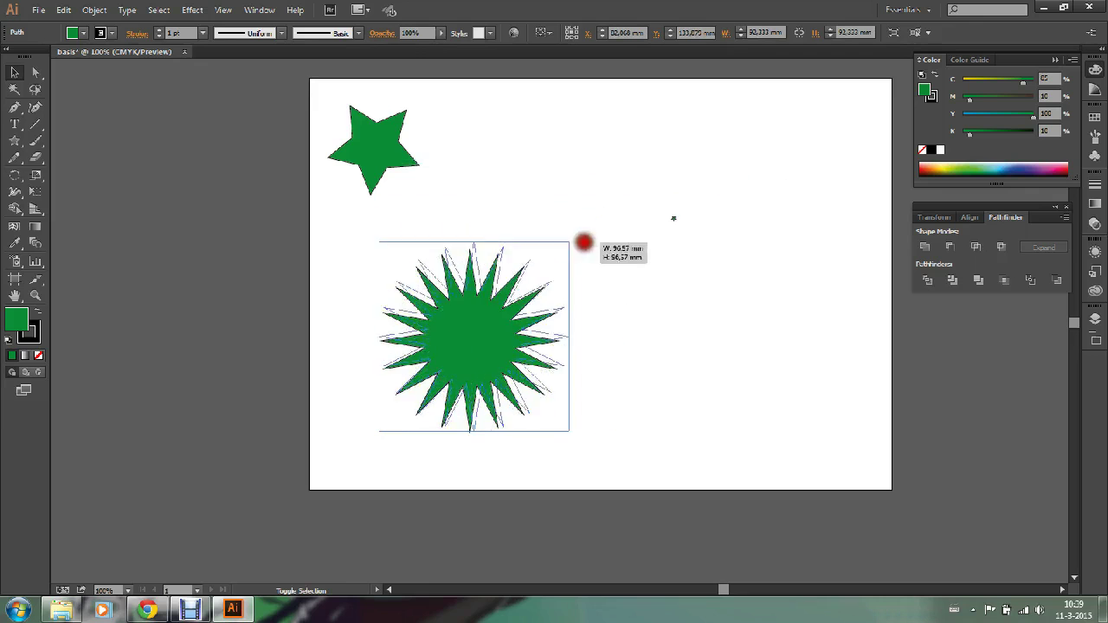
{"action": "left_click_drag", "start_coordinate": [585, 243], "coordinate": [663, 182]}
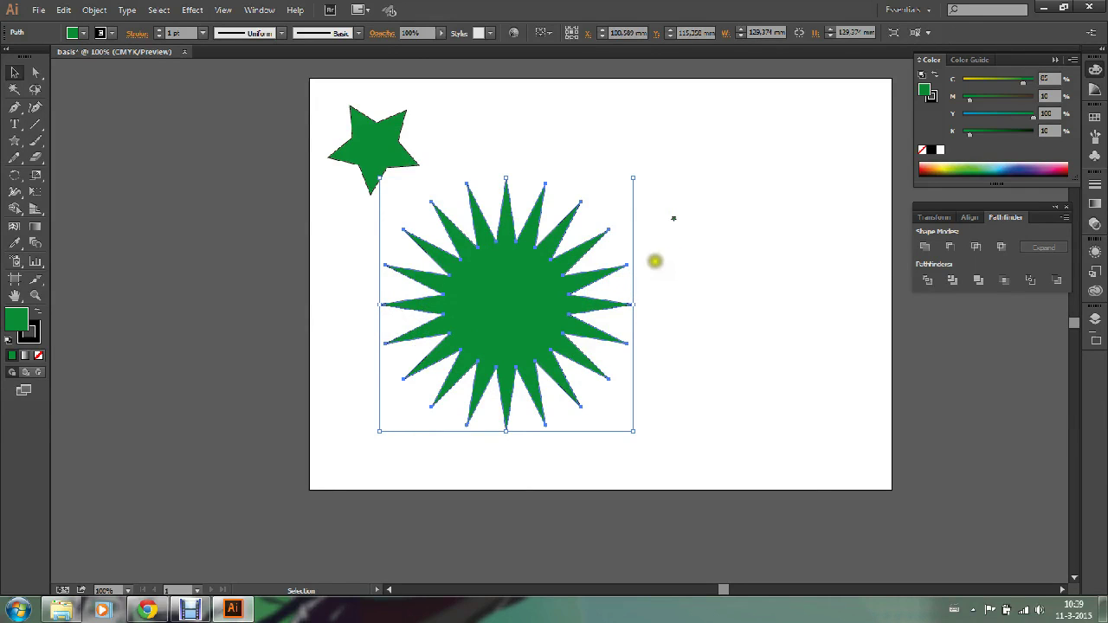
{"action": "left_click_drag", "start_coordinate": [632, 177], "coordinate": [843, 173]}
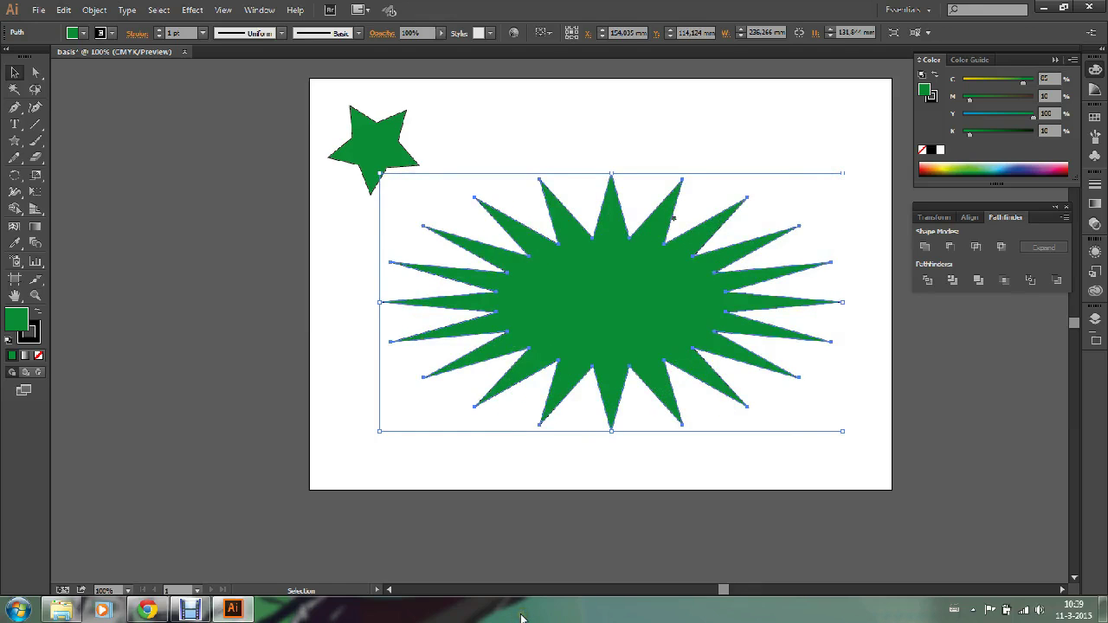
{"action": "key", "text": "ctrl+z"}
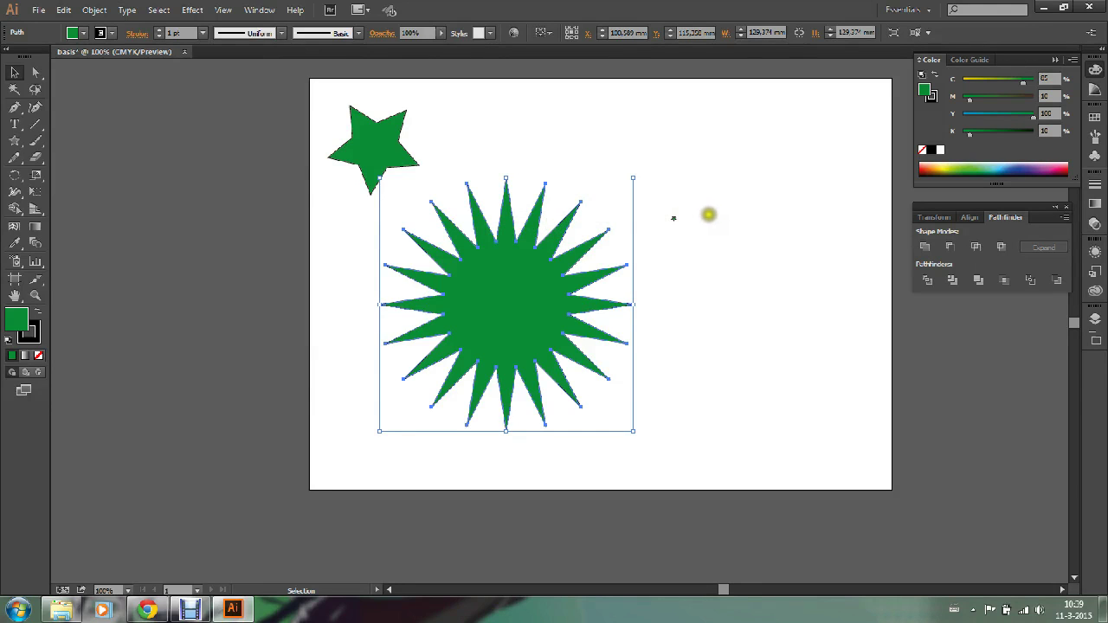
Step: Undo the star edits, then marquee-select the remaining circle and text object and delete them
{"action": "key", "text": "ctrl+z"}
{"action": "key", "text": "ctrl+z"}
{"action": "key", "text": "ctrl+z"}
{"action": "key", "text": "ctrl+z"}
{"action": "key", "text": "ctrl+z"}
{"action": "key", "text": "ctrl+z"}
{"action": "key", "text": "ctrl+z"}
{"action": "key", "text": "ctrl+z"}
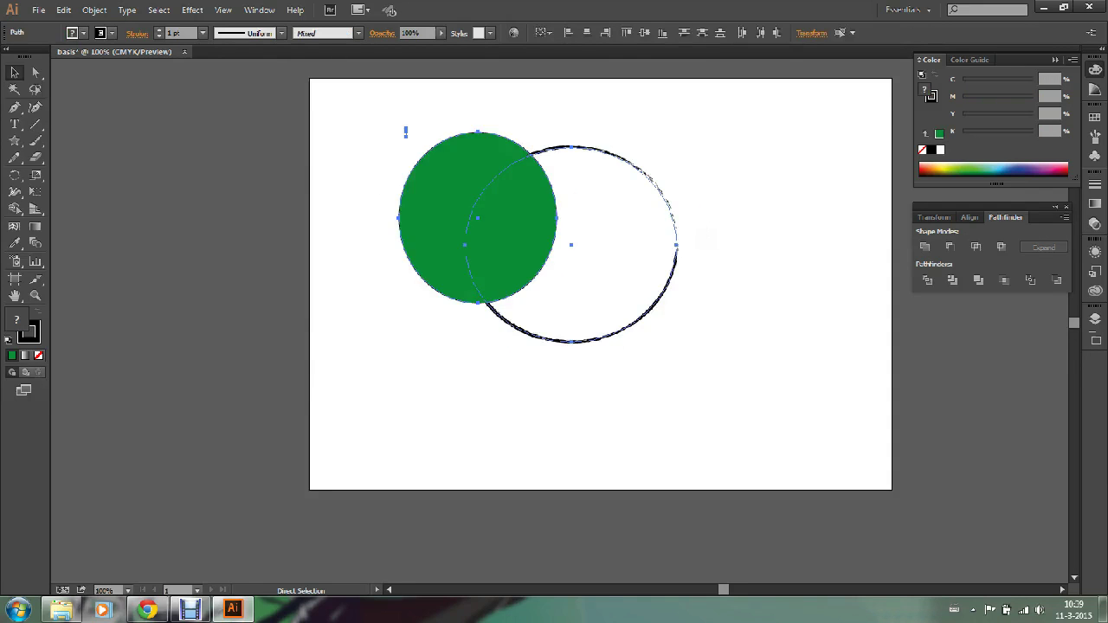
{"action": "key", "text": "ctrl+z"}
{"action": "key", "text": "ctrl+z"}
{"action": "key", "text": "ctrl+z"}
{"action": "key", "text": "ctrl+z"}
{"action": "key", "text": "ctrl+z"}
{"action": "key", "text": "ctrl+z"}
{"action": "key", "text": "v"}
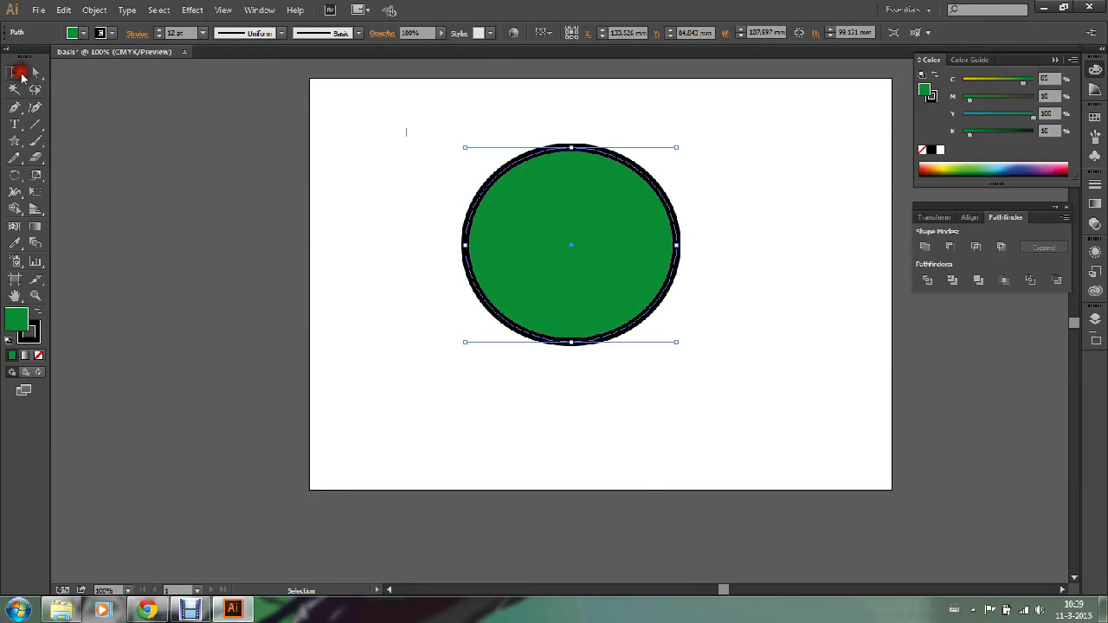
{"action": "left_click_drag", "start_coordinate": [396, 113], "coordinate": [854, 352]}
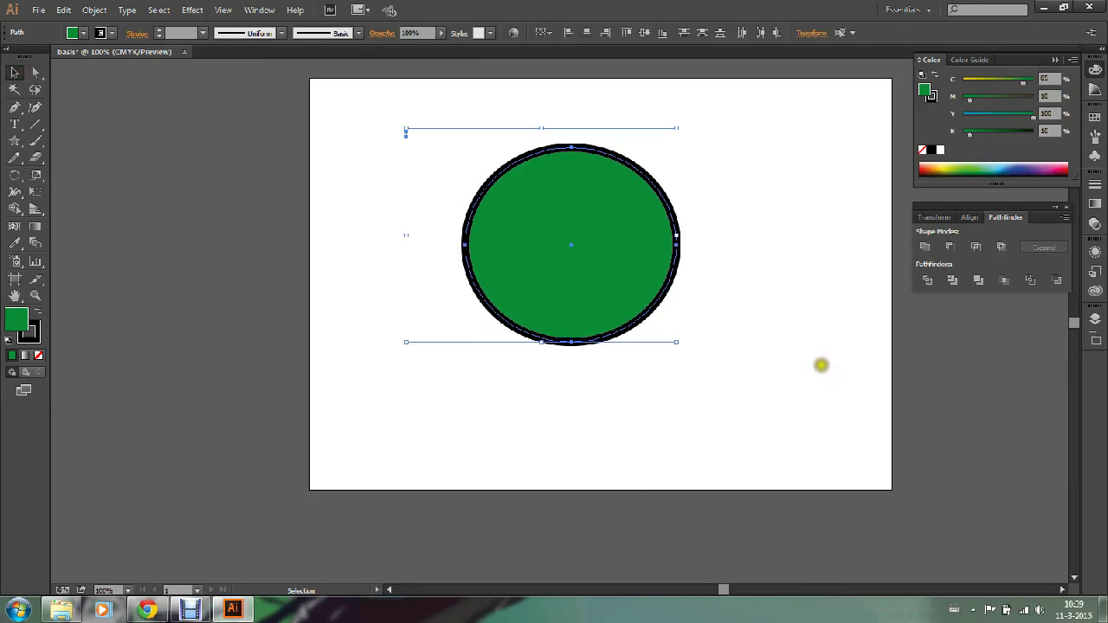
{"action": "key", "text": "Delete"}
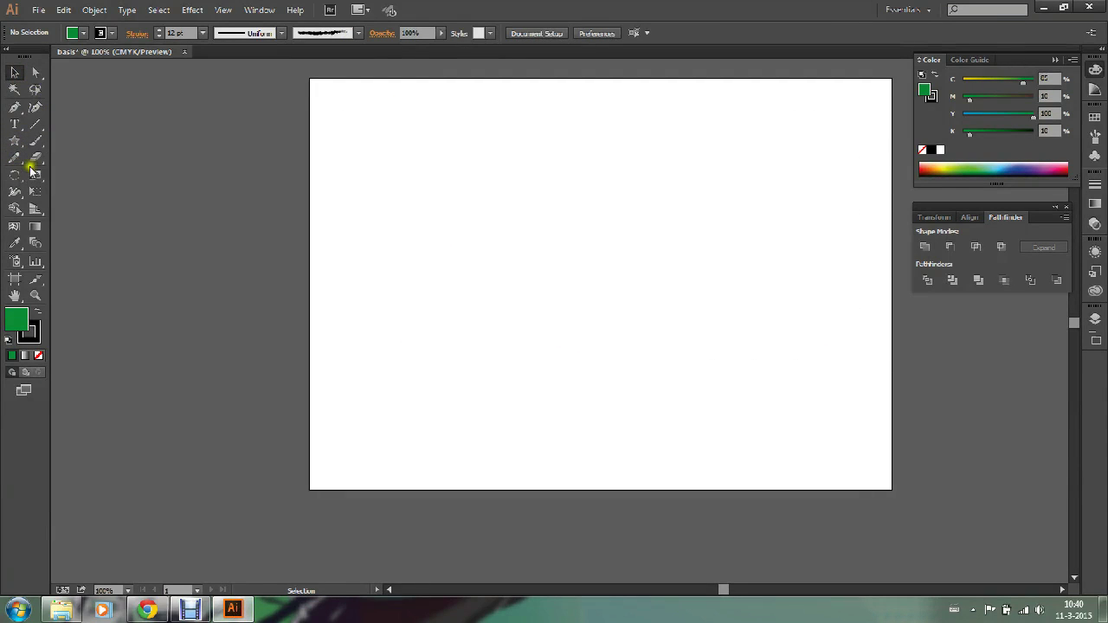
Step: Draw a green circle about 103.72 mm wide with the Ellipse tool
{"action": "left_click", "coordinate": [15, 143]}
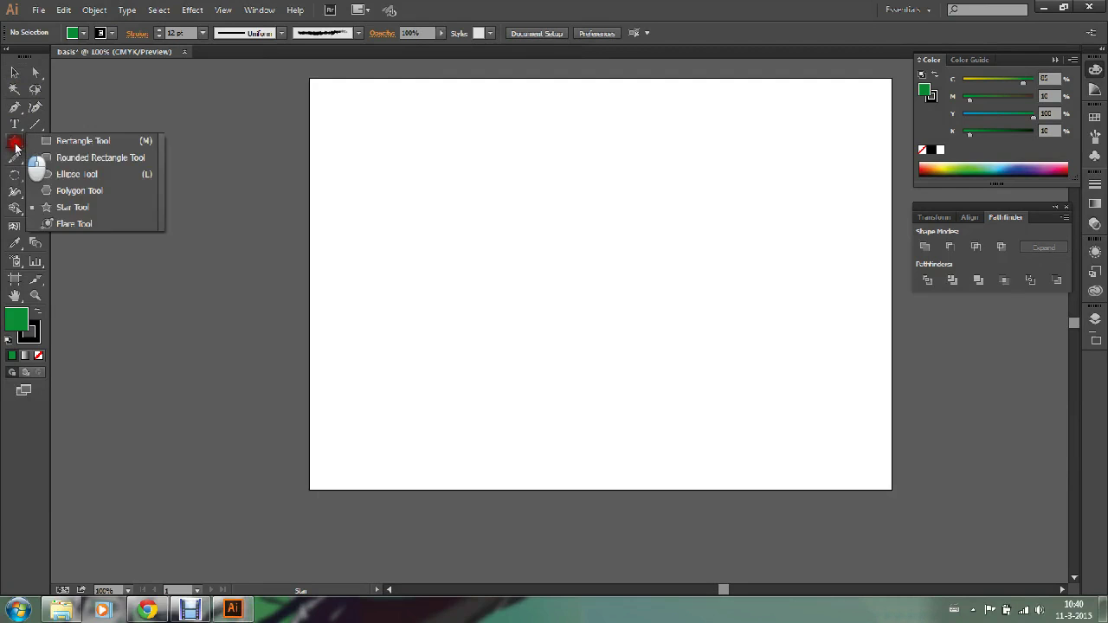
{"action": "left_click_drag", "start_coordinate": [14, 144], "coordinate": [73, 175]}
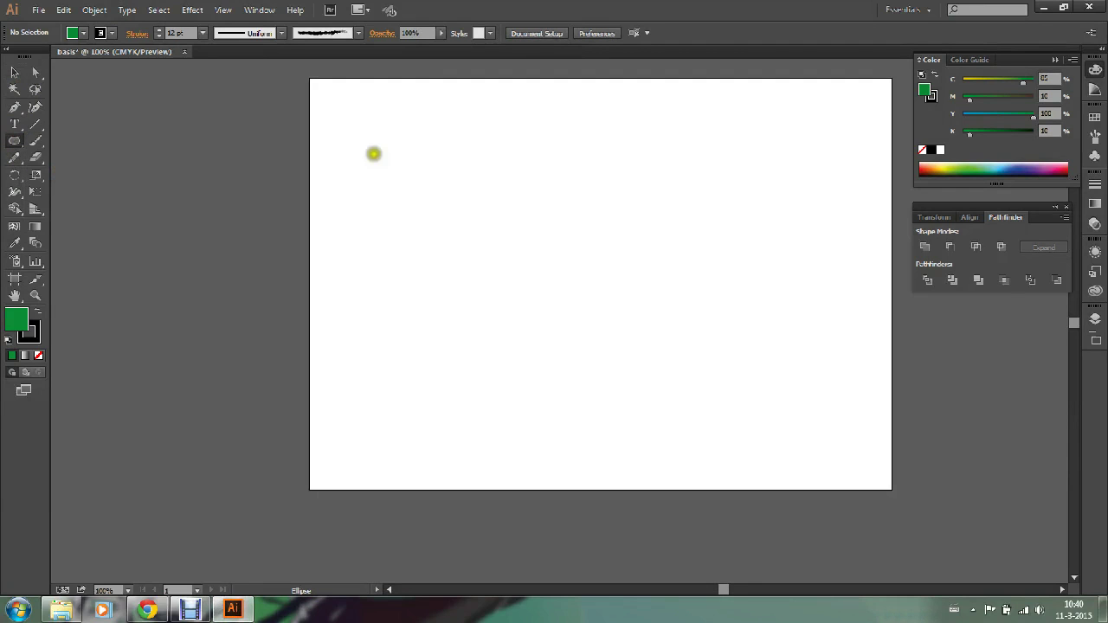
{"action": "left_click_drag", "start_coordinate": [405, 170], "coordinate": [609, 336]}
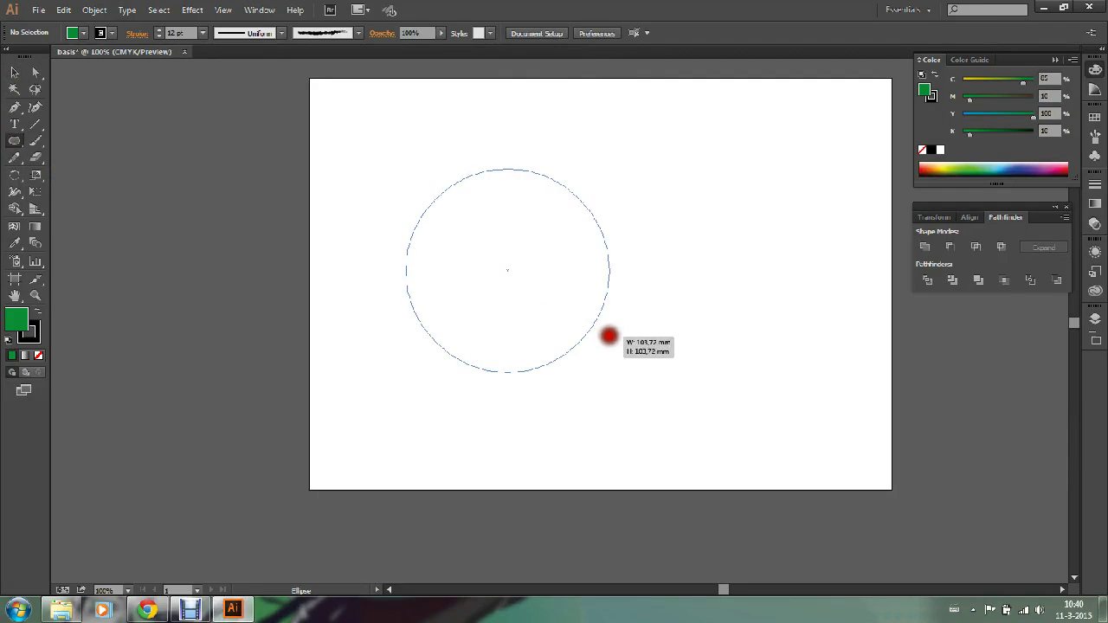
{"action": "left_click_drag", "start_coordinate": [609, 336], "coordinate": [601, 329]}
Step: Reduce the circle's stroke weight to 1 pt
{"action": "left_click", "coordinate": [12, 72]}
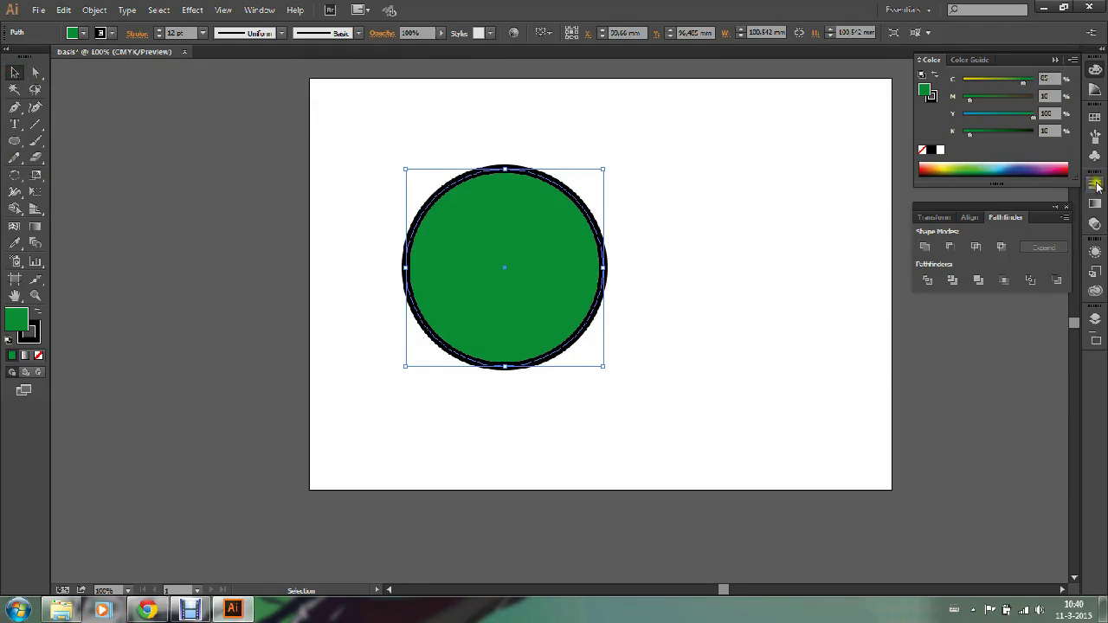
{"action": "left_click", "coordinate": [1095, 184]}
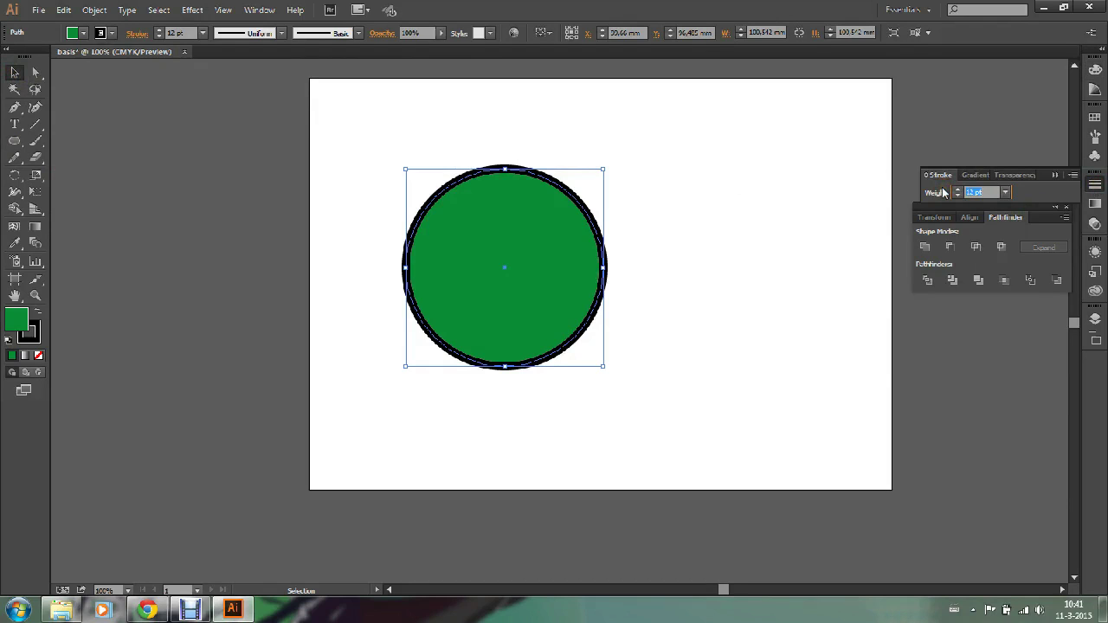
{"action": "type", "text": "1"}
{"action": "key", "text": "Return"}
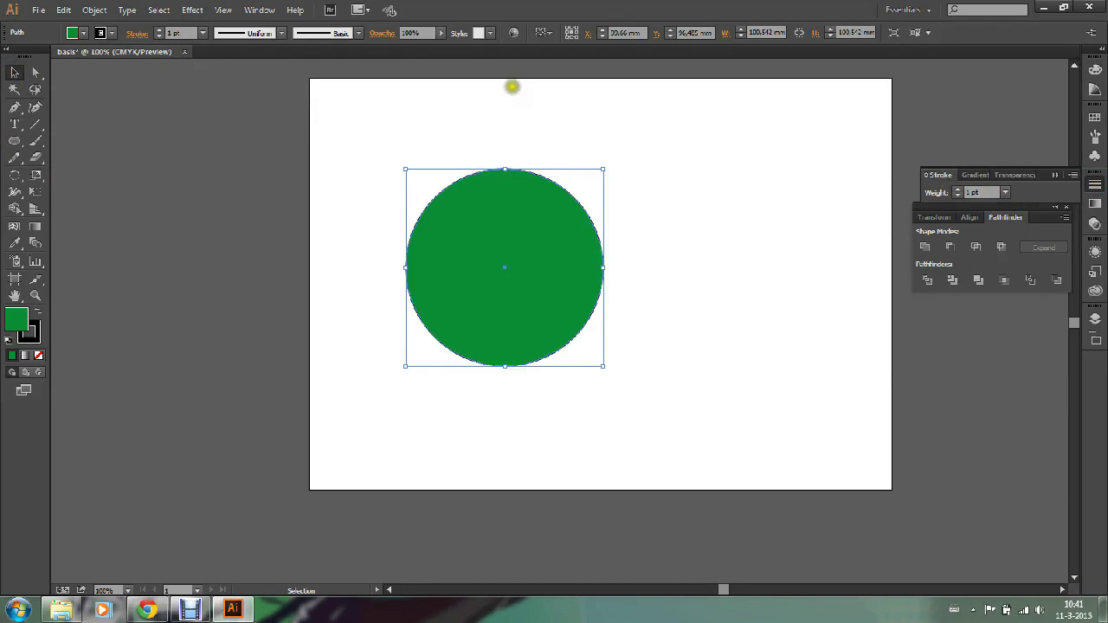
Step: Draw a second, smaller green circle (about 80.3 mm) and move it onto the big circle's centre
{"action": "left_click", "coordinate": [183, 141]}
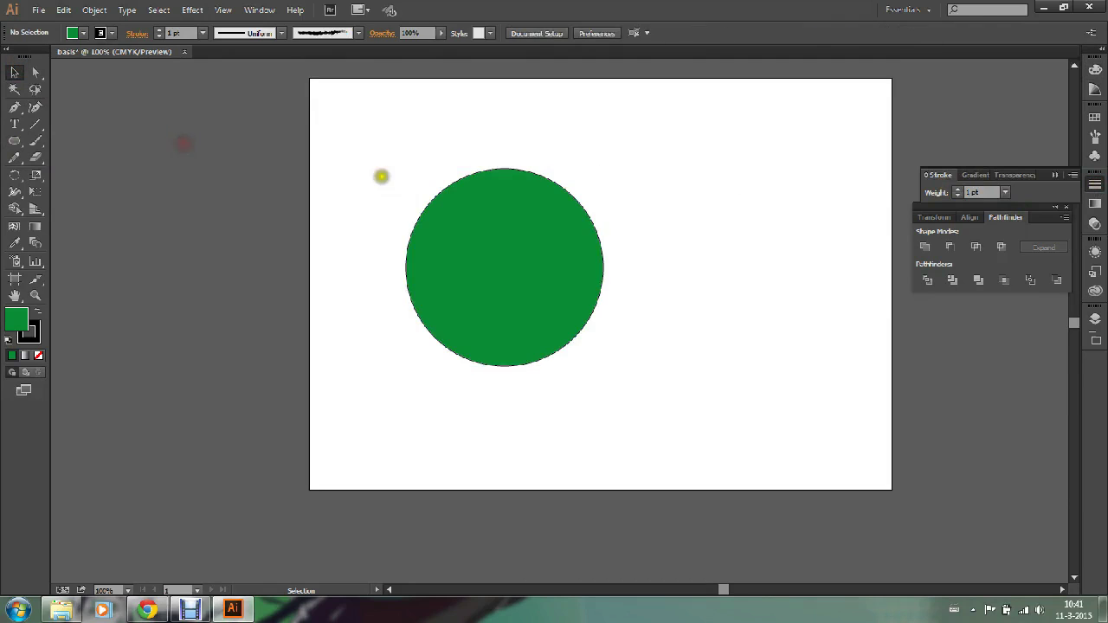
{"action": "left_click", "coordinate": [14, 140]}
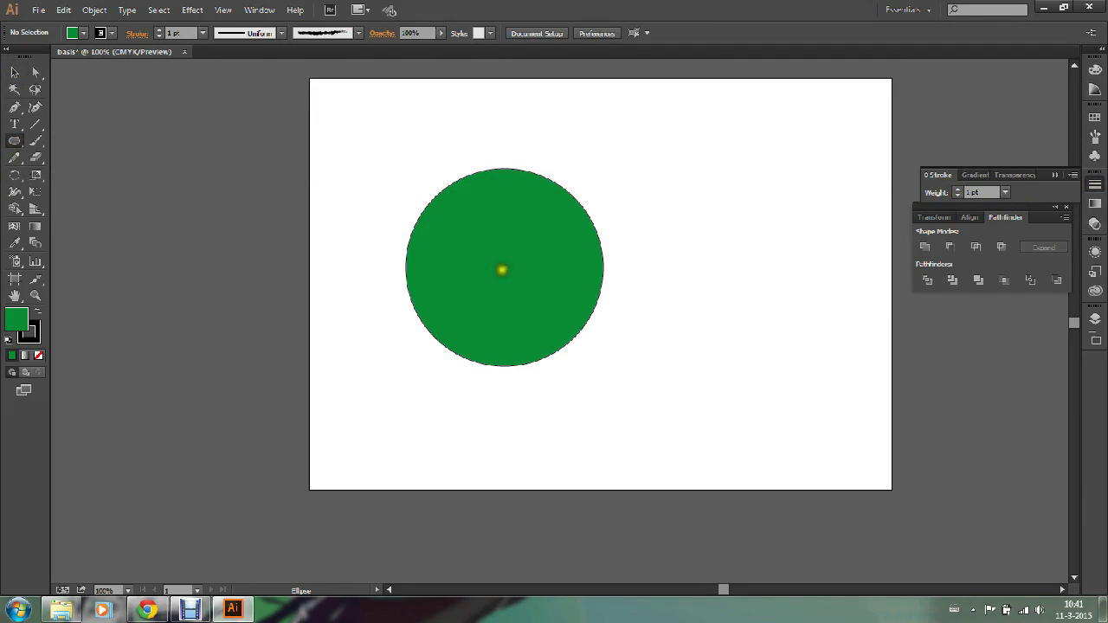
{"action": "left_click_drag", "start_coordinate": [502, 267], "coordinate": [660, 360]}
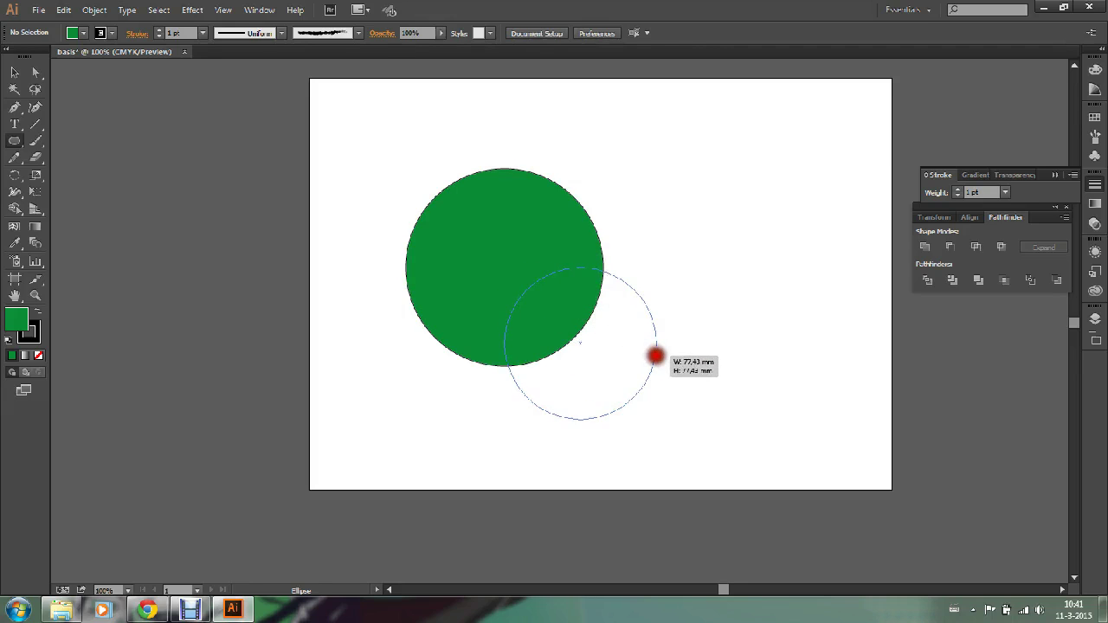
{"action": "left_click", "coordinate": [14, 73]}
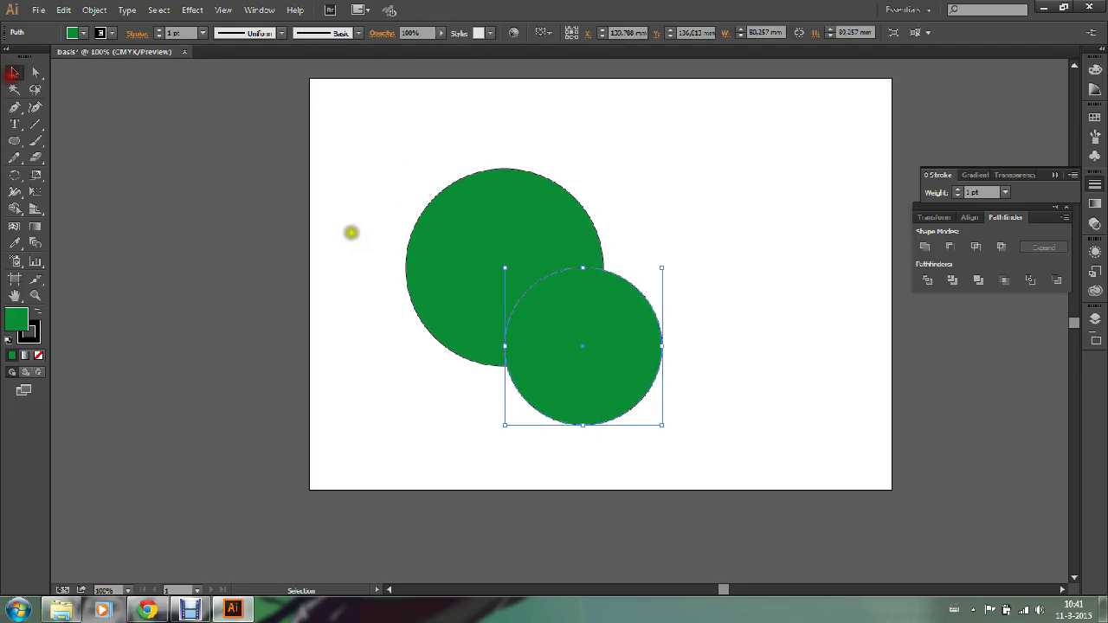
{"action": "left_click_drag", "start_coordinate": [580, 348], "coordinate": [502, 269]}
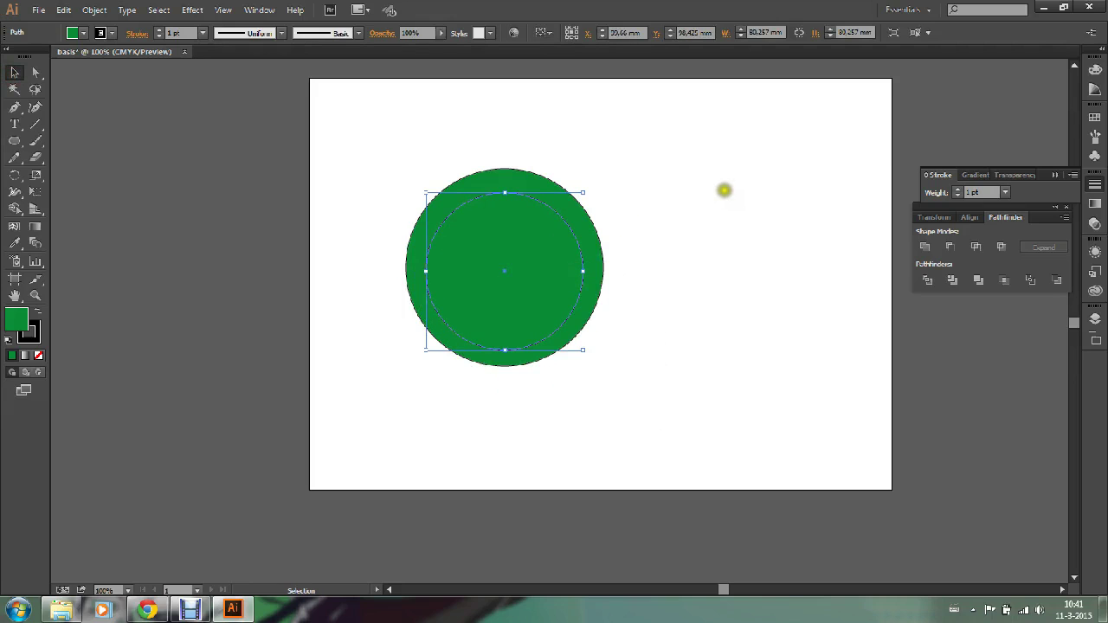
{"action": "left_click", "coordinate": [725, 188]}
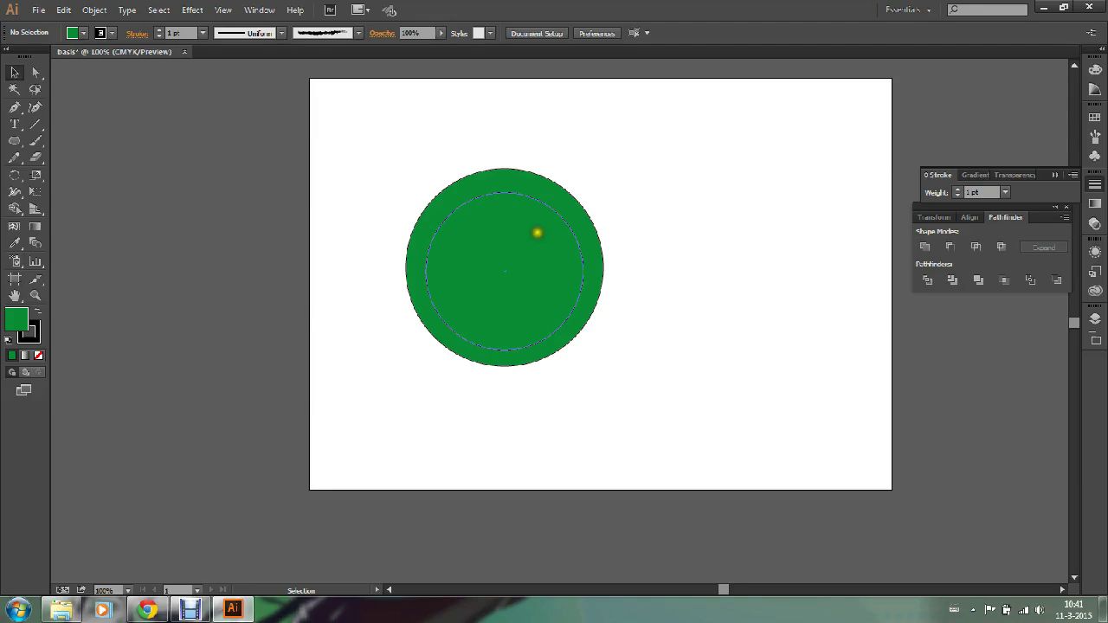
Step: Fill the inner circle with white from the Swatches panel
{"action": "left_click", "coordinate": [477, 253]}
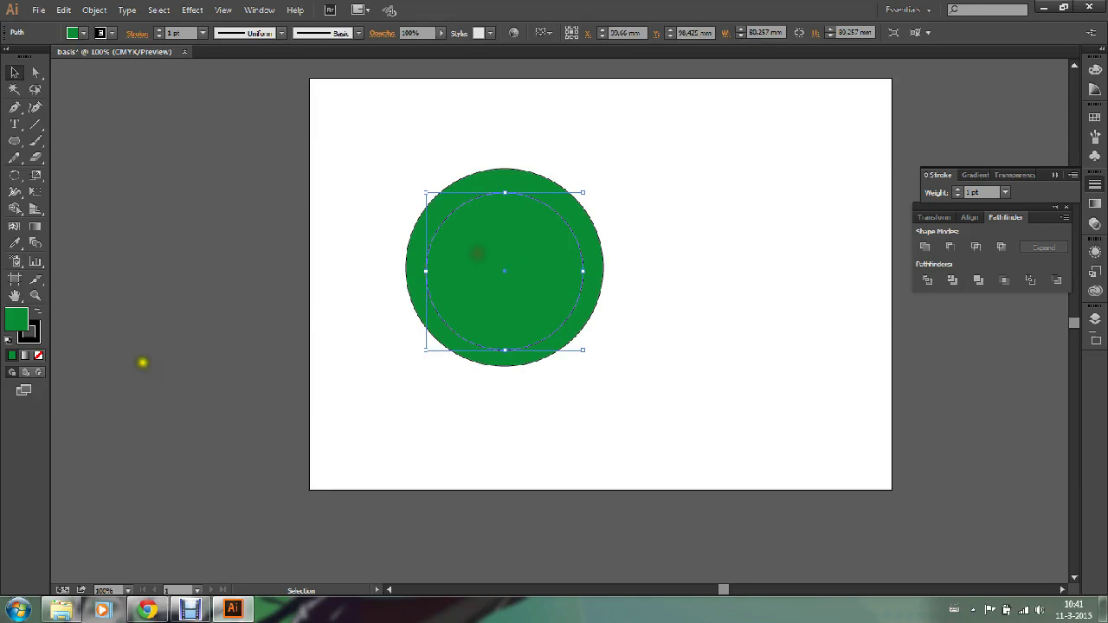
{"action": "left_click", "coordinate": [1095, 117]}
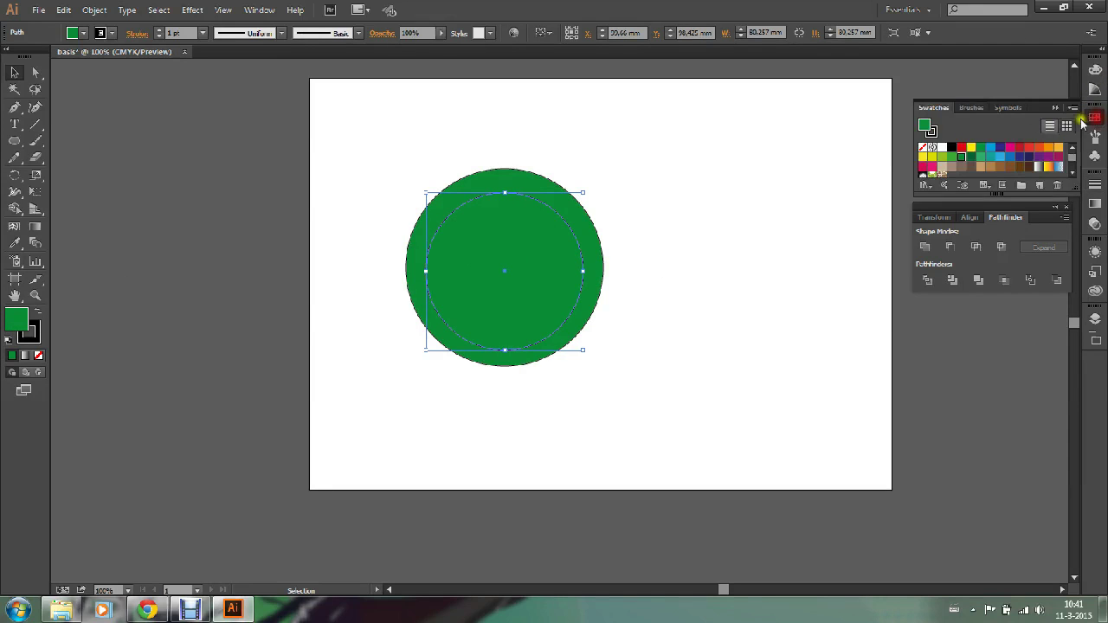
{"action": "left_click", "coordinate": [942, 147]}
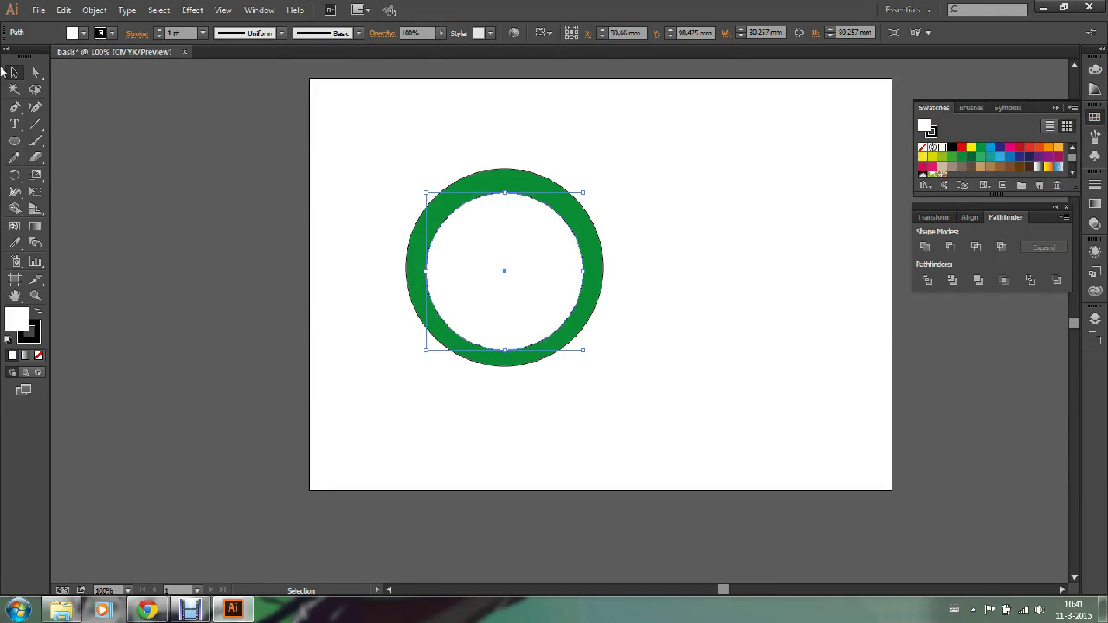
{"action": "left_click", "coordinate": [152, 119]}
Step: Copy both circles and paste a duplicate ring, moving it up and to the right
{"action": "left_click_drag", "start_coordinate": [384, 148], "coordinate": [681, 408]}
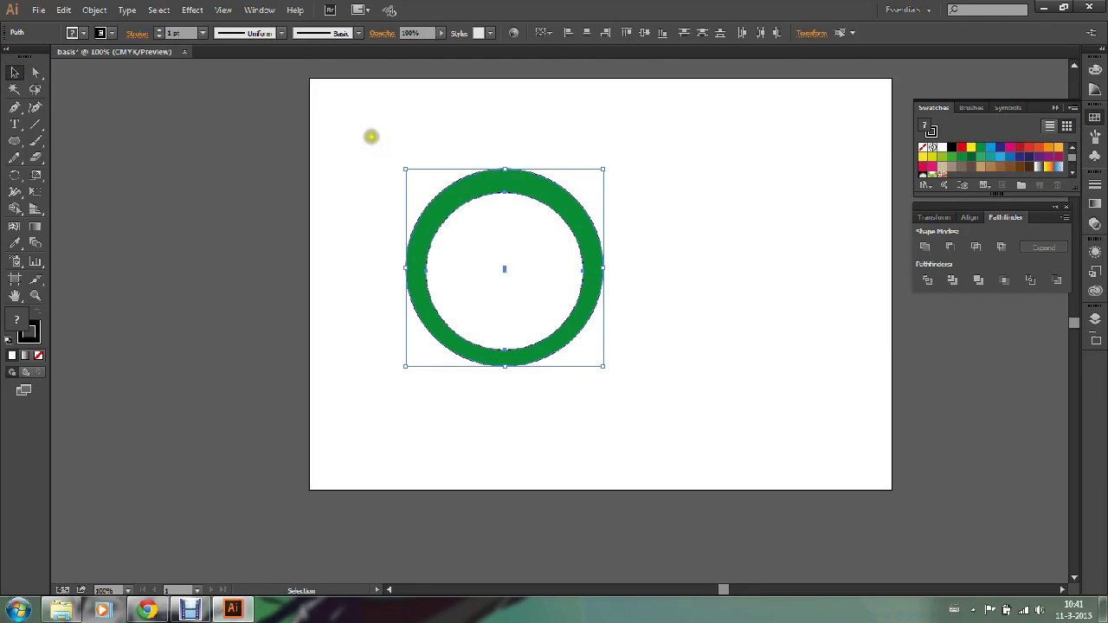
{"action": "key", "text": "a"}
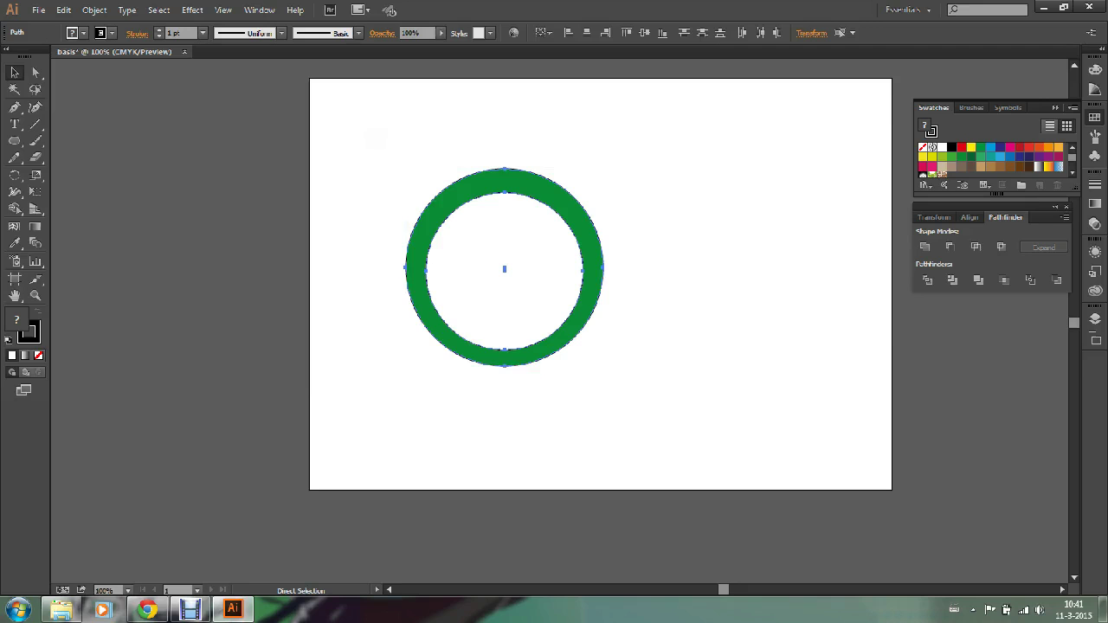
{"action": "key", "text": "ctrl+c"}
{"action": "key", "text": "ctrl+v"}
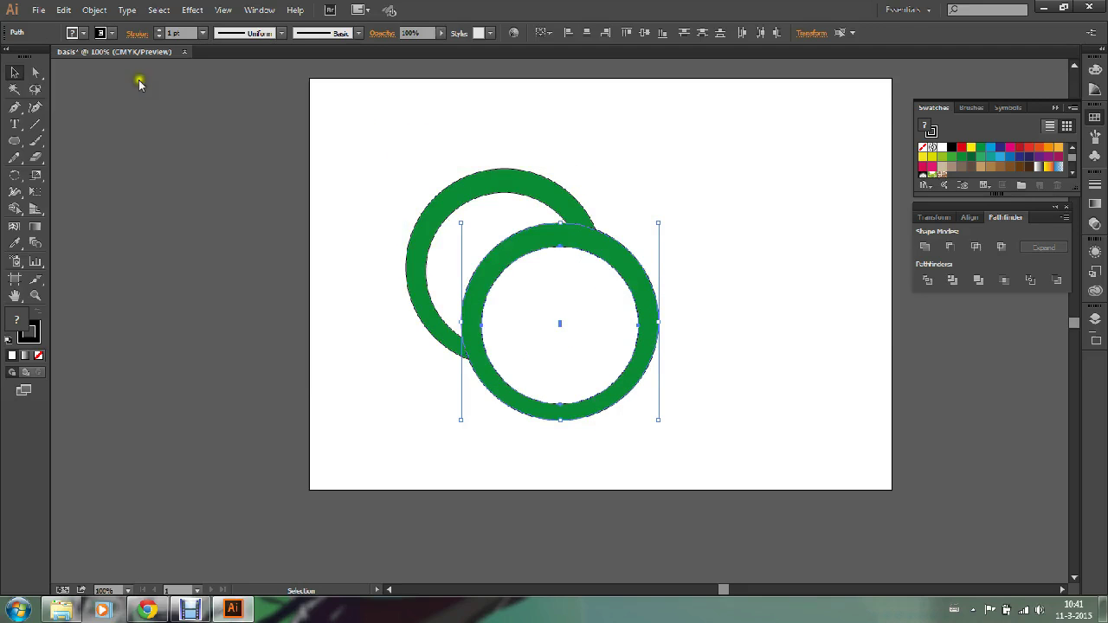
{"action": "mouse_move", "coordinate": [551, 307]}
{"action": "left_mouse_down"}
{"action": "mouse_move", "coordinate": [650, 250]}
{"action": "mouse_move", "coordinate": [624, 272]}
{"action": "left_mouse_up"}
{"action": "left_click", "coordinate": [819, 208]}
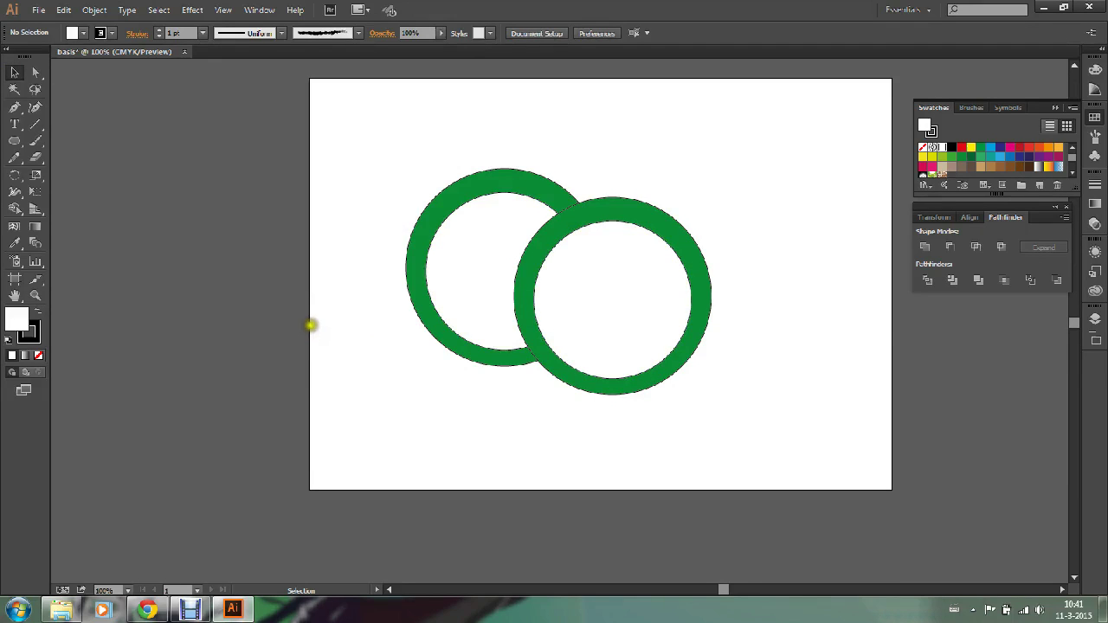
Step: Delete the duplicate ring and select the whole remaining ring
{"action": "left_click", "coordinate": [409, 258]}
{"action": "left_click", "coordinate": [426, 147]}
{"action": "left_click", "coordinate": [686, 305]}
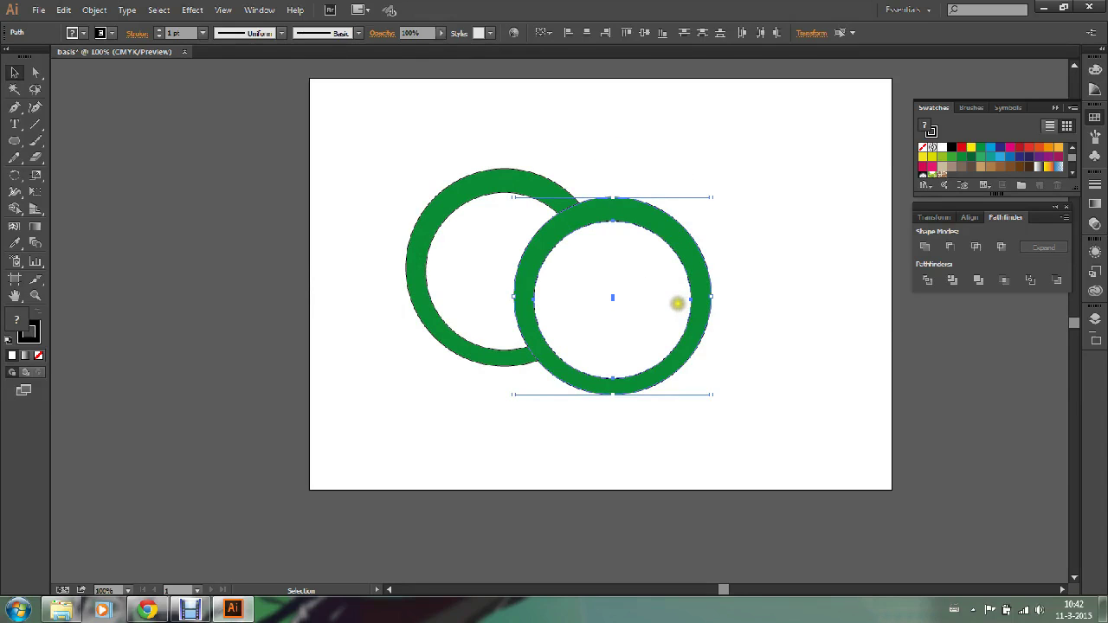
{"action": "key", "text": "Delete"}
{"action": "left_click_drag", "start_coordinate": [340, 148], "coordinate": [688, 425]}
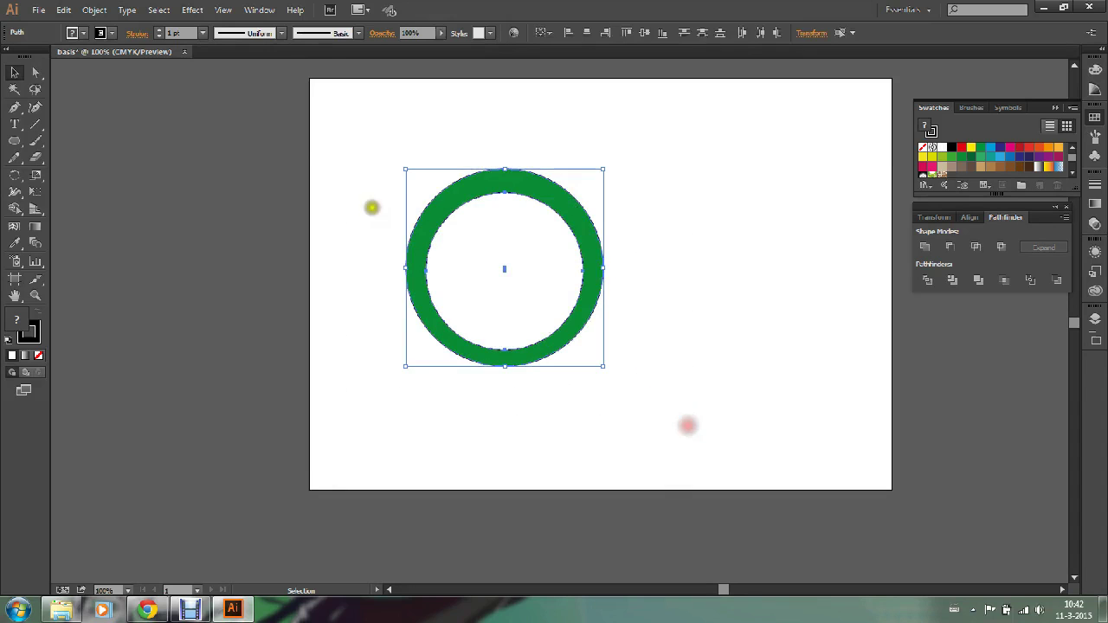
{"action": "left_click", "coordinate": [257, 9]}
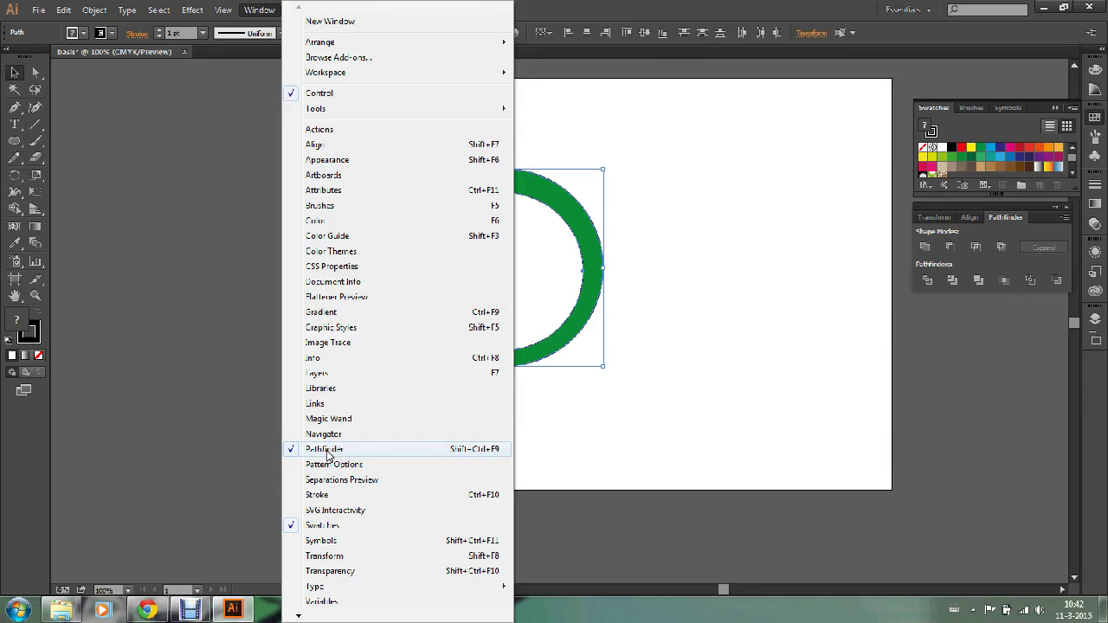
Step: Bring the Pathfinder panel back into view from the Window menu
{"action": "left_click", "coordinate": [327, 449]}
{"action": "left_click", "coordinate": [260, 10]}
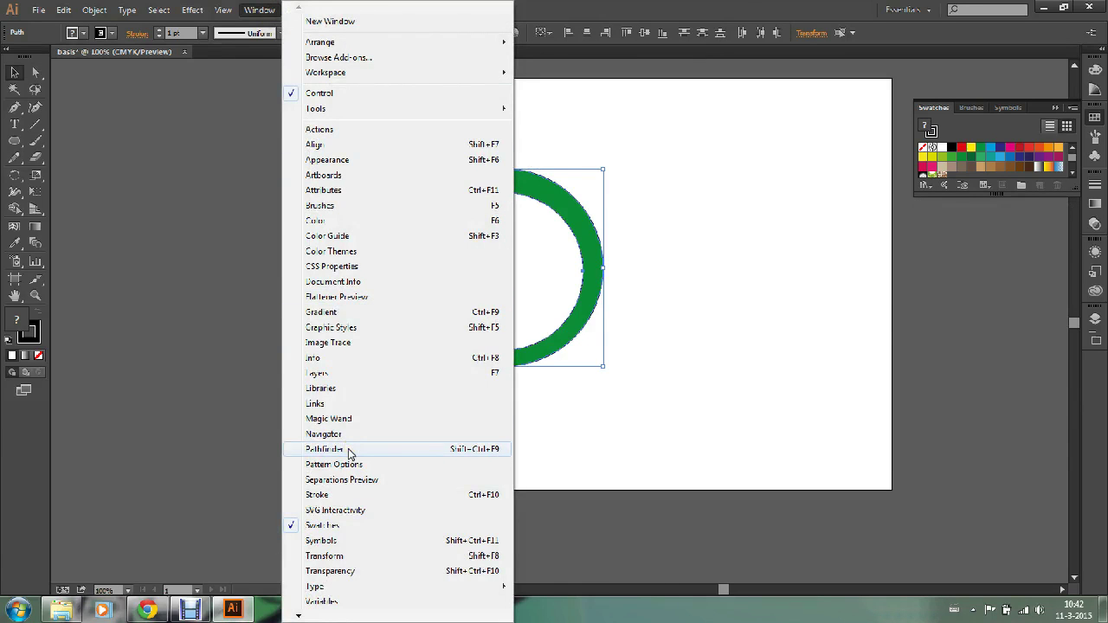
{"action": "left_click", "coordinate": [321, 451]}
{"action": "left_click", "coordinate": [324, 449]}
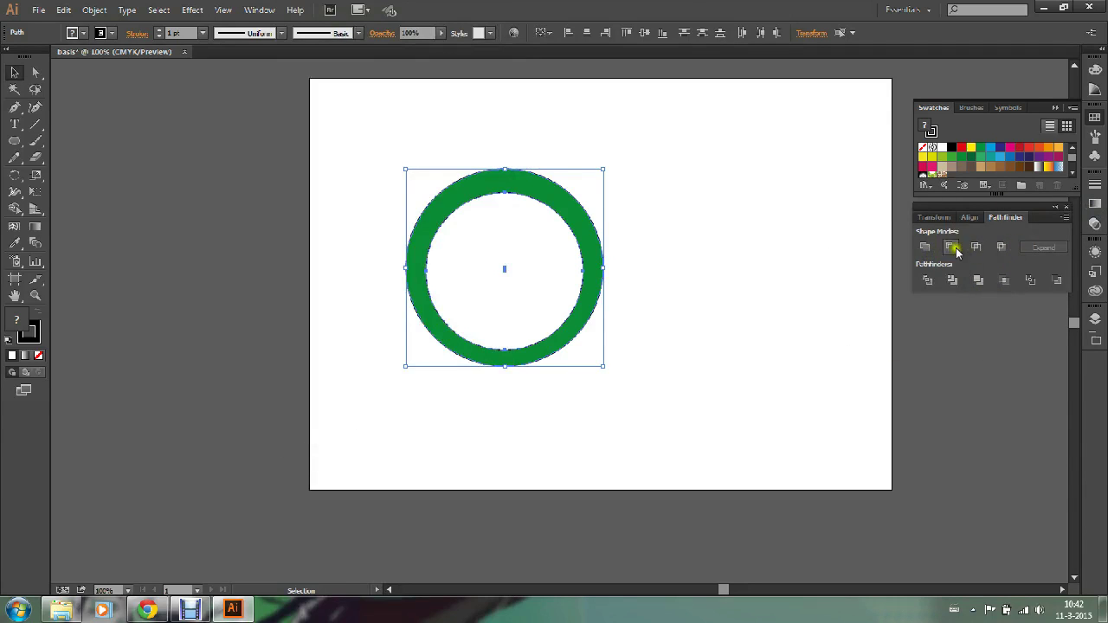
Step: Apply Pathfinder Exclude to both circles to form a compound ring, then reselect it
{"action": "left_click", "coordinate": [1002, 249]}
{"action": "left_click", "coordinate": [1002, 249]}
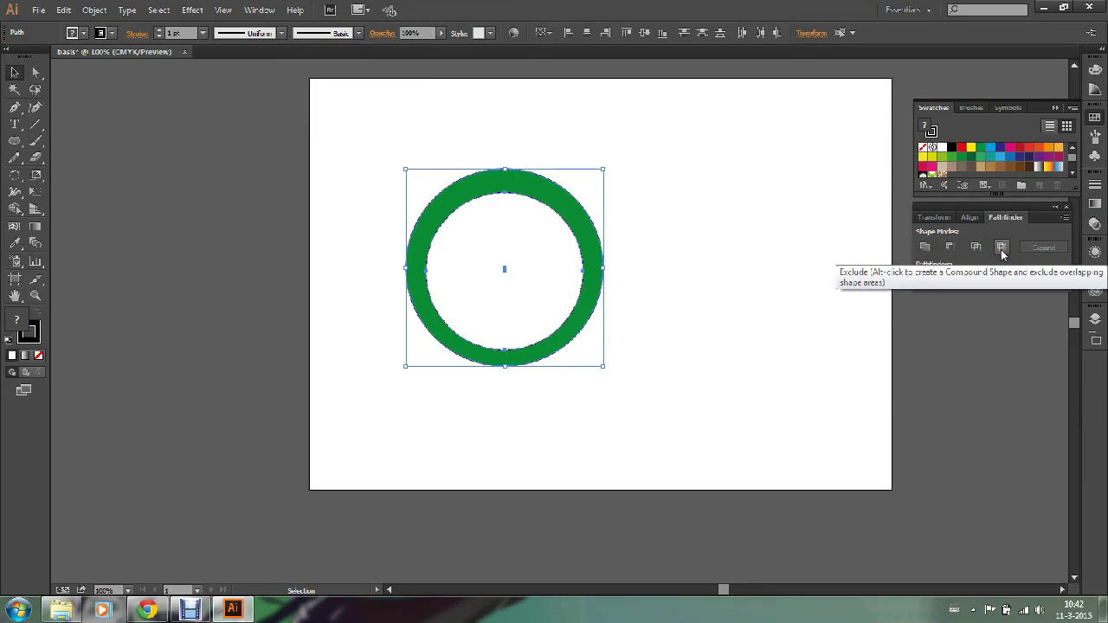
{"action": "left_click", "coordinate": [1001, 249]}
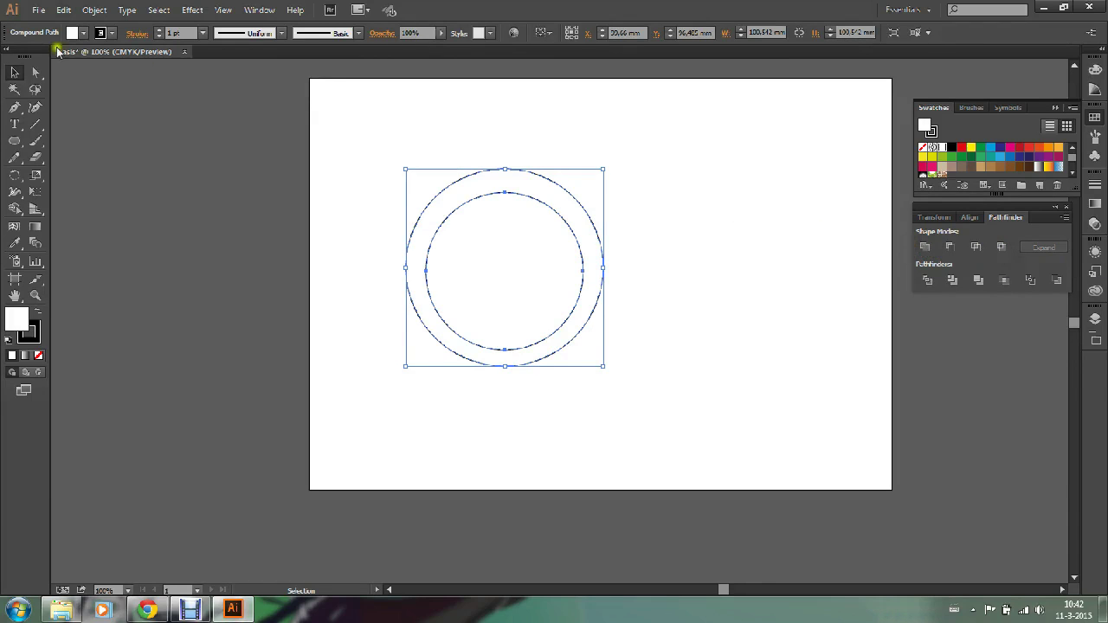
{"action": "left_click", "coordinate": [380, 120]}
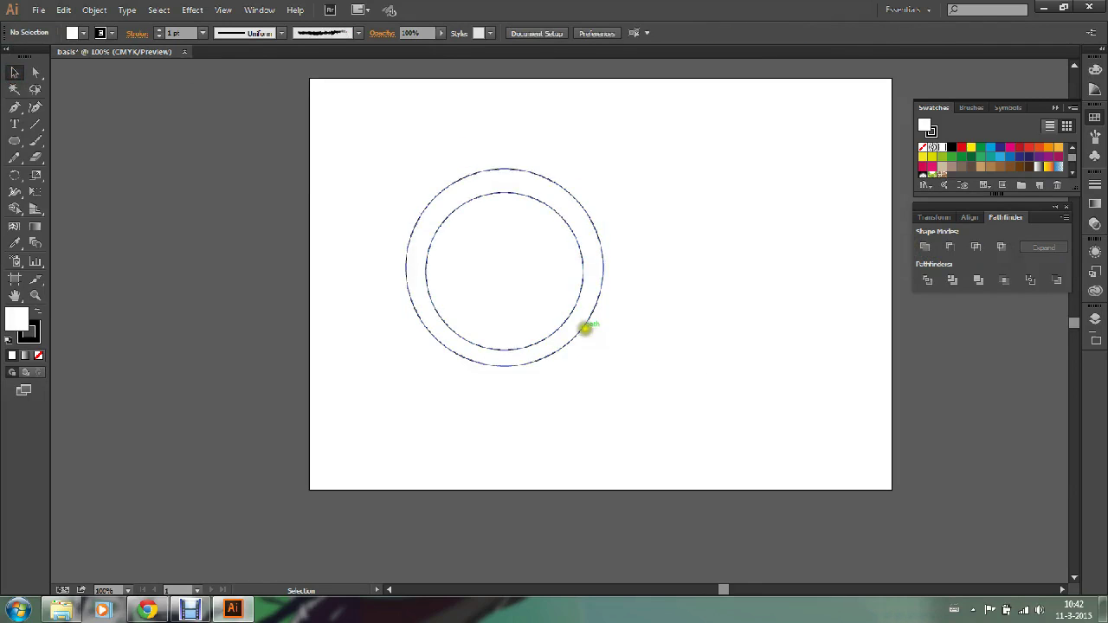
{"action": "left_click", "coordinate": [450, 182]}
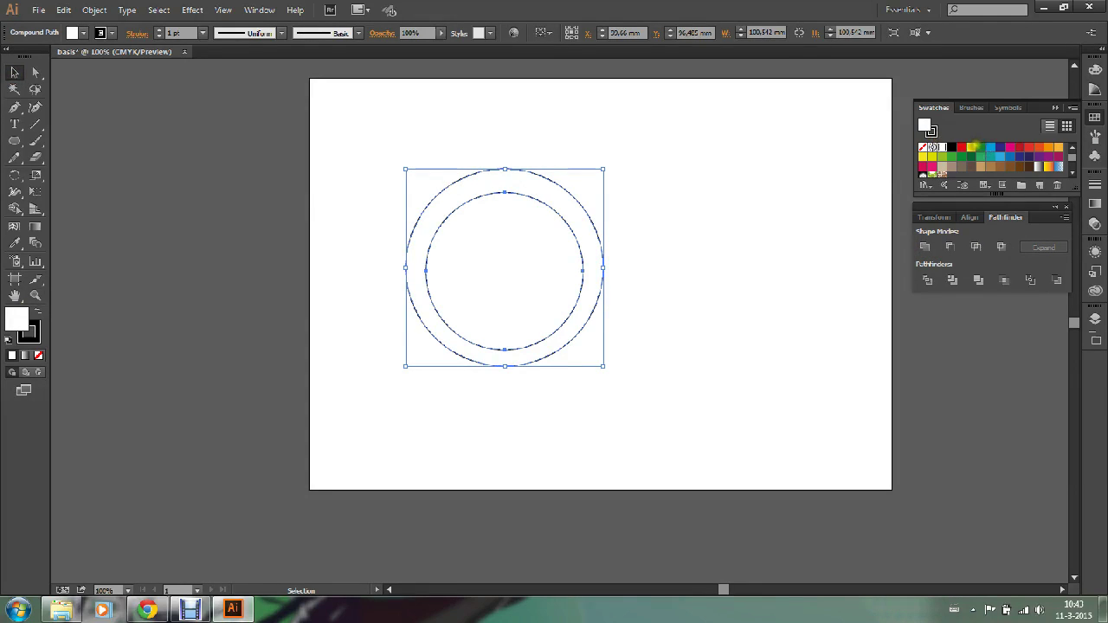
Step: Fill the ring green and paste a copy shifted right to interlock with it
{"action": "left_click", "coordinate": [975, 147]}
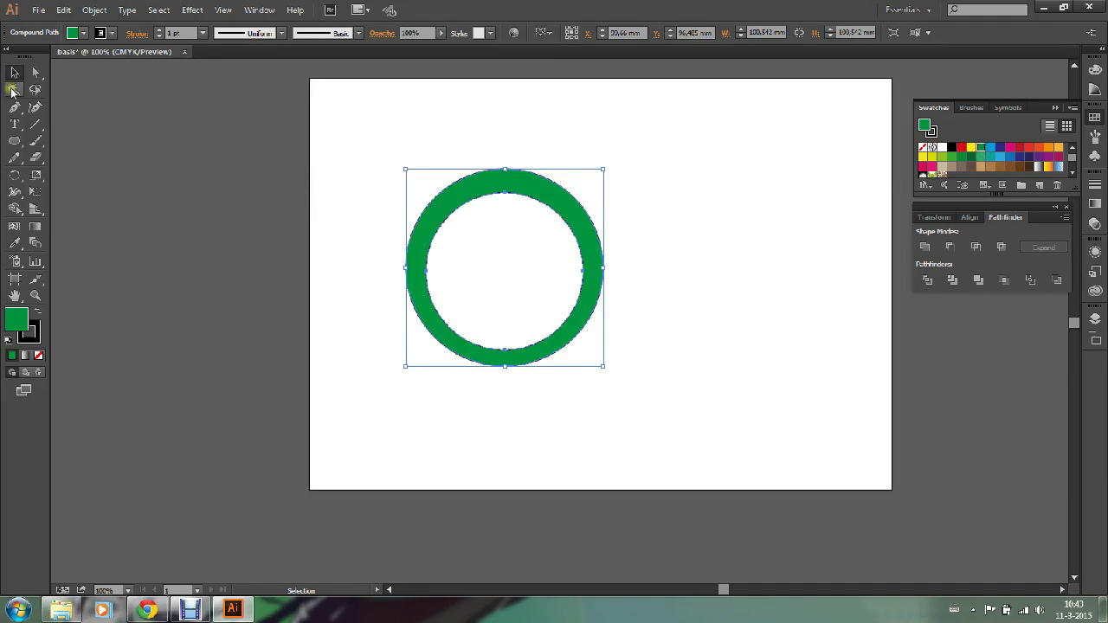
{"action": "left_click", "coordinate": [338, 114]}
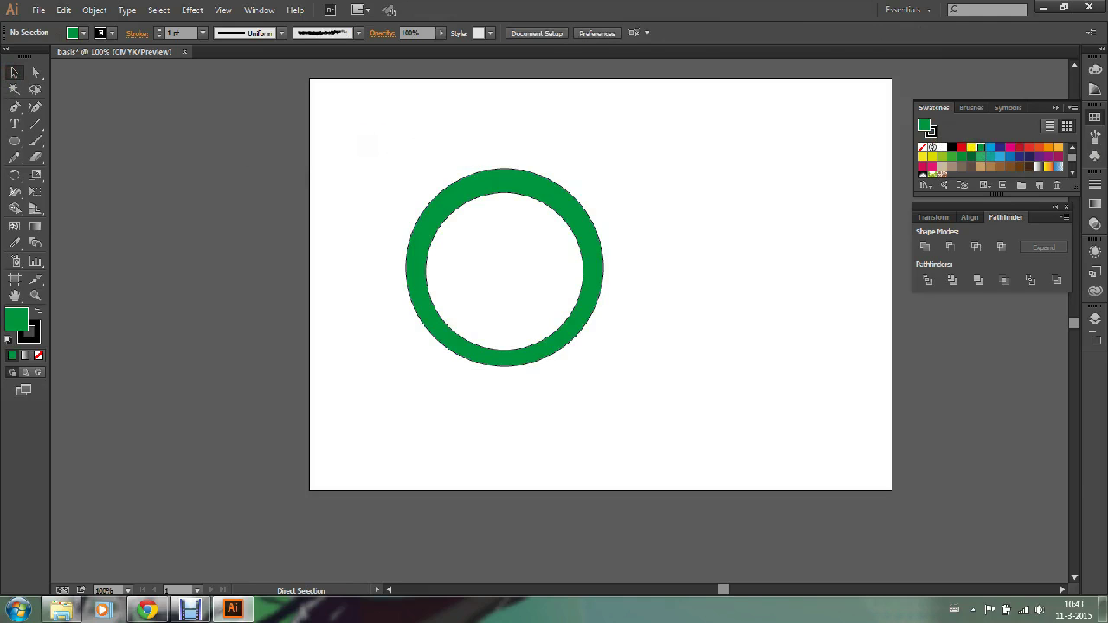
{"action": "key", "text": "ctrl+a"}
{"action": "key", "text": "a"}
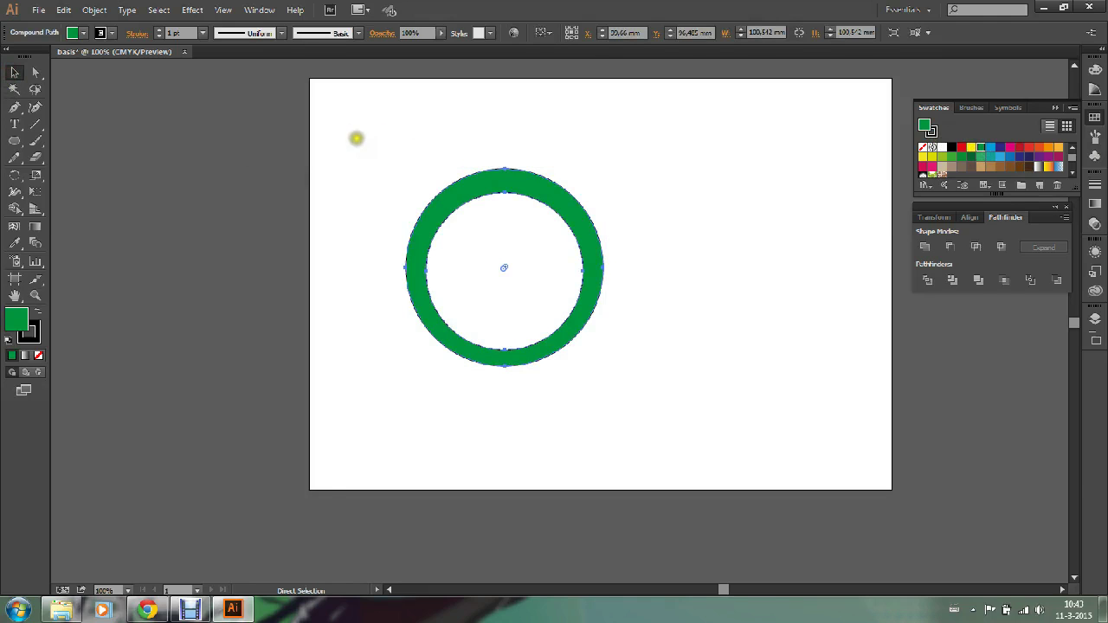
{"action": "key", "text": "ctrl+v"}
{"action": "left_click_drag", "start_coordinate": [633, 284], "coordinate": [677, 281]}
{"action": "left_click", "coordinate": [794, 257]}
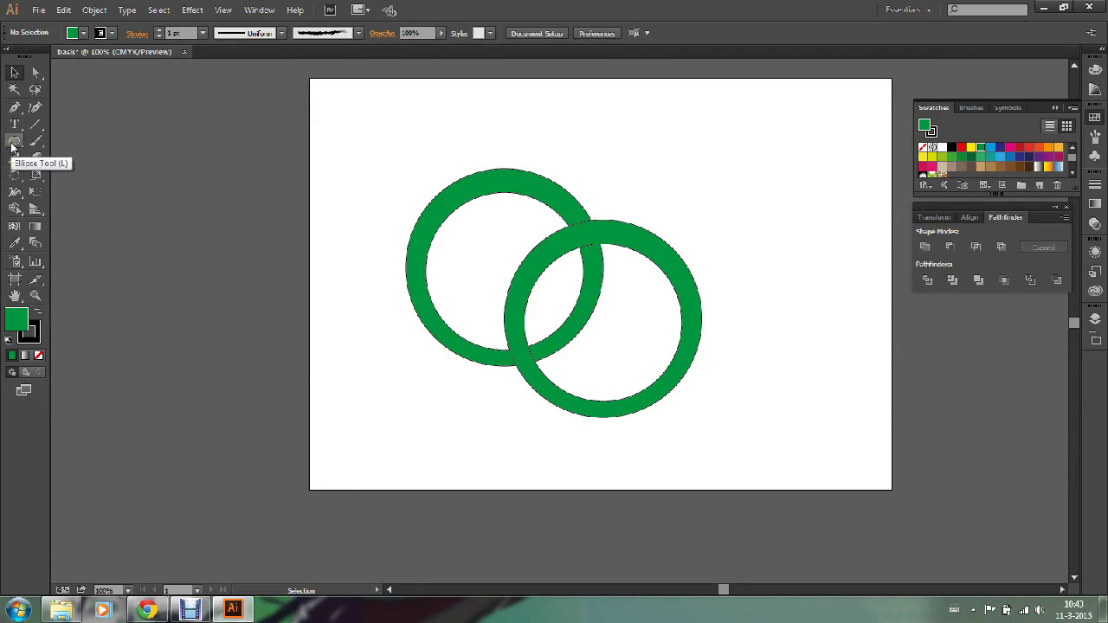
Step: Draw a green rectangle at upper right and place a copy offset below-right
{"action": "left_click_drag", "start_coordinate": [11, 147], "coordinate": [52, 141]}
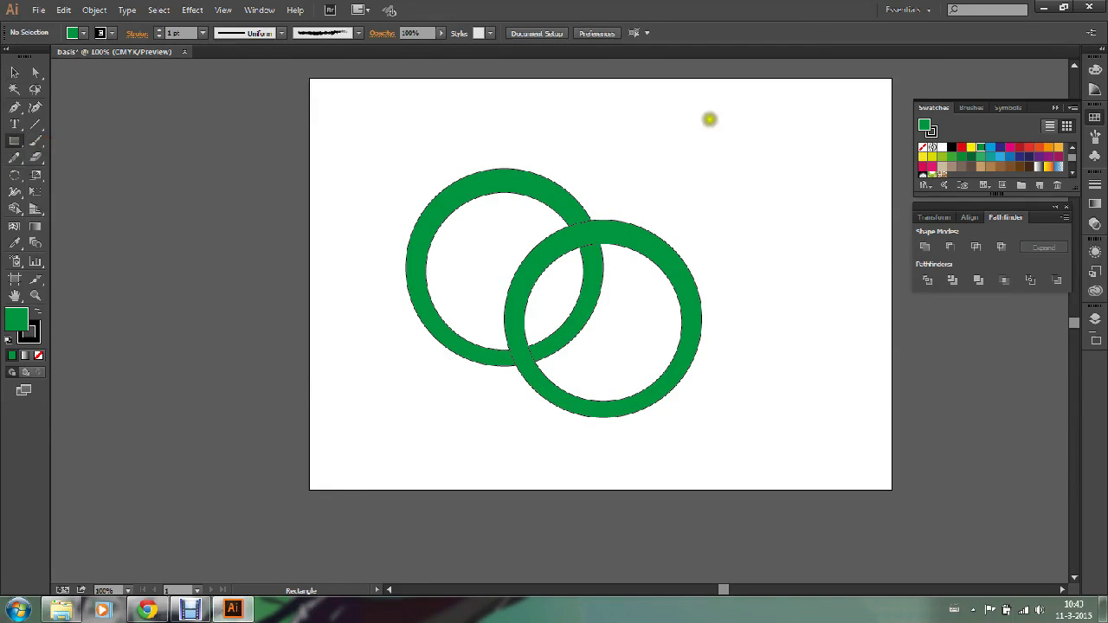
{"action": "left_click_drag", "start_coordinate": [694, 113], "coordinate": [826, 180]}
{"action": "left_click", "coordinate": [13, 74]}
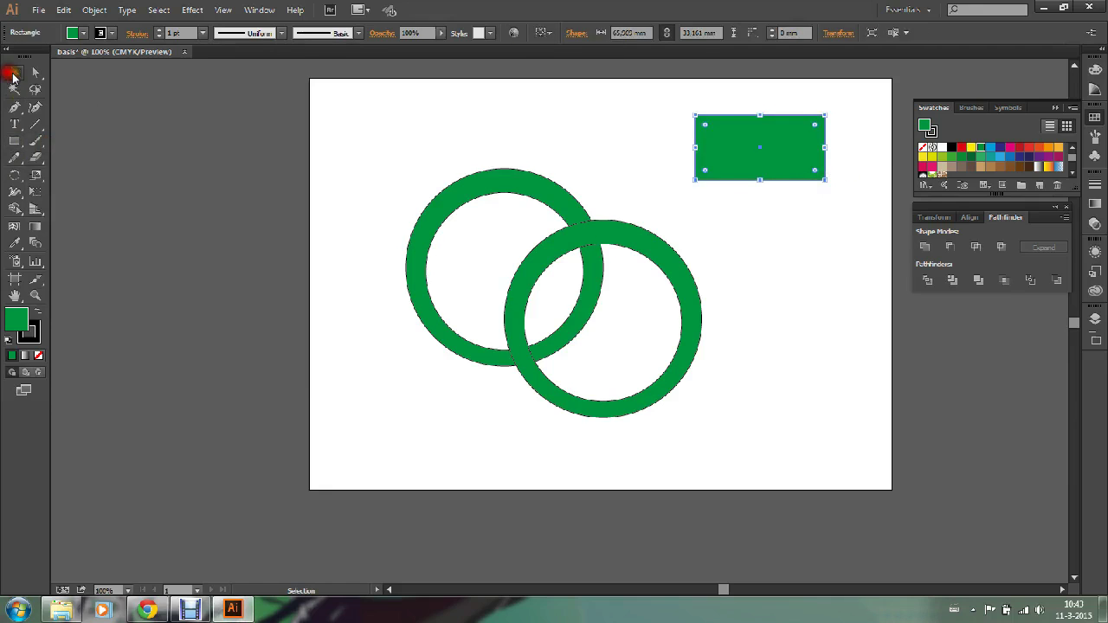
{"action": "left_click", "coordinate": [762, 155]}
{"action": "mouse_move", "coordinate": [751, 158]}
{"action": "left_mouse_down", "text": "alt"}
{"action": "mouse_move", "coordinate": [550, 332]}
{"action": "mouse_move", "coordinate": [811, 174]}
{"action": "mouse_move", "coordinate": [811, 185]}
{"action": "left_mouse_up", "text": "alt"}
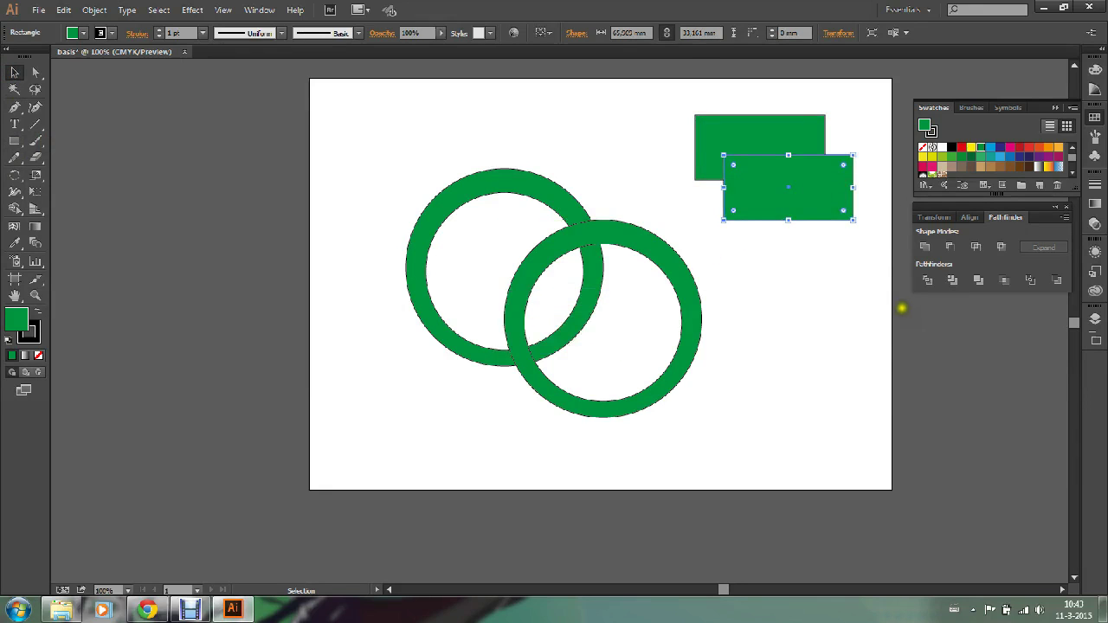
{"action": "left_click", "coordinate": [754, 280]}
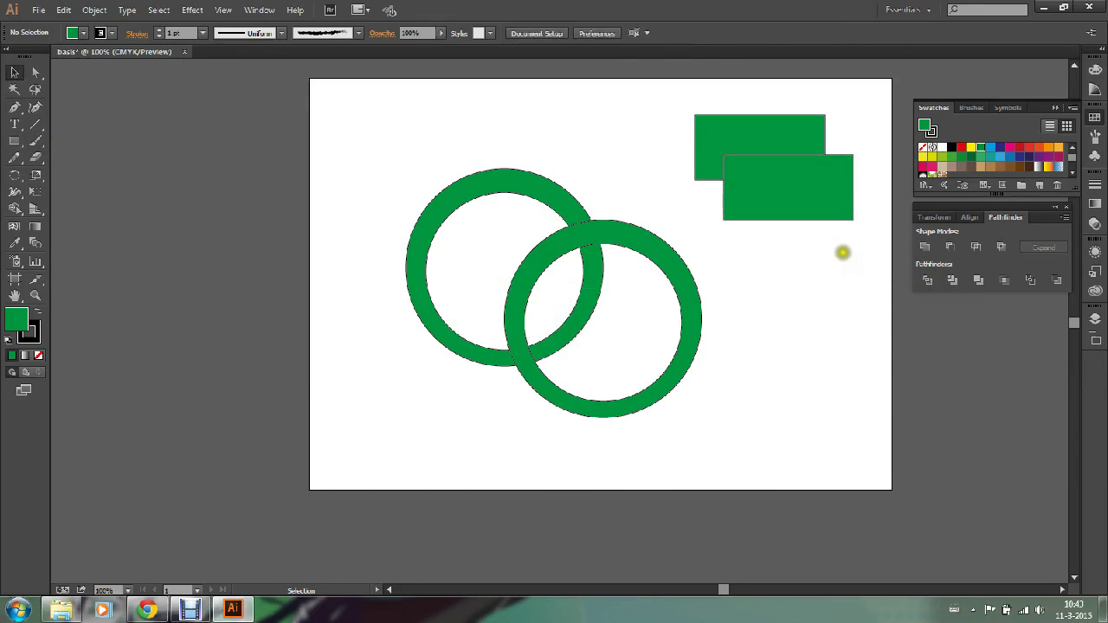
Step: Unite both green rectangles into one shape with Pathfinder and move it down
{"action": "left_click_drag", "start_coordinate": [661, 104], "coordinate": [872, 228]}
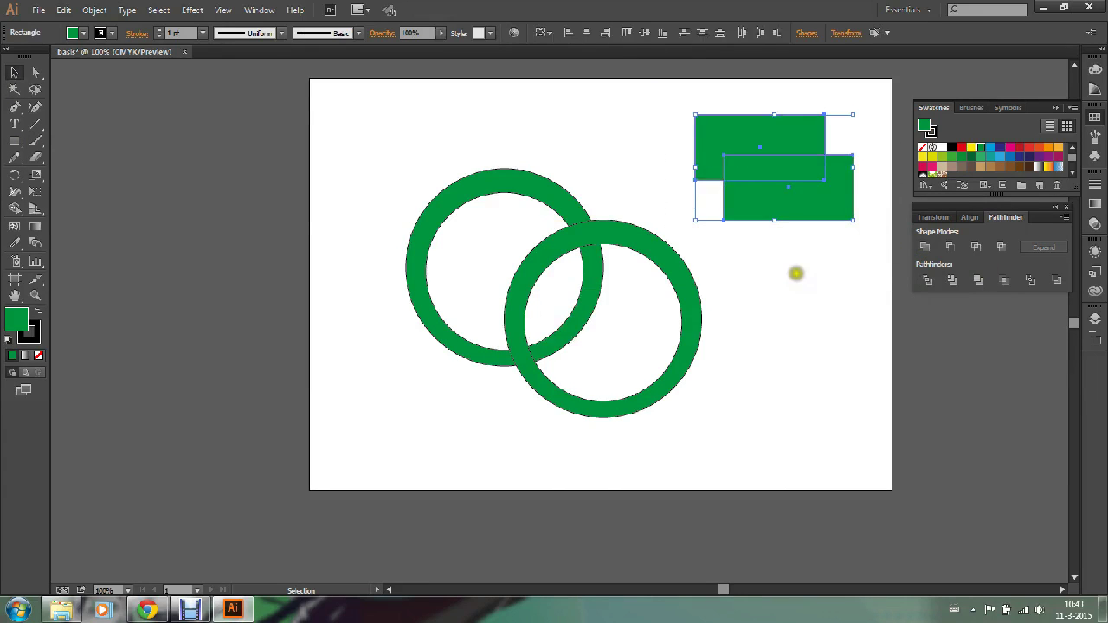
{"action": "left_click", "coordinate": [924, 248]}
{"action": "left_click", "coordinate": [780, 255]}
{"action": "mouse_move", "coordinate": [800, 192]}
{"action": "left_mouse_down"}
{"action": "mouse_move", "coordinate": [799, 285]}
{"action": "mouse_move", "coordinate": [791, 165]}
{"action": "left_mouse_up"}
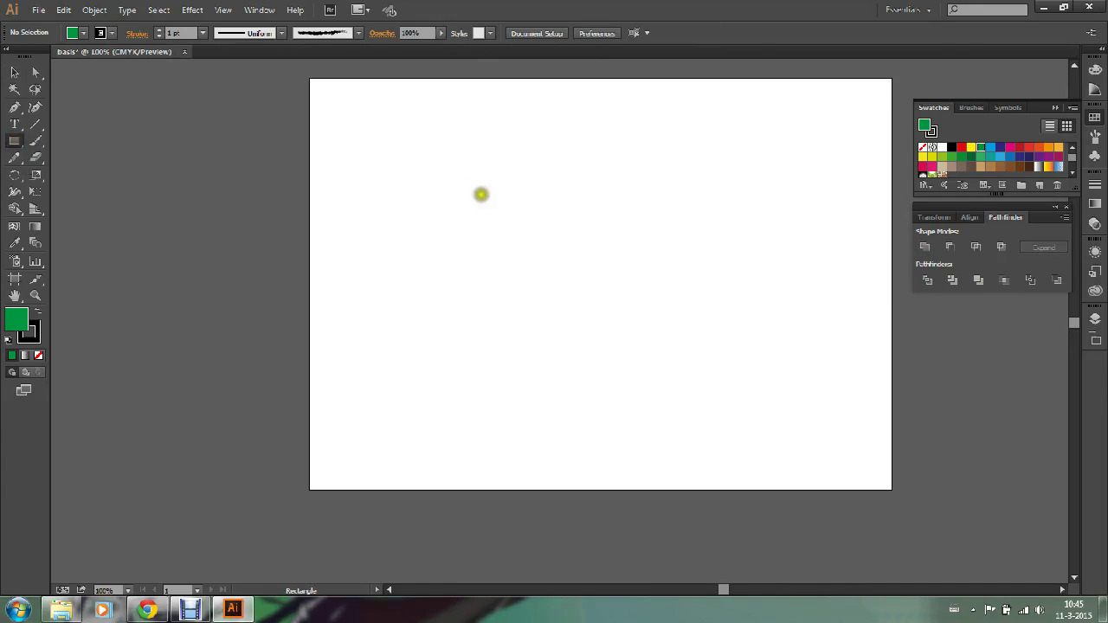
Step: Draw a new green rectangle about 133.47 × 46.44 mm near the artboard centre
{"action": "mouse_move", "coordinate": [476, 194]}
{"action": "left_mouse_down"}
{"action": "mouse_move", "coordinate": [612, 281]}
{"action": "mouse_move", "coordinate": [740, 284]}
{"action": "left_mouse_up"}
{"action": "left_click", "coordinate": [14, 73]}
{"action": "left_click", "coordinate": [203, 137]}
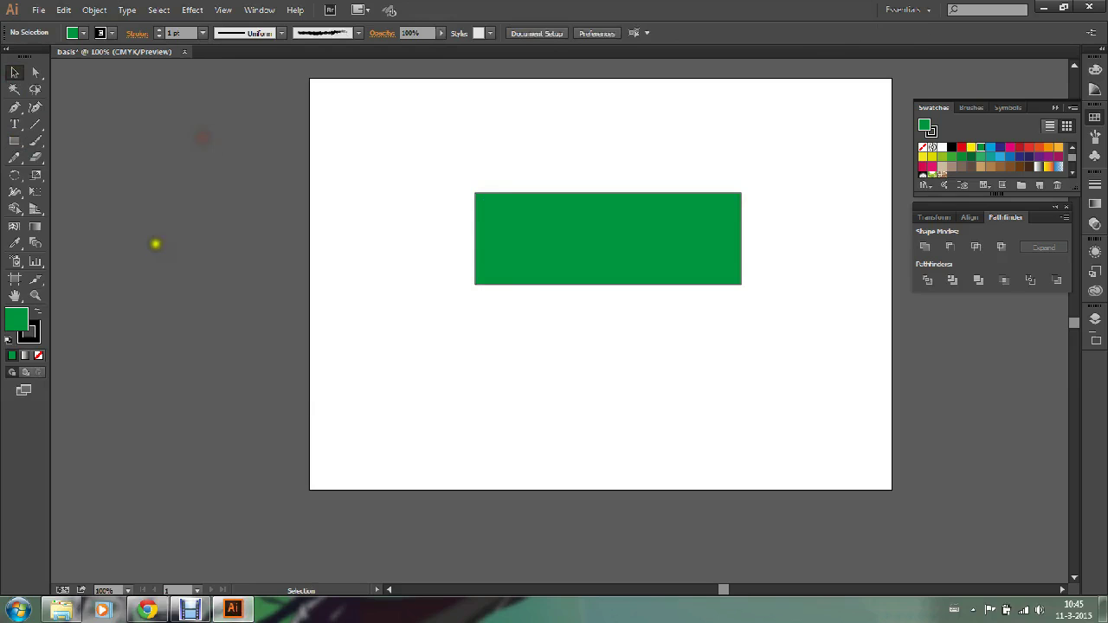
Step: Rotate the green rectangle 90° so it stands upright
{"action": "left_click", "coordinate": [518, 218]}
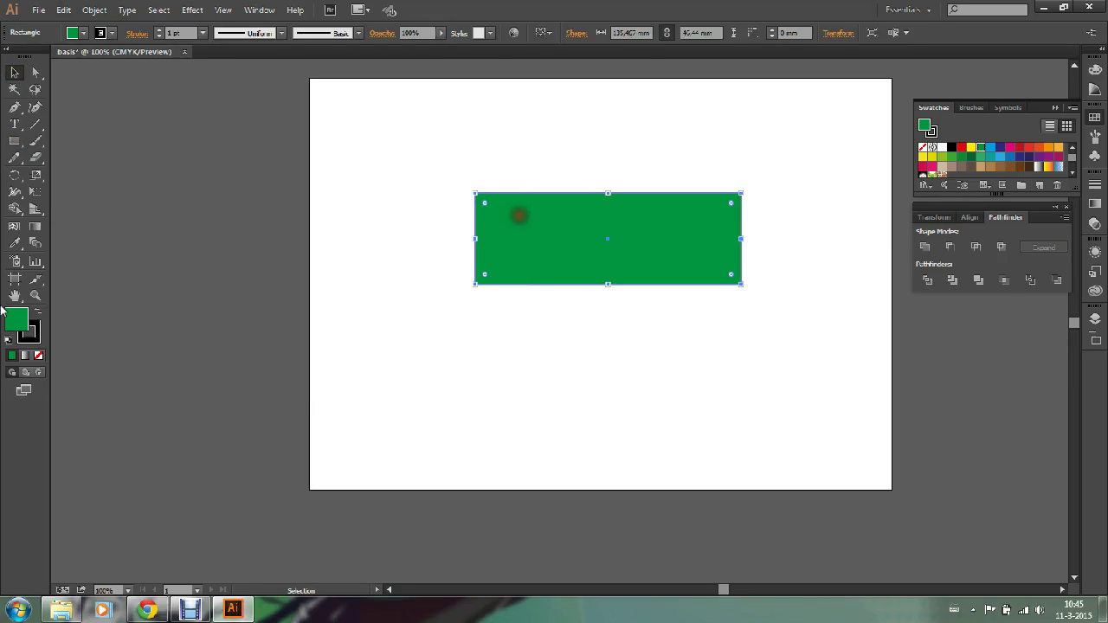
{"action": "double_click", "coordinate": [12, 179]}
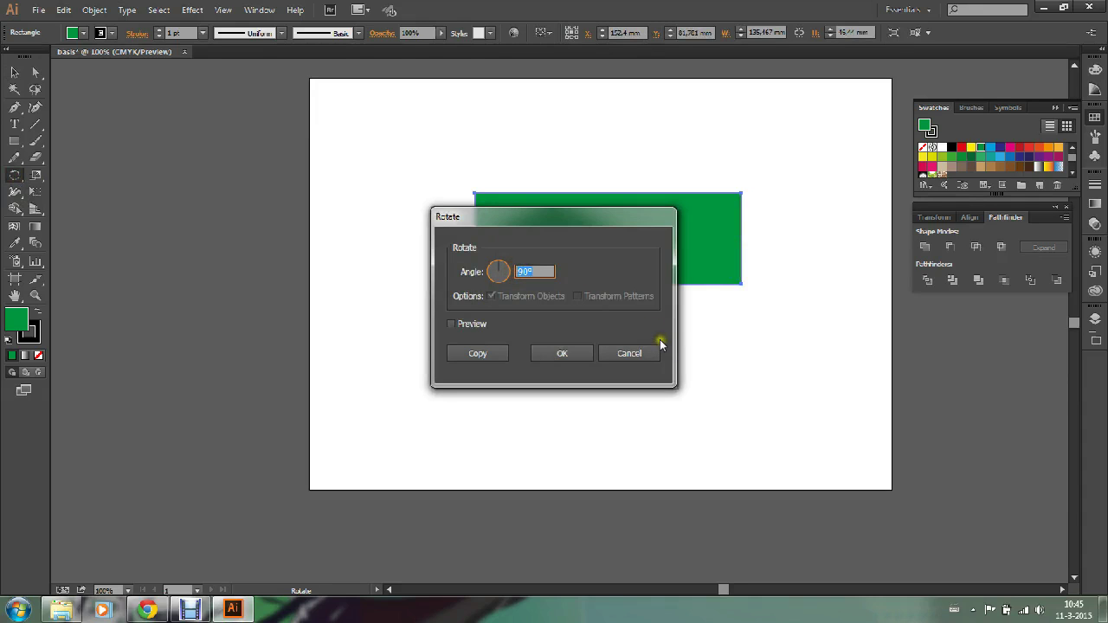
{"action": "left_click", "coordinate": [564, 357]}
{"action": "left_click", "coordinate": [565, 357]}
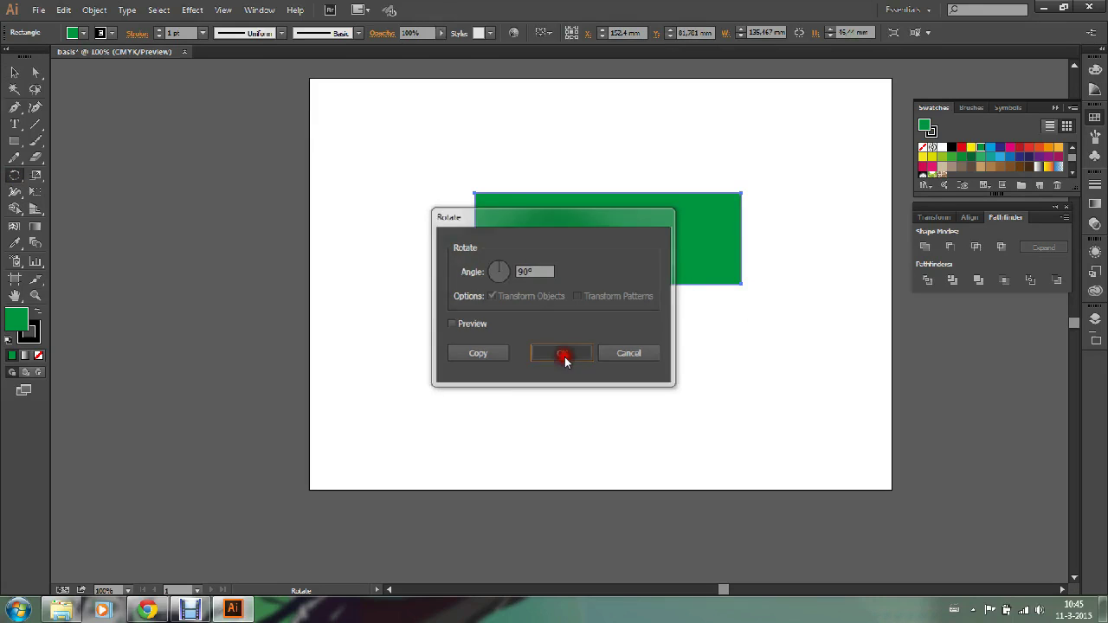
Step: Select the rotated green rectangle and delete it
{"action": "left_click", "coordinate": [14, 72]}
{"action": "left_click", "coordinate": [425, 228]}
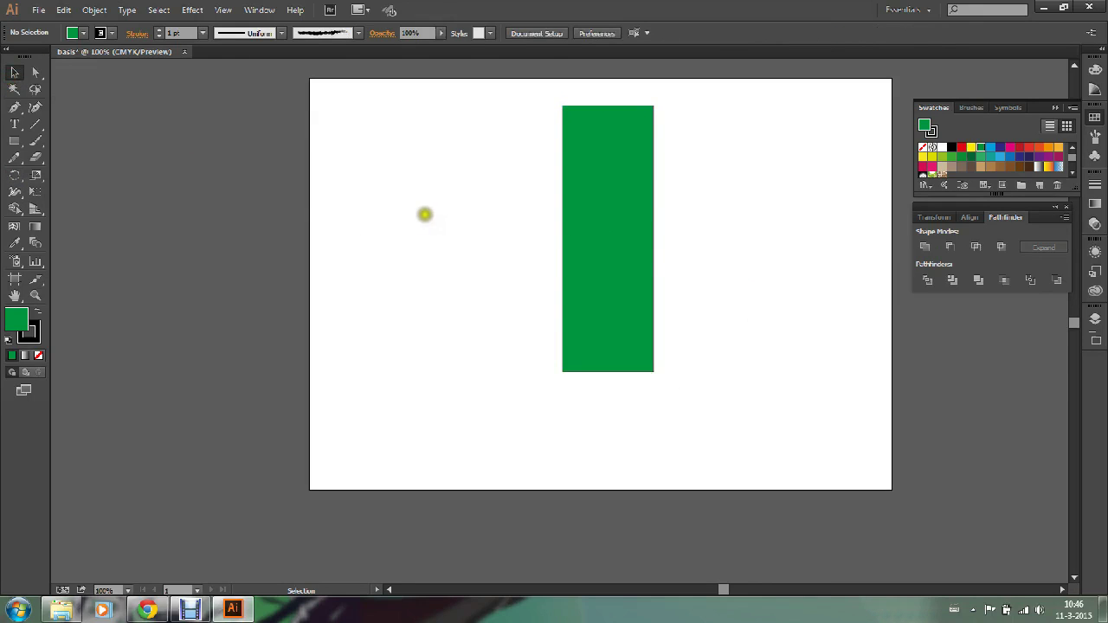
{"action": "left_click", "coordinate": [626, 170]}
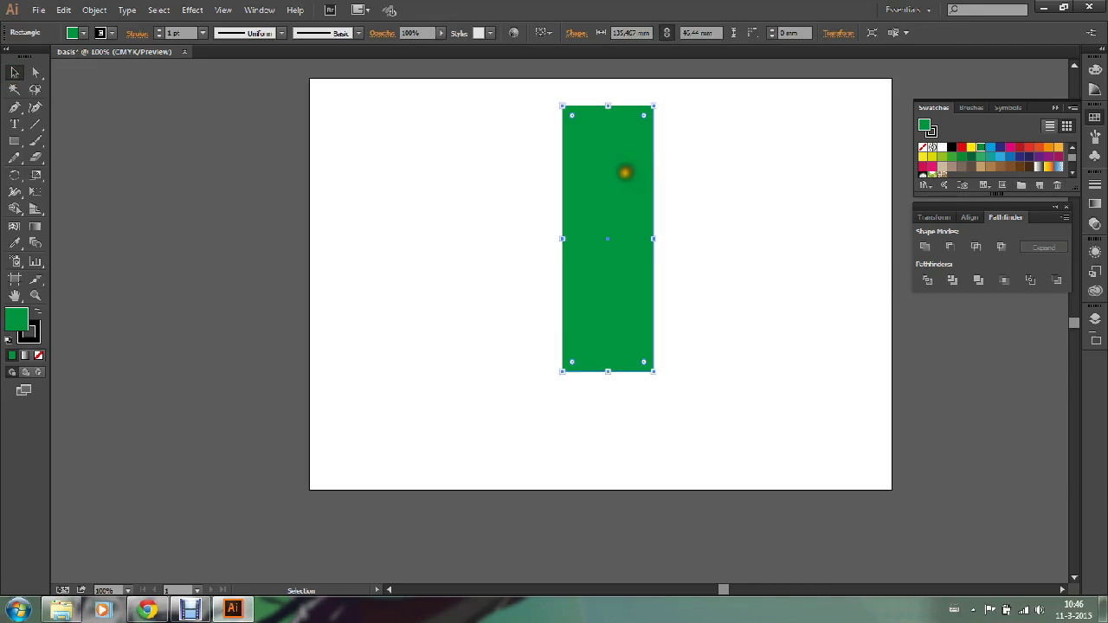
{"action": "key", "text": "Delete"}
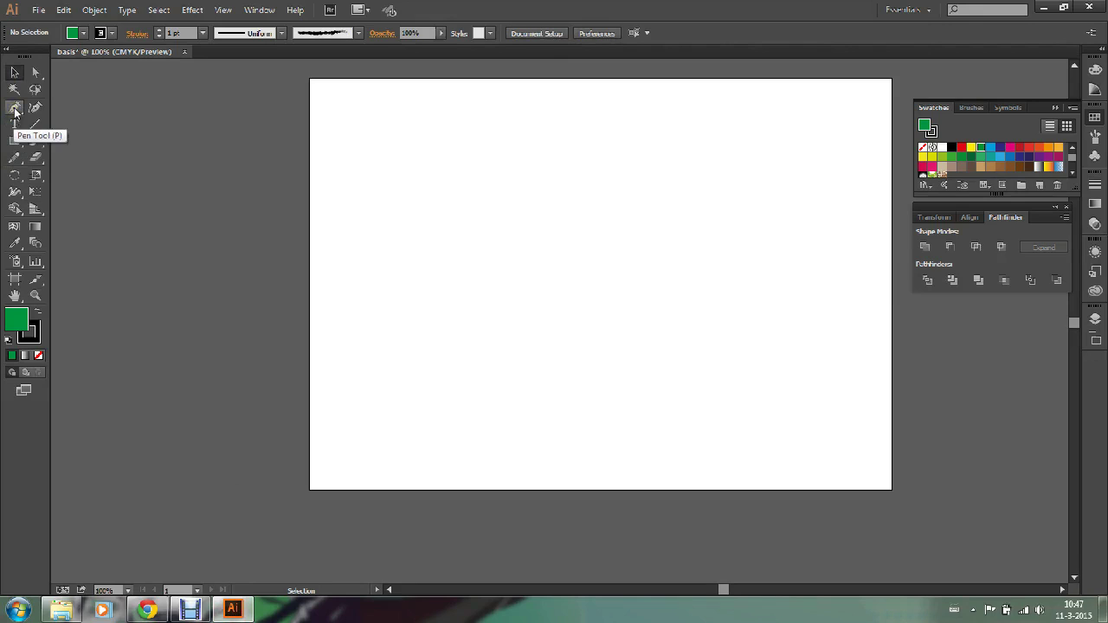
Step: Draw a closed four-corner green shape with the Pen and nudge it down and right
{"action": "left_click", "coordinate": [15, 108]}
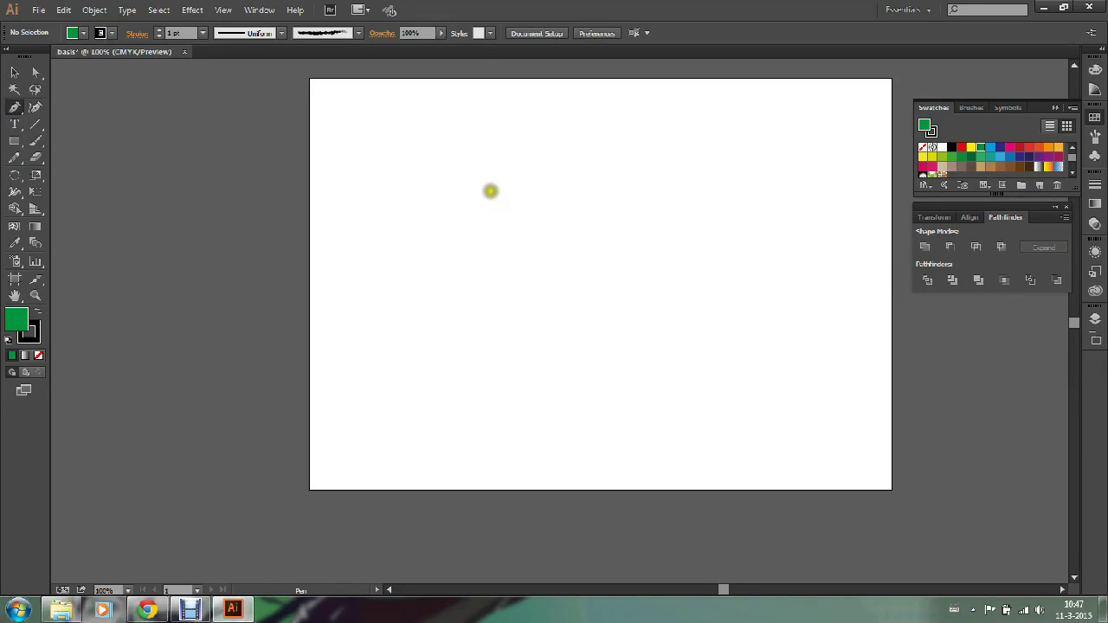
{"action": "left_click", "coordinate": [538, 175]}
{"action": "left_click", "coordinate": [419, 295]}
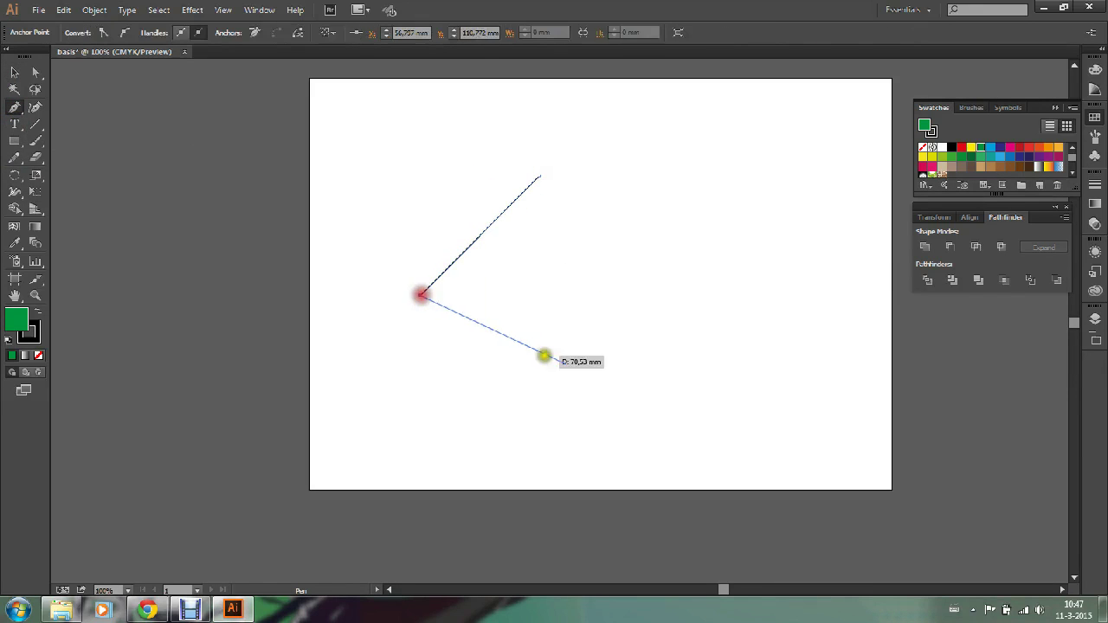
{"action": "left_click", "coordinate": [650, 374]}
{"action": "left_click", "coordinate": [754, 234]}
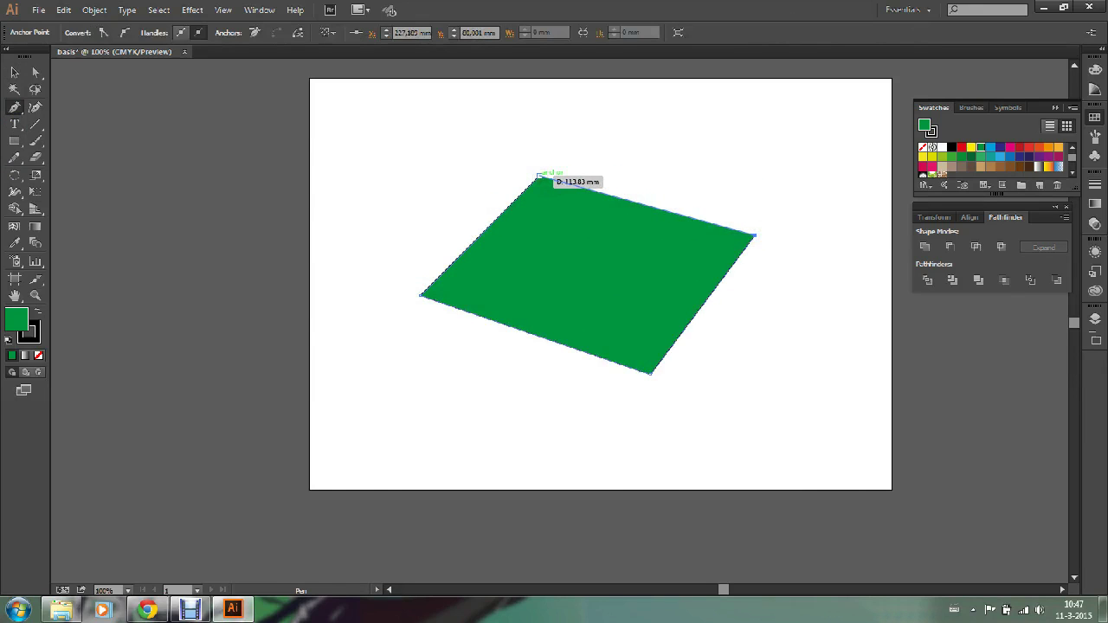
{"action": "left_click_drag", "start_coordinate": [538, 176], "coordinate": [539, 176]}
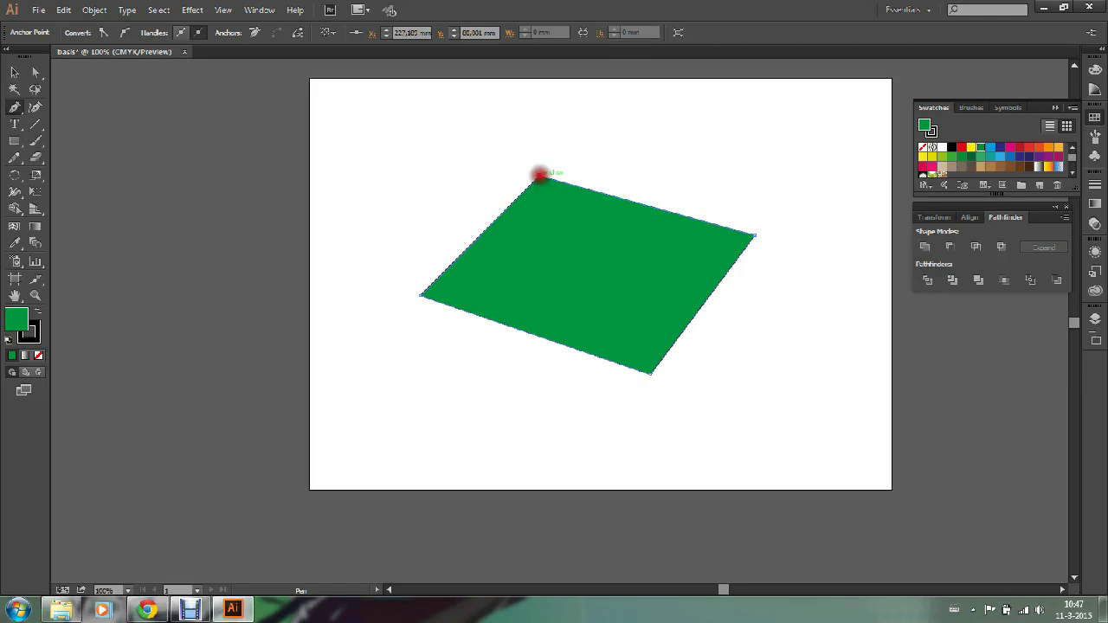
{"action": "left_click", "coordinate": [15, 72]}
{"action": "mouse_move", "coordinate": [581, 252]}
{"action": "left_mouse_down"}
{"action": "mouse_move", "coordinate": [533, 417]}
{"action": "mouse_move", "coordinate": [574, 364]}
{"action": "mouse_move", "coordinate": [618, 232]}
{"action": "left_mouse_up"}
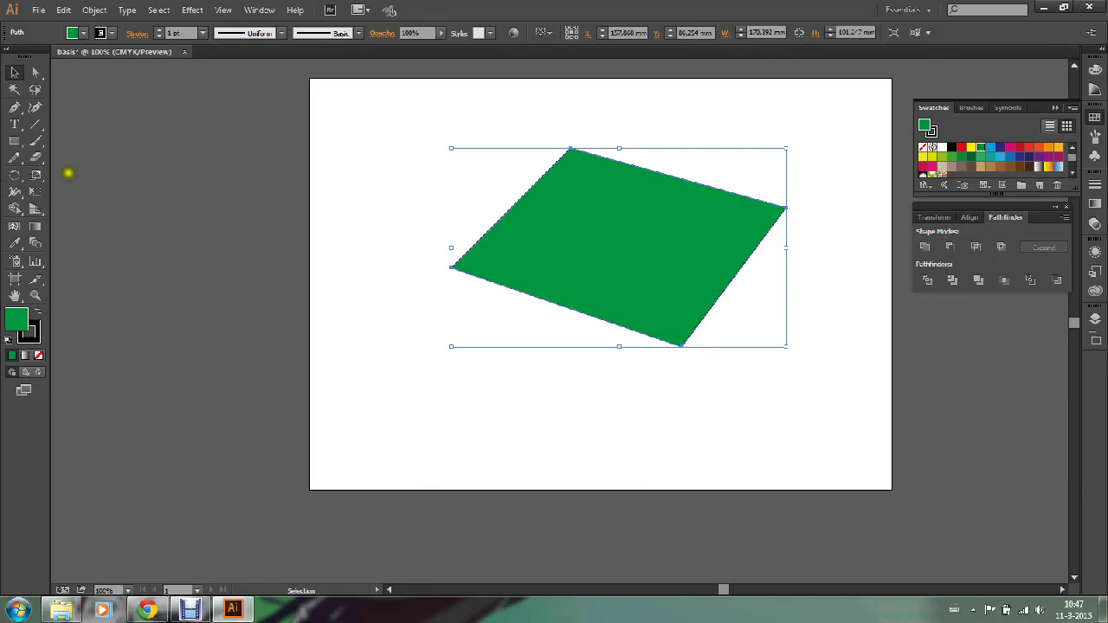
Step: Delete the four-sided shape and start a new pen path with corners and a curved right side
{"action": "key", "text": "Delete"}
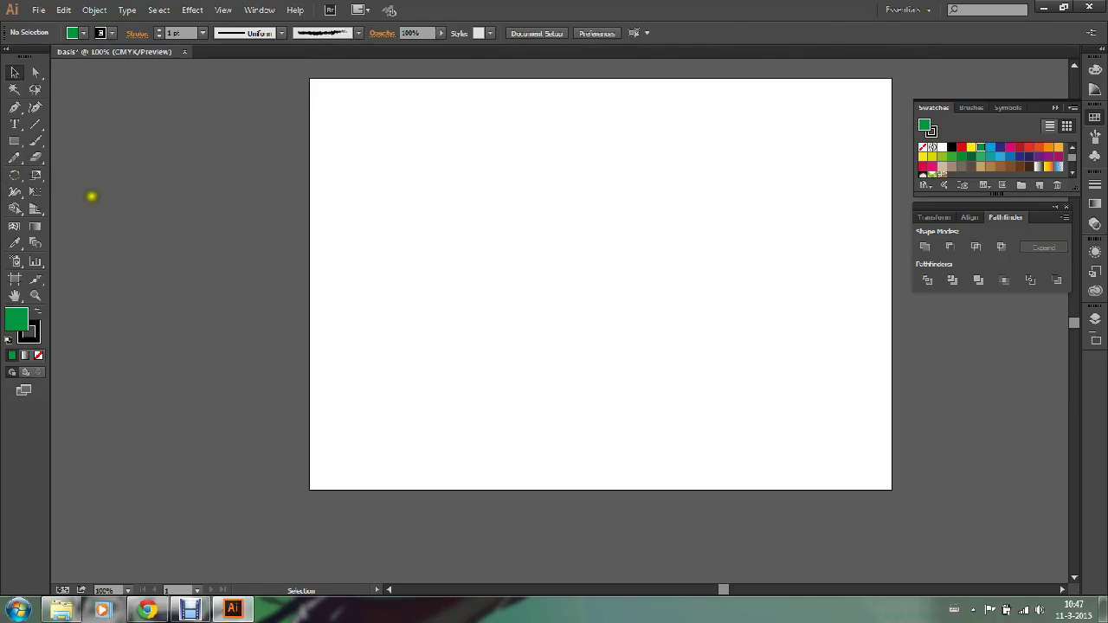
{"action": "left_click", "coordinate": [15, 107]}
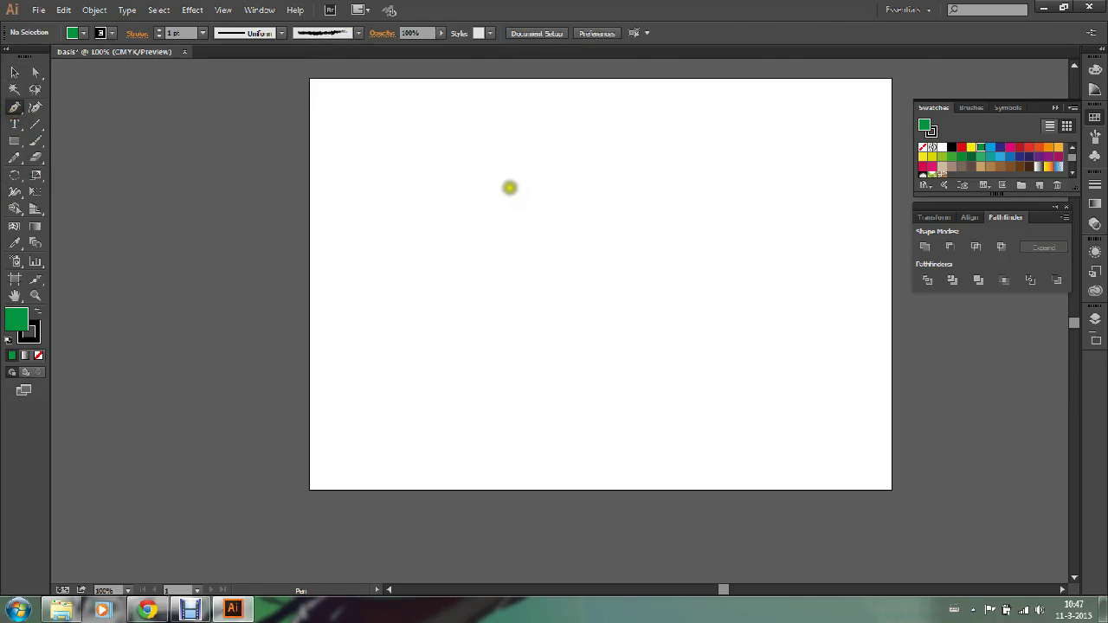
{"action": "left_click", "coordinate": [494, 178]}
{"action": "left_click", "coordinate": [450, 339]}
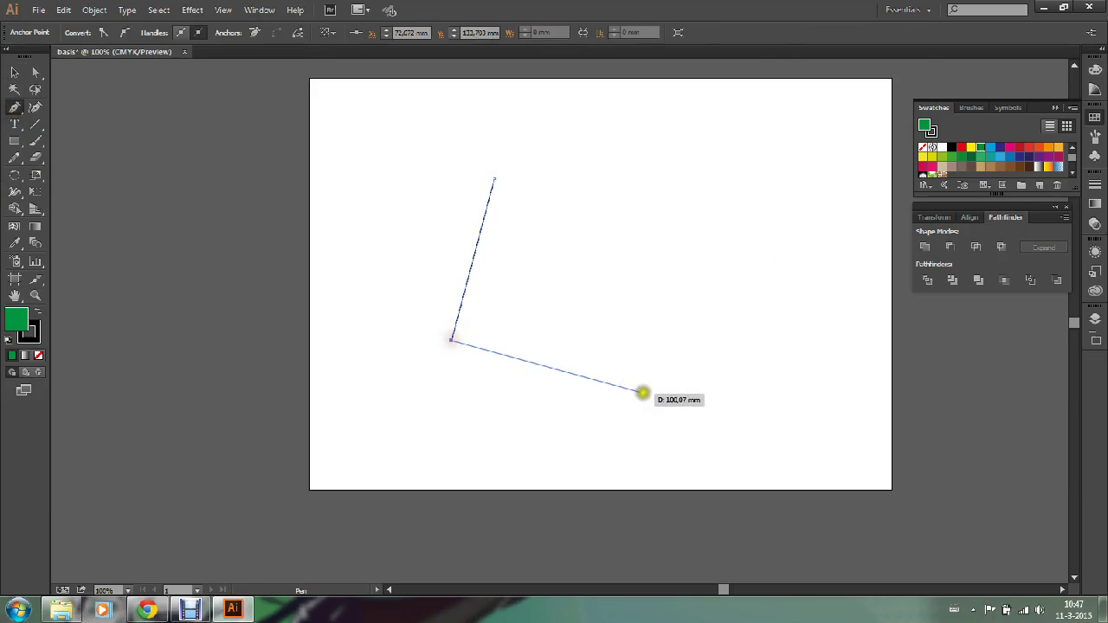
{"action": "left_click", "coordinate": [656, 386]}
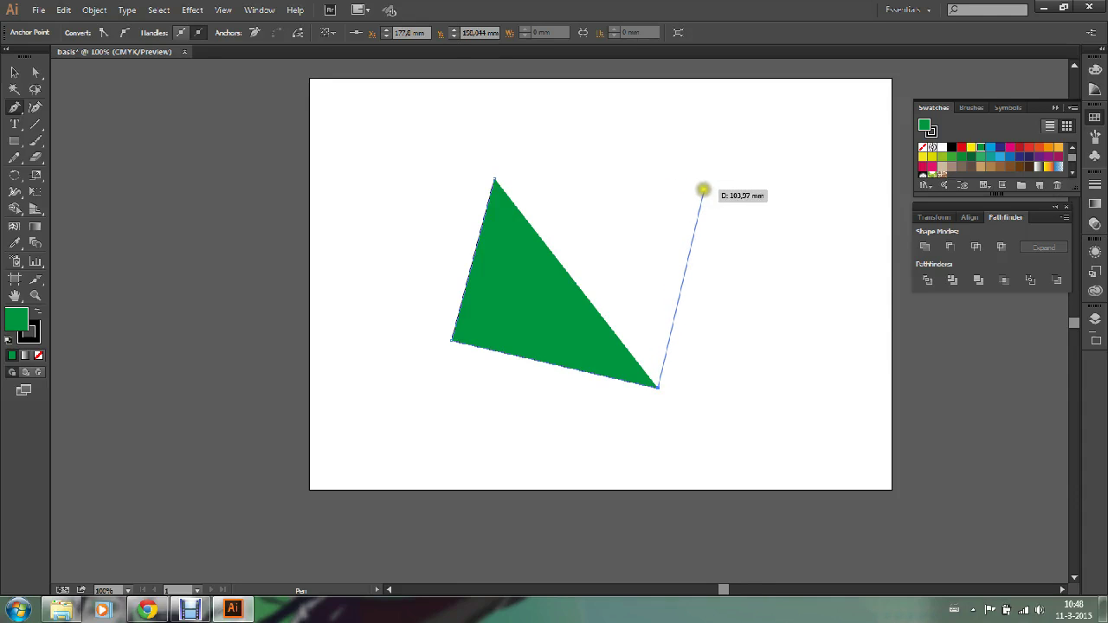
{"action": "mouse_move", "coordinate": [703, 189]}
{"action": "left_mouse_down"}
{"action": "mouse_move", "coordinate": [604, 116]}
{"action": "mouse_move", "coordinate": [660, 245]}
{"action": "left_mouse_up"}
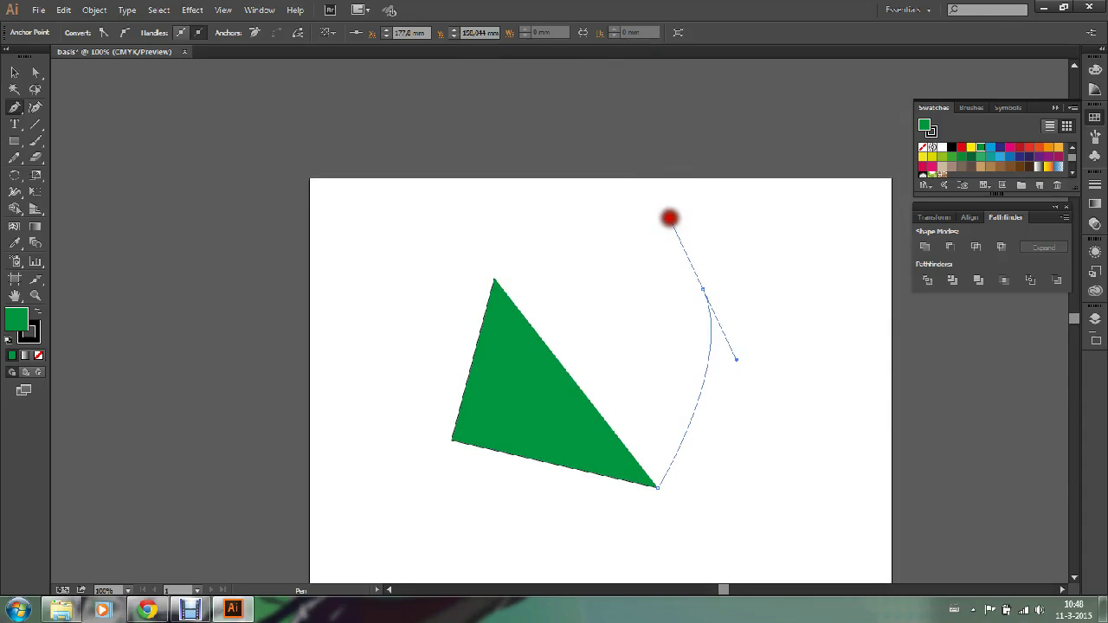
{"action": "left_click_drag", "start_coordinate": [660, 245], "coordinate": [670, 218]}
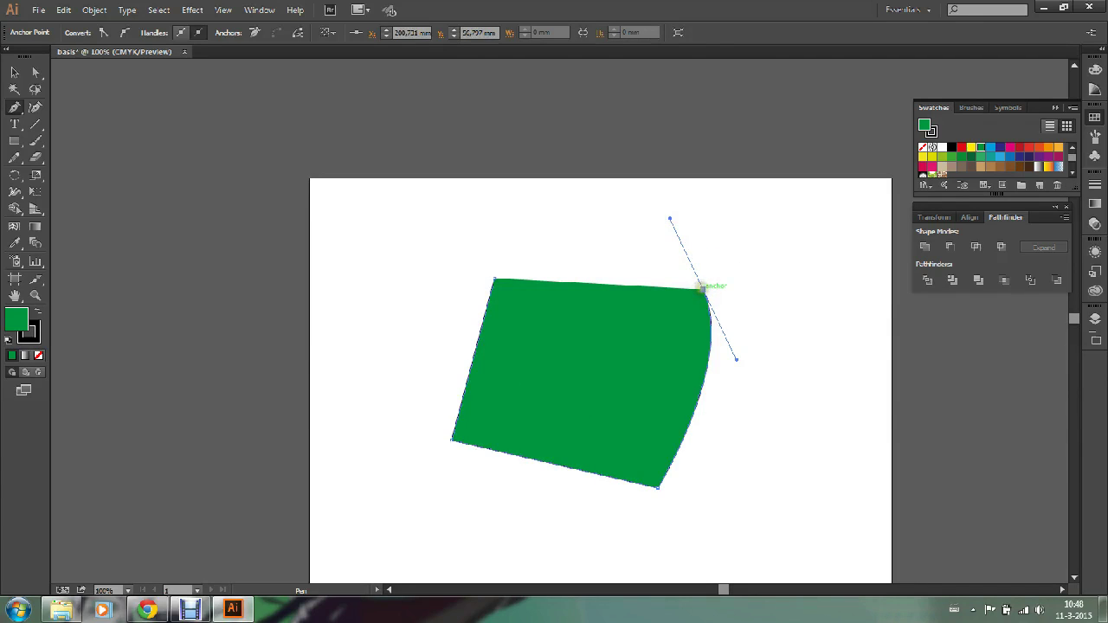
{"action": "left_click", "coordinate": [547, 222]}
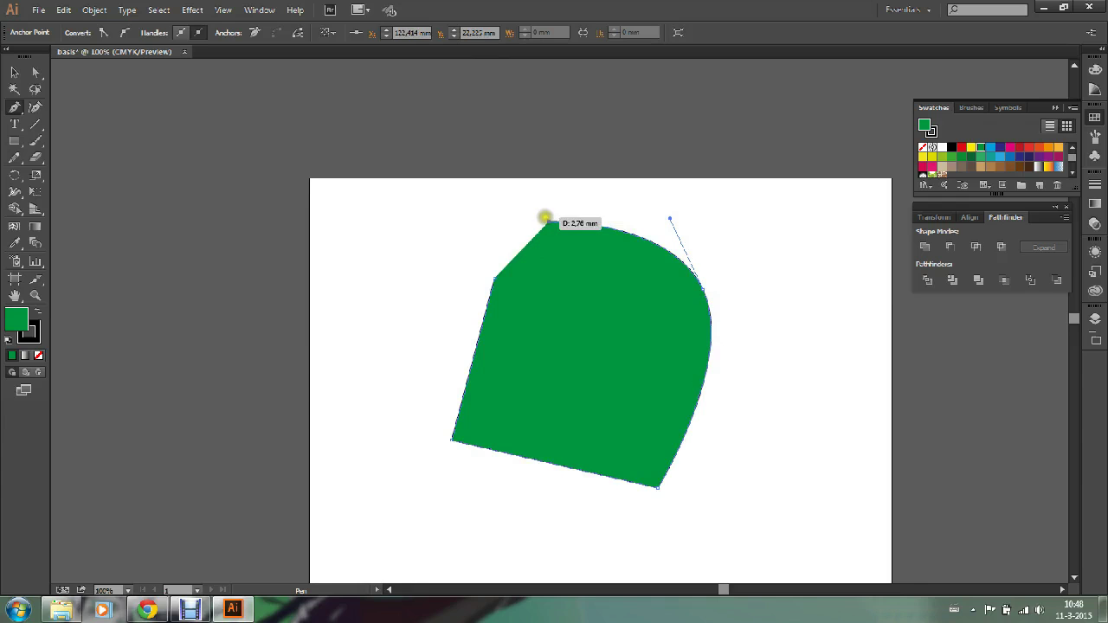
Step: Curve the top edge, add a V-shaped notch on the left, and close the green shape
{"action": "left_click_drag", "start_coordinate": [408, 211], "coordinate": [337, 245]}
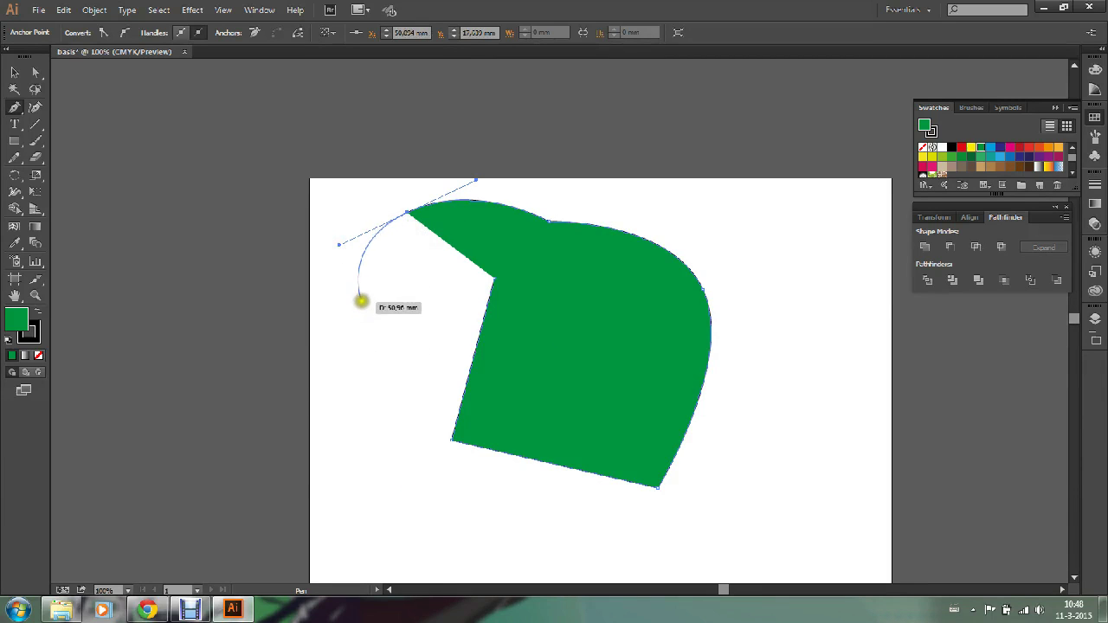
{"action": "left_click", "coordinate": [404, 211]}
{"action": "left_click", "coordinate": [375, 336]}
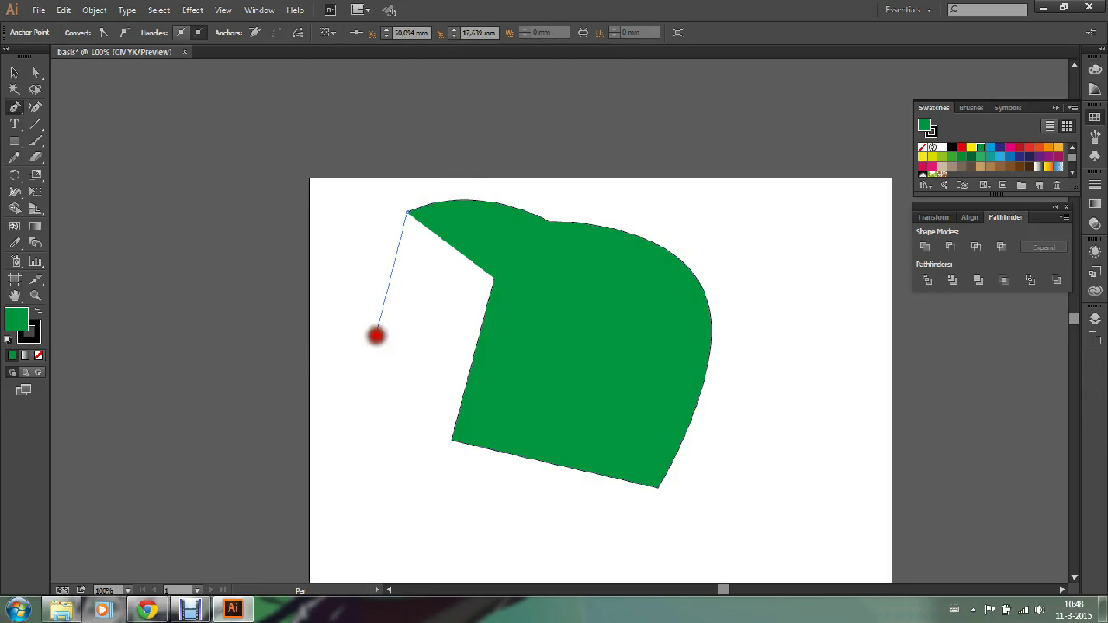
{"action": "left_click", "coordinate": [415, 346]}
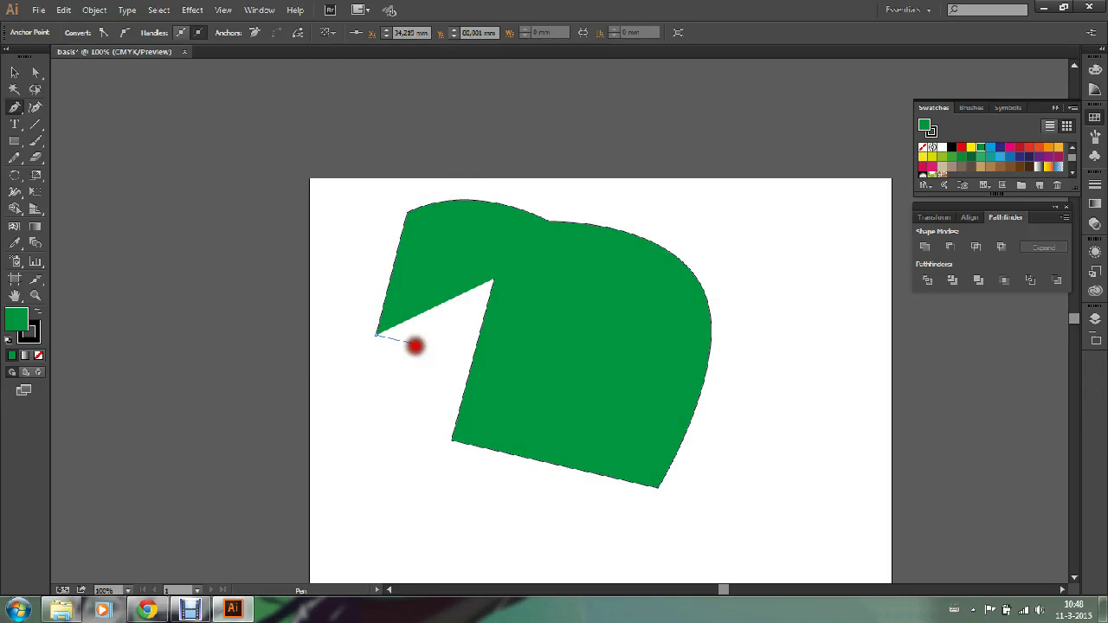
{"action": "left_click", "coordinate": [493, 278]}
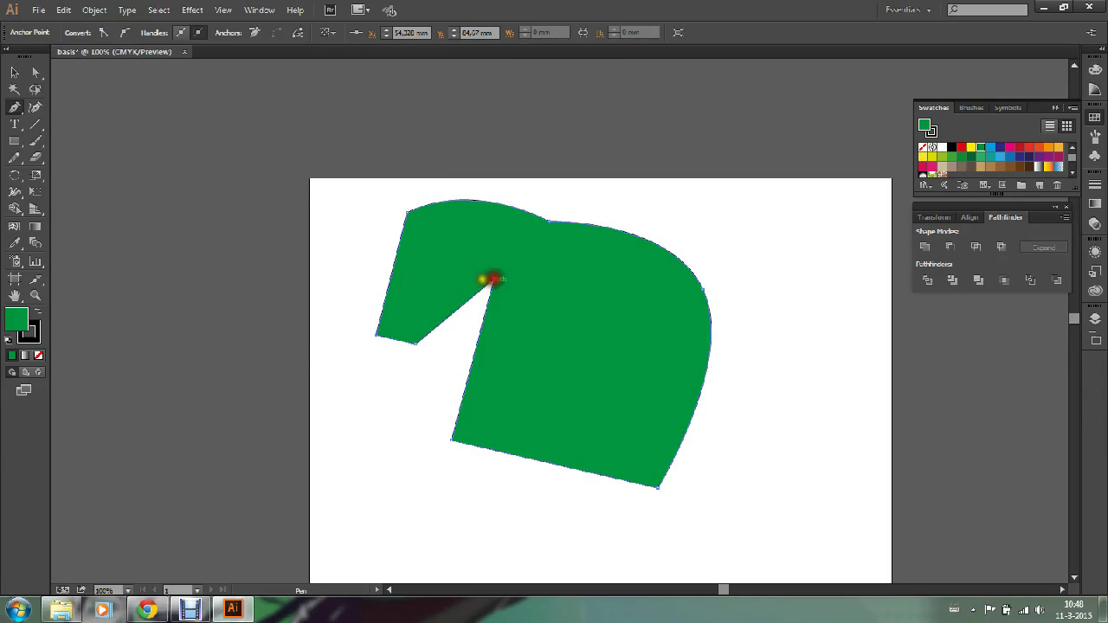
{"action": "left_click", "coordinate": [15, 74]}
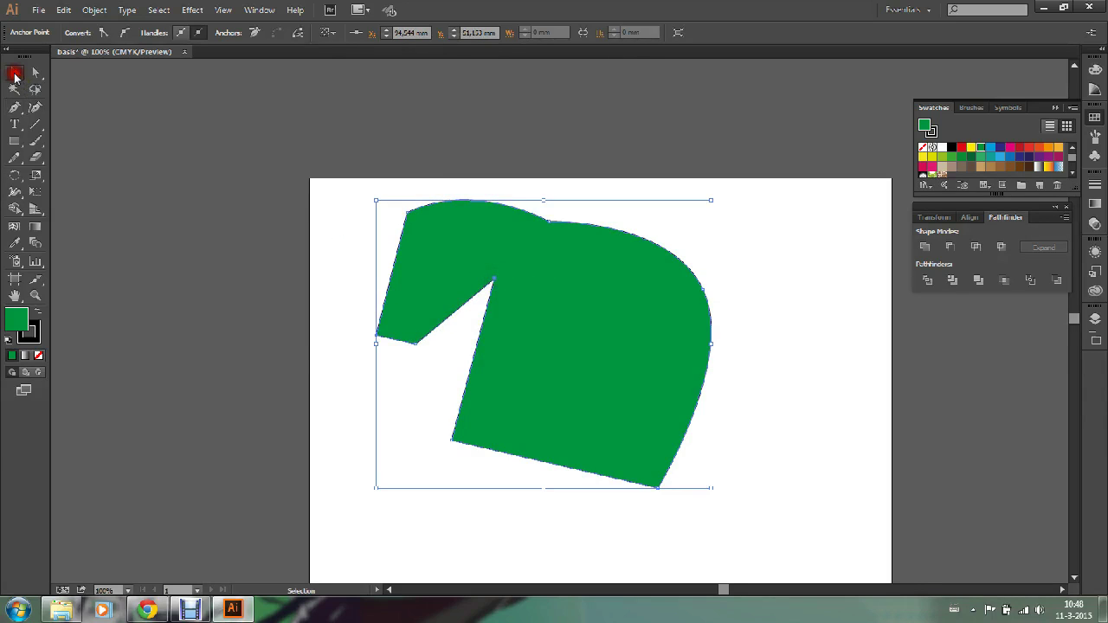
{"action": "left_click", "coordinate": [237, 271]}
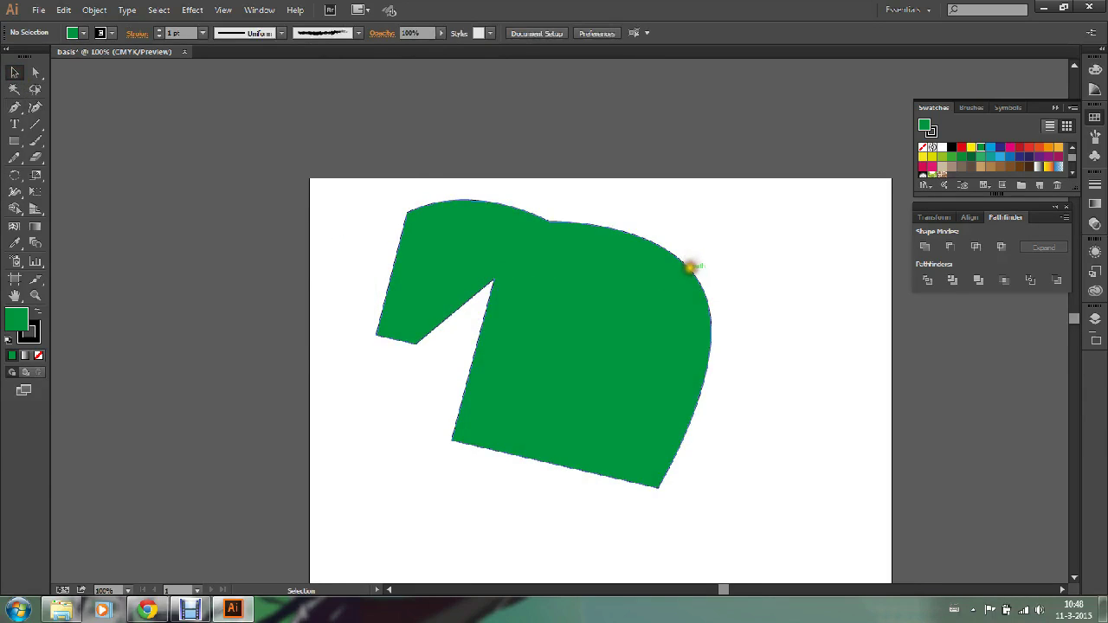
{"action": "left_click", "coordinate": [693, 266]}
{"action": "left_click", "coordinate": [814, 280]}
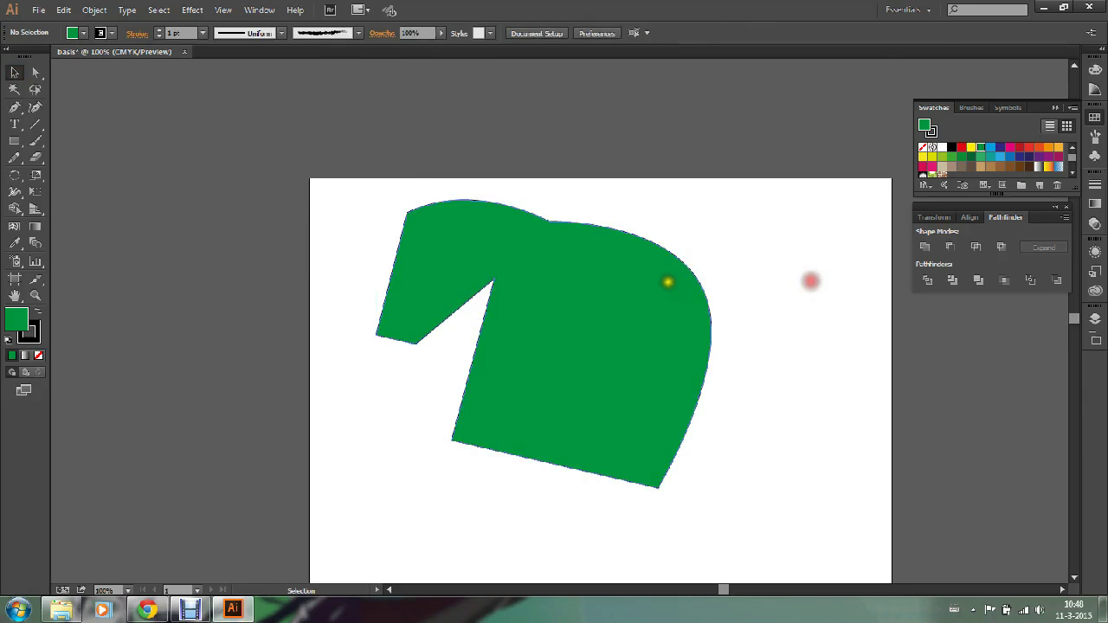
{"action": "left_click", "coordinate": [34, 72]}
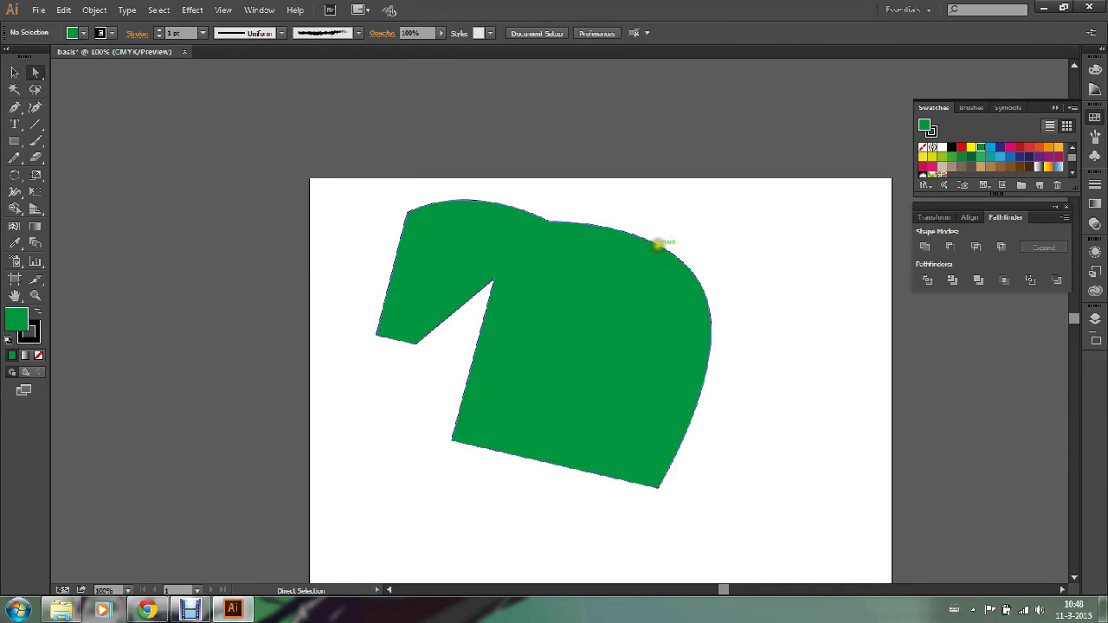
Step: Drag the direction handle to reshape the top-right curve, then select the whole shape
{"action": "left_click", "coordinate": [658, 243]}
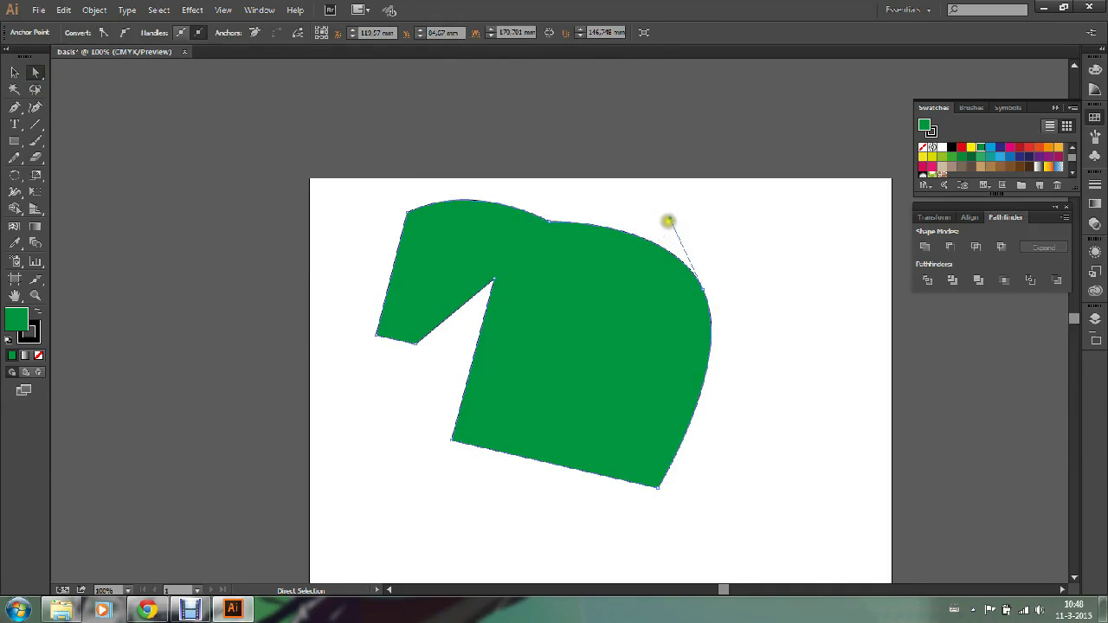
{"action": "left_click_drag", "start_coordinate": [670, 218], "coordinate": [674, 198]}
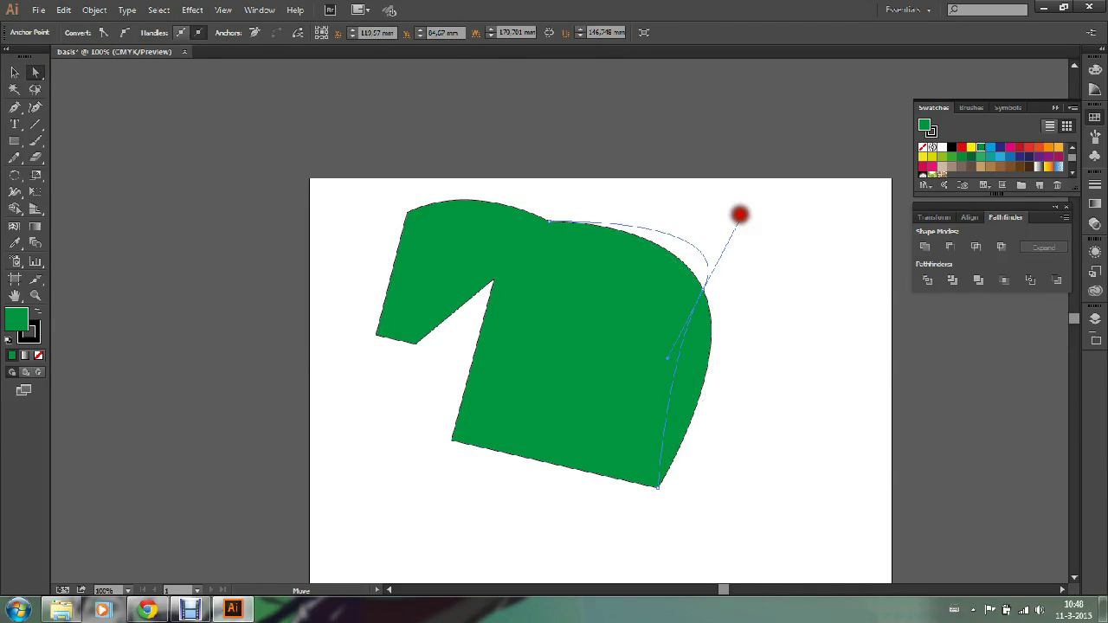
{"action": "mouse_move", "coordinate": [675, 198]}
{"action": "left_mouse_down"}
{"action": "mouse_move", "coordinate": [543, 266]}
{"action": "mouse_move", "coordinate": [683, 227]}
{"action": "left_mouse_up"}
{"action": "left_click", "coordinate": [589, 259]}
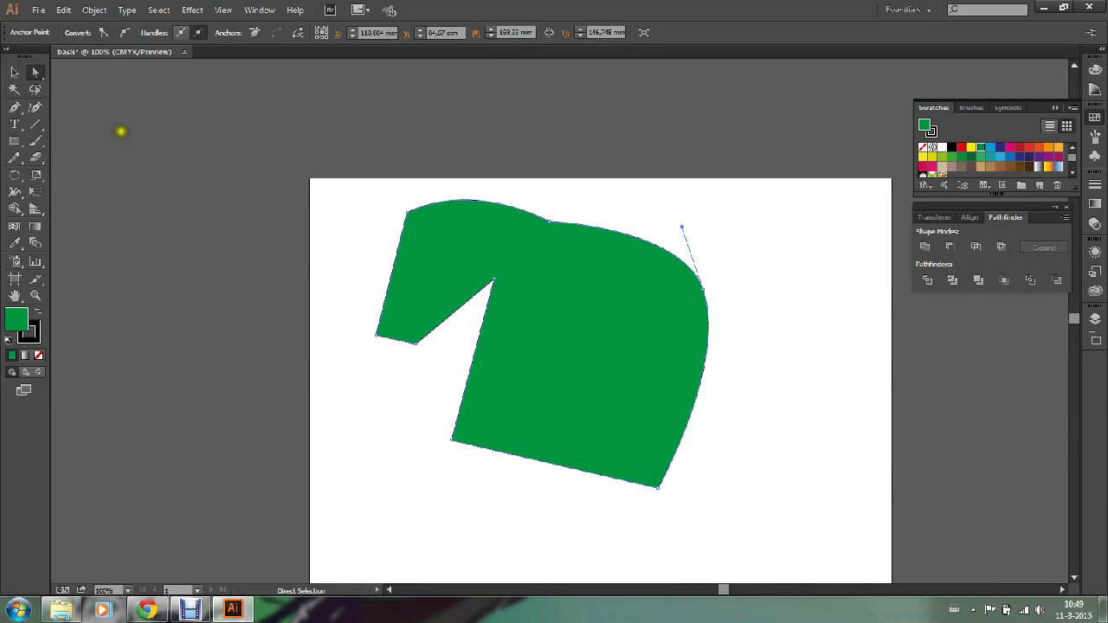
{"action": "left_click", "coordinate": [15, 72]}
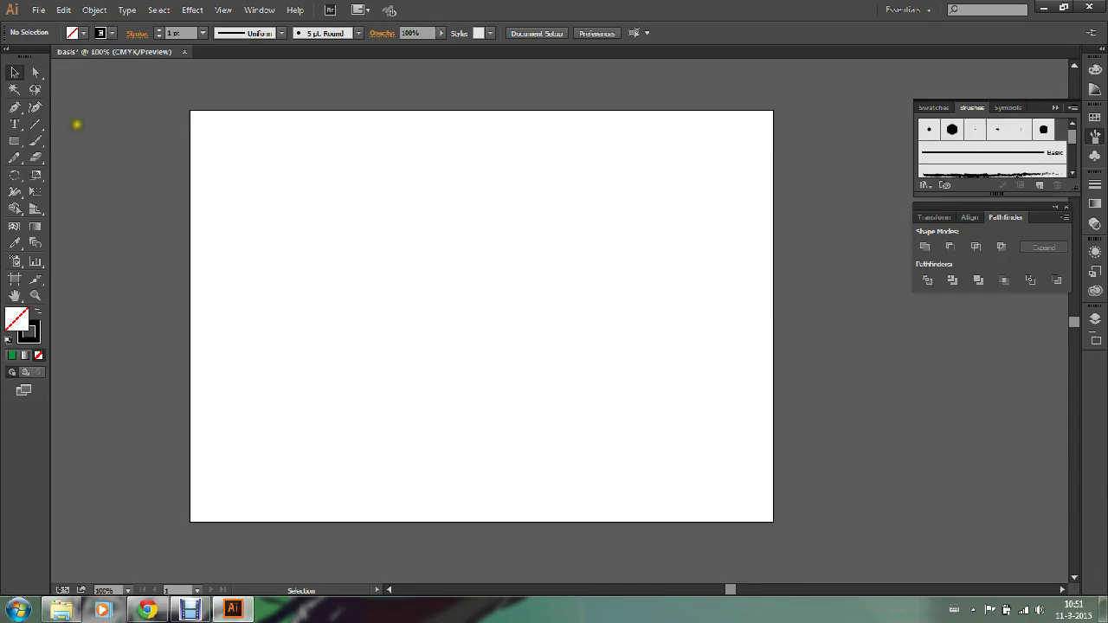
Step: Activate the Paintbrush and choose the first brush in the Brushes panel
{"action": "left_click", "coordinate": [33, 146]}
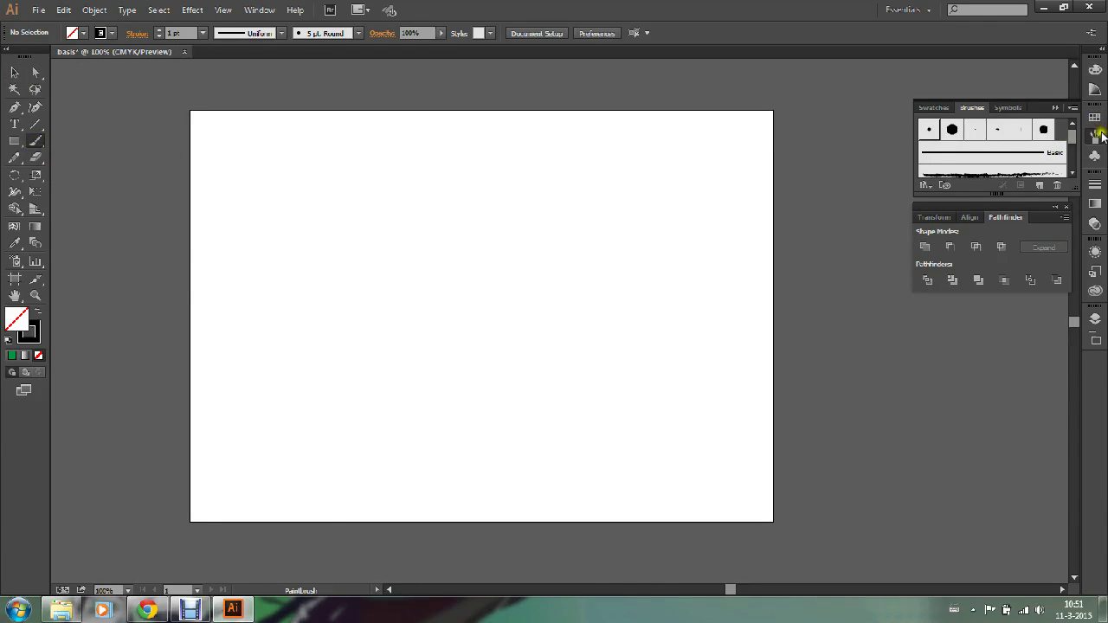
{"action": "left_click", "coordinate": [1095, 136]}
{"action": "left_click", "coordinate": [1096, 137]}
{"action": "left_click", "coordinate": [1097, 137]}
{"action": "left_click", "coordinate": [928, 129]}
Step: Paint seven freehand brush strokes, including hooks, loops and curves, across the artboard
{"action": "left_click_drag", "start_coordinate": [305, 208], "coordinate": [369, 297]}
{"action": "mouse_move", "coordinate": [619, 214]}
{"action": "left_mouse_down"}
{"action": "mouse_move", "coordinate": [553, 269]}
{"action": "mouse_move", "coordinate": [633, 298]}
{"action": "left_mouse_up"}
{"action": "mouse_move", "coordinate": [642, 206]}
{"action": "left_mouse_down"}
{"action": "mouse_move", "coordinate": [650, 198]}
{"action": "mouse_move", "coordinate": [623, 270]}
{"action": "mouse_move", "coordinate": [619, 232]}
{"action": "left_mouse_up"}
{"action": "mouse_move", "coordinate": [537, 179]}
{"action": "left_mouse_down"}
{"action": "mouse_move", "coordinate": [519, 213]}
{"action": "mouse_move", "coordinate": [524, 203]}
{"action": "left_mouse_up"}
{"action": "mouse_move", "coordinate": [582, 148]}
{"action": "left_mouse_down"}
{"action": "mouse_move", "coordinate": [606, 144]}
{"action": "mouse_move", "coordinate": [574, 188]}
{"action": "mouse_move", "coordinate": [577, 167]}
{"action": "left_mouse_up"}
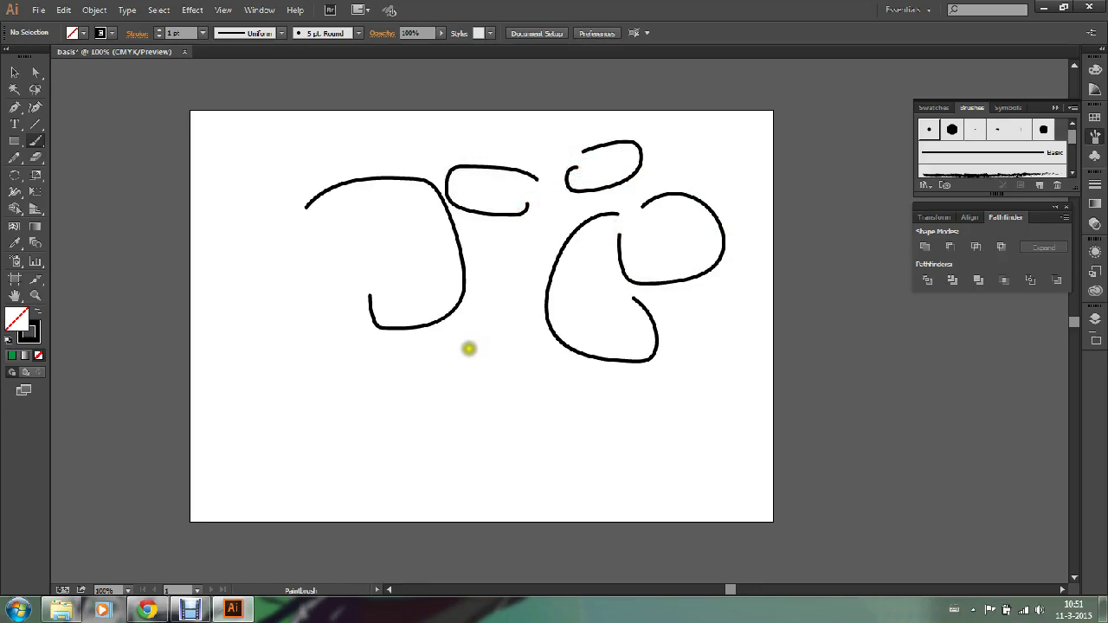
{"action": "mouse_move", "coordinate": [502, 294]}
{"action": "left_mouse_down"}
{"action": "mouse_move", "coordinate": [510, 326]}
{"action": "mouse_move", "coordinate": [501, 310]}
{"action": "left_mouse_up"}
{"action": "mouse_move", "coordinate": [534, 388]}
{"action": "left_mouse_down"}
{"action": "mouse_move", "coordinate": [526, 376]}
{"action": "mouse_move", "coordinate": [396, 415]}
{"action": "mouse_move", "coordinate": [462, 411]}
{"action": "left_mouse_up"}
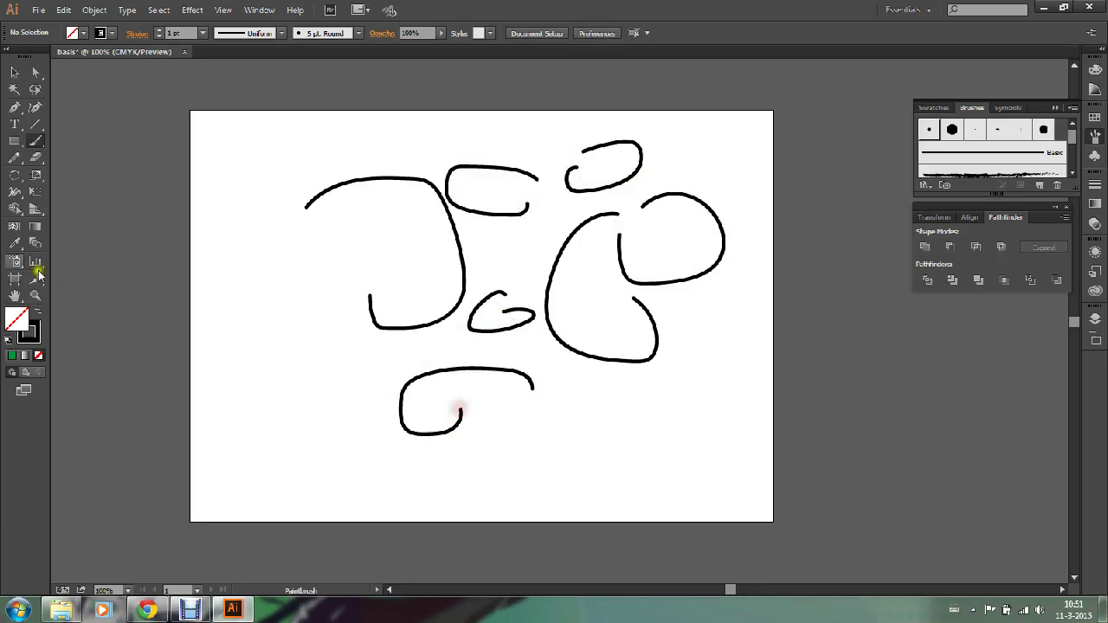
{"action": "left_click", "coordinate": [13, 158]}
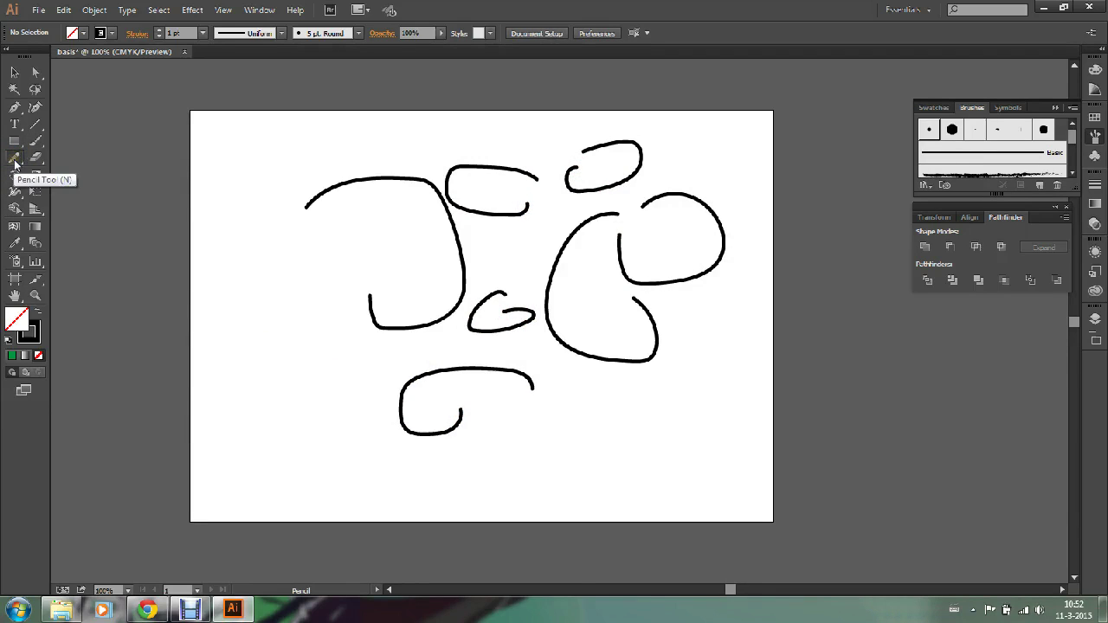
Step: Draw two thin pencil curves at the left and a zigzag path across the middle
{"action": "left_click_drag", "start_coordinate": [398, 243], "coordinate": [304, 328]}
{"action": "left_click_drag", "start_coordinate": [313, 371], "coordinate": [257, 443]}
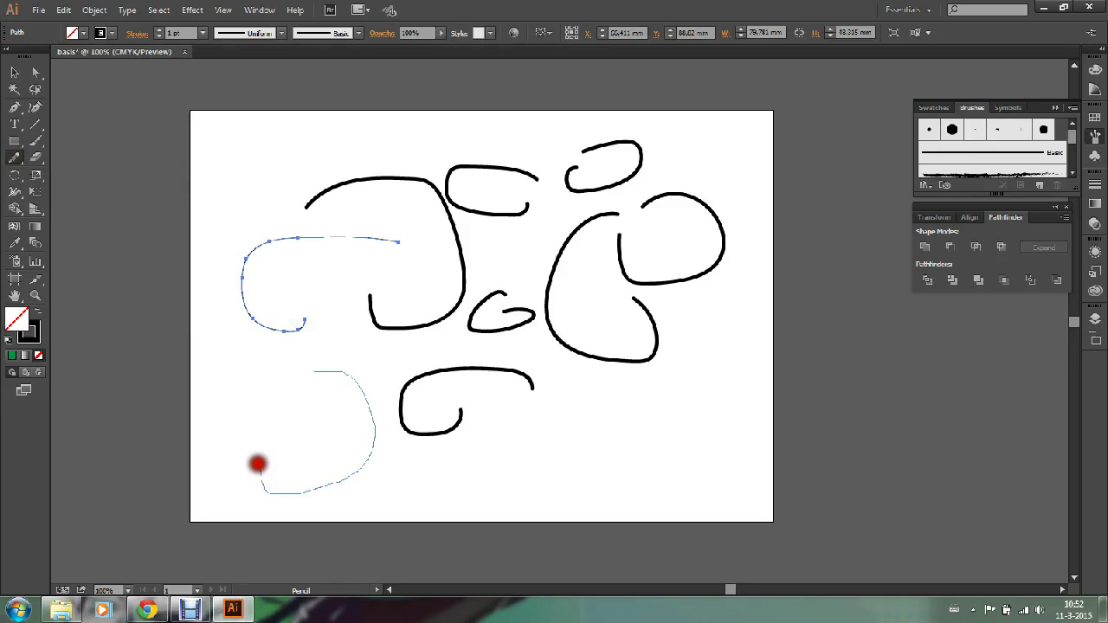
{"action": "mouse_move", "coordinate": [381, 357]}
{"action": "left_mouse_down"}
{"action": "mouse_move", "coordinate": [599, 328]}
{"action": "mouse_move", "coordinate": [586, 426]}
{"action": "left_mouse_up"}
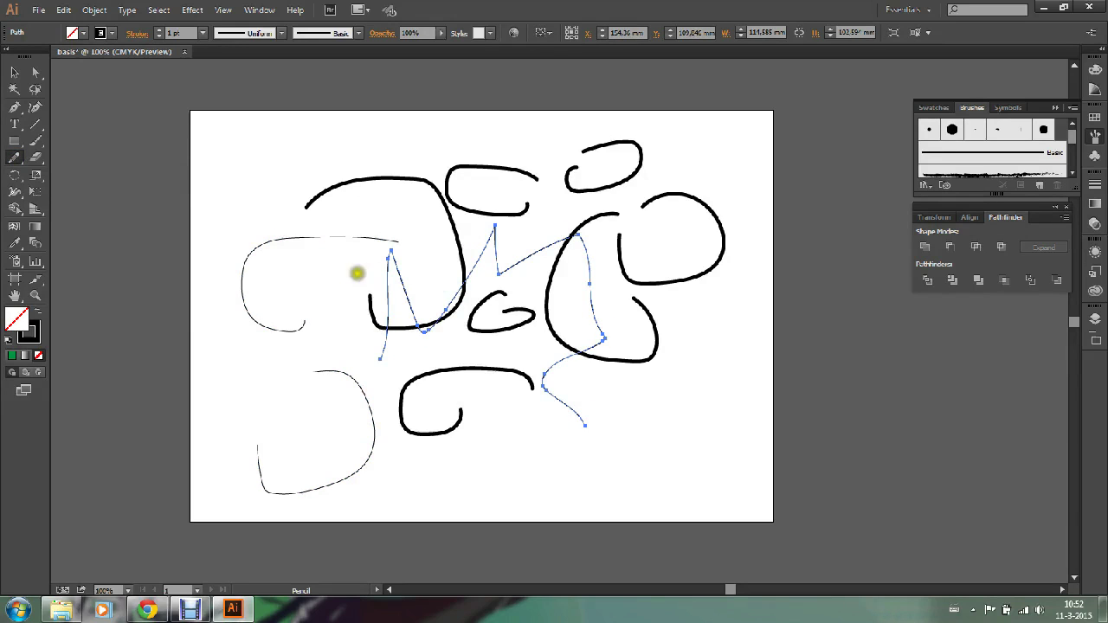
Step: Move the zigzag's anchors and pull out handles to bend its curves into a new shape
{"action": "left_click", "coordinate": [35, 72]}
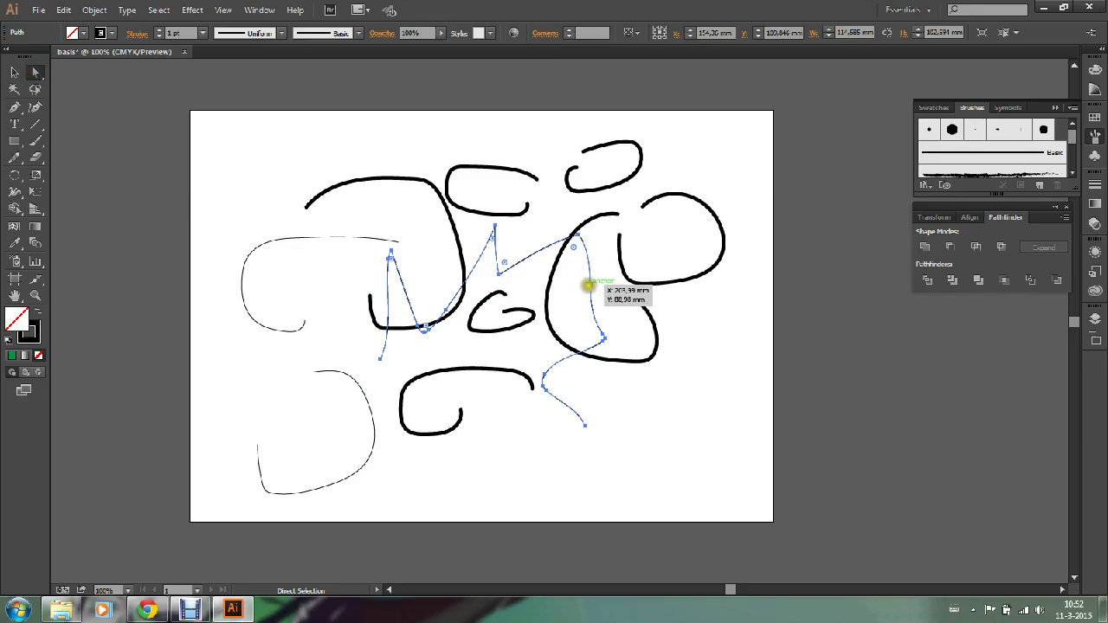
{"action": "left_click_drag", "start_coordinate": [588, 285], "coordinate": [531, 319]}
{"action": "left_click", "coordinate": [538, 327]}
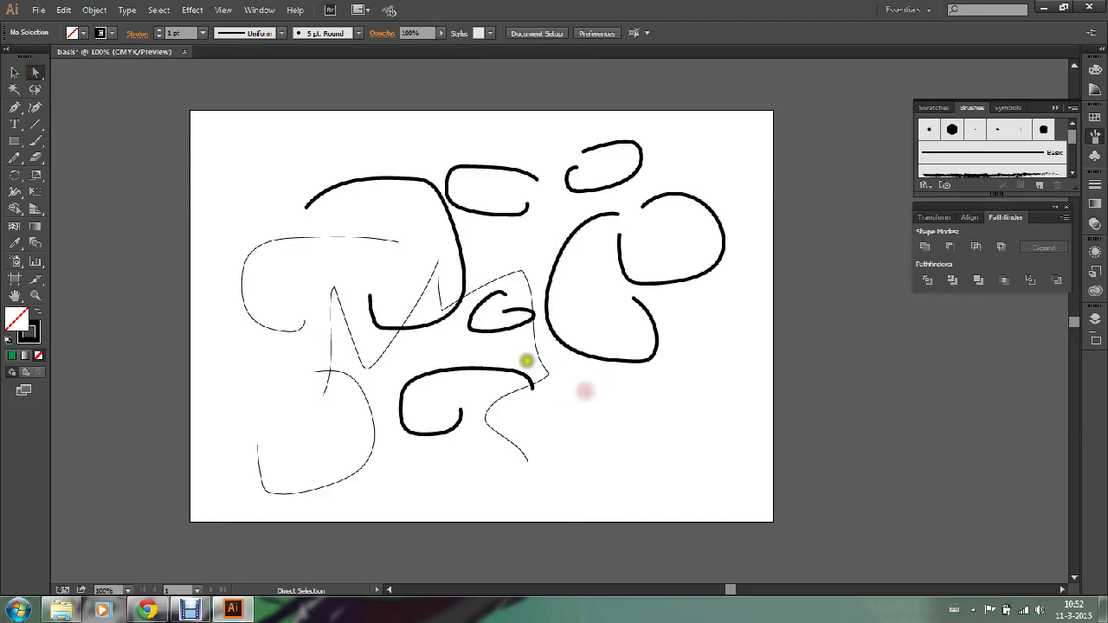
{"action": "left_click", "coordinate": [534, 352]}
{"action": "mouse_move", "coordinate": [545, 333]}
{"action": "left_mouse_down"}
{"action": "mouse_move", "coordinate": [574, 333]}
{"action": "mouse_move", "coordinate": [390, 340]}
{"action": "left_mouse_up"}
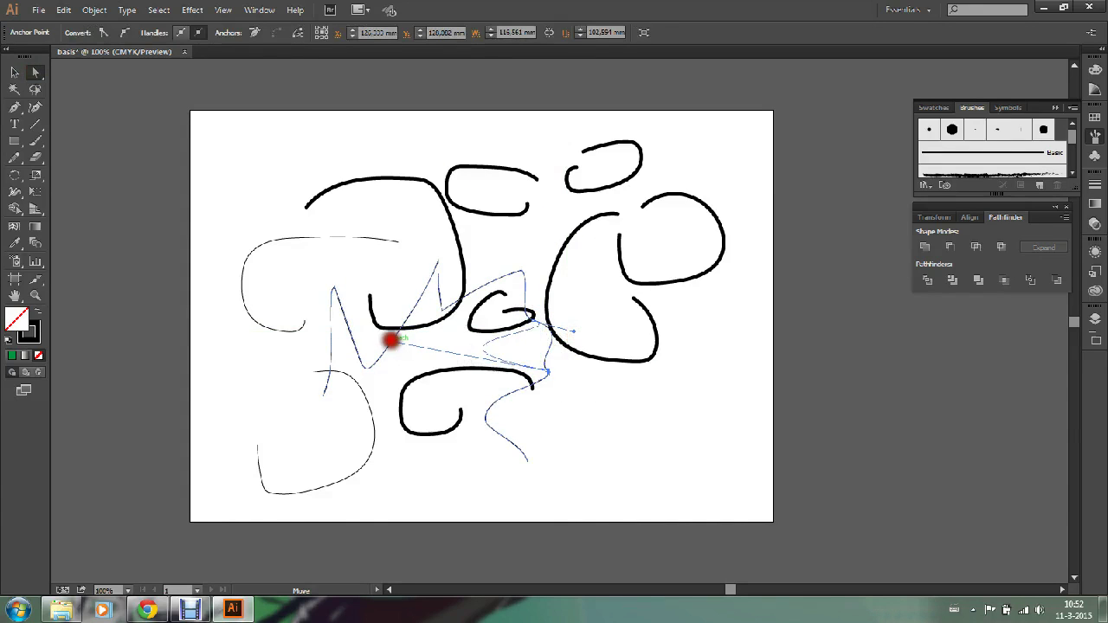
{"action": "left_click_drag", "start_coordinate": [574, 331], "coordinate": [634, 370]}
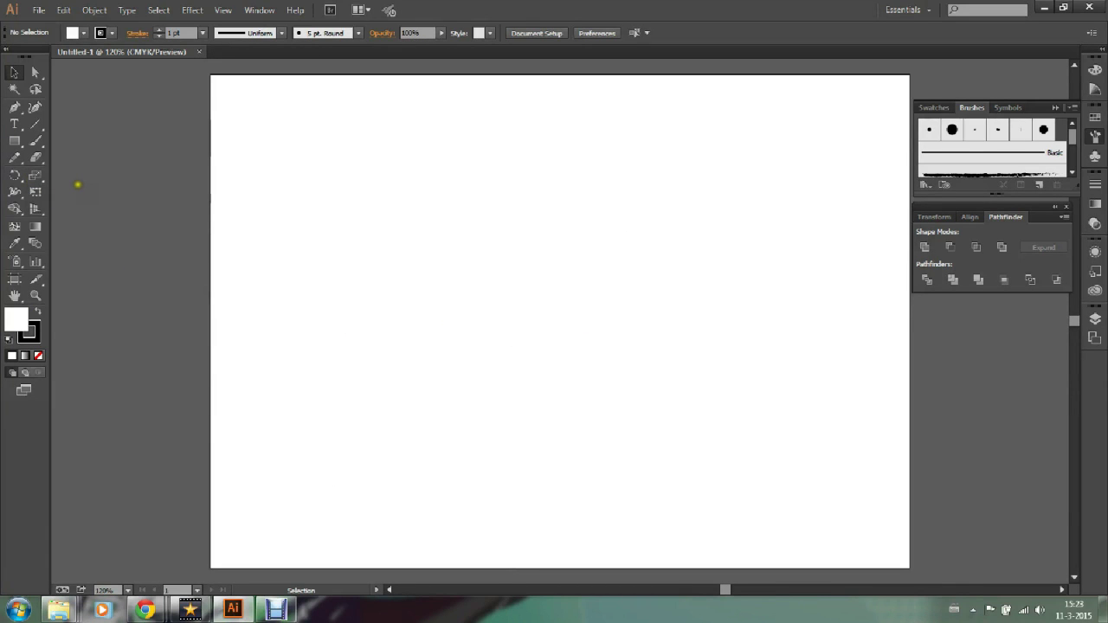
Step: Draw a rectangle about 47.6 × 41.5 mm and fill it with the yellow swatch
{"action": "left_click", "coordinate": [14, 140]}
{"action": "left_click_drag", "start_coordinate": [451, 177], "coordinate": [563, 275]}
{"action": "left_click", "coordinate": [14, 72]}
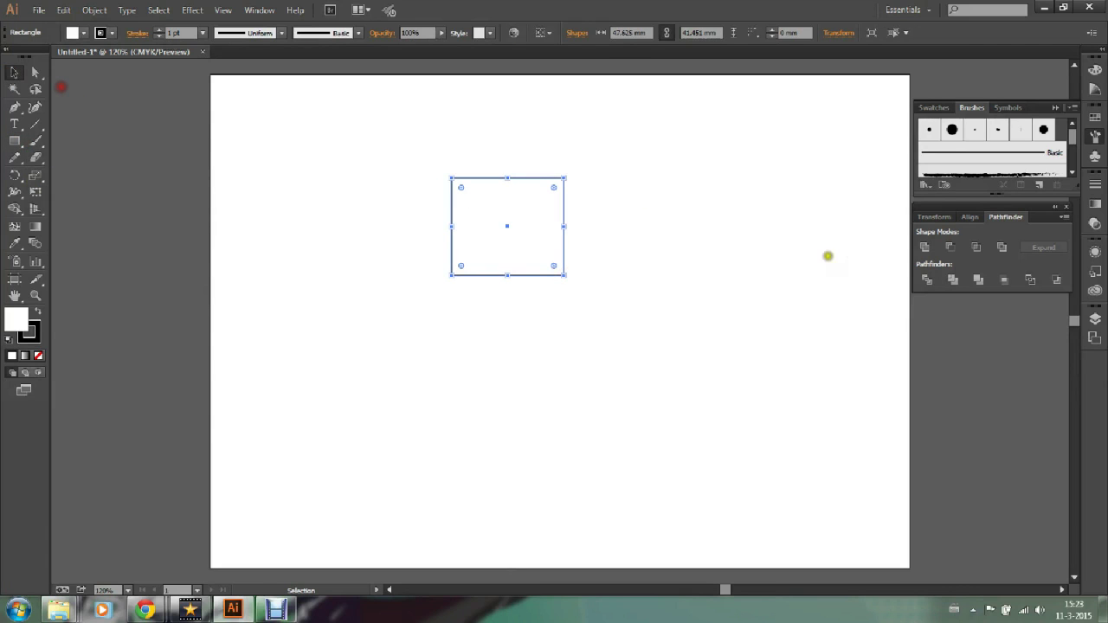
{"action": "left_click", "coordinate": [1096, 116]}
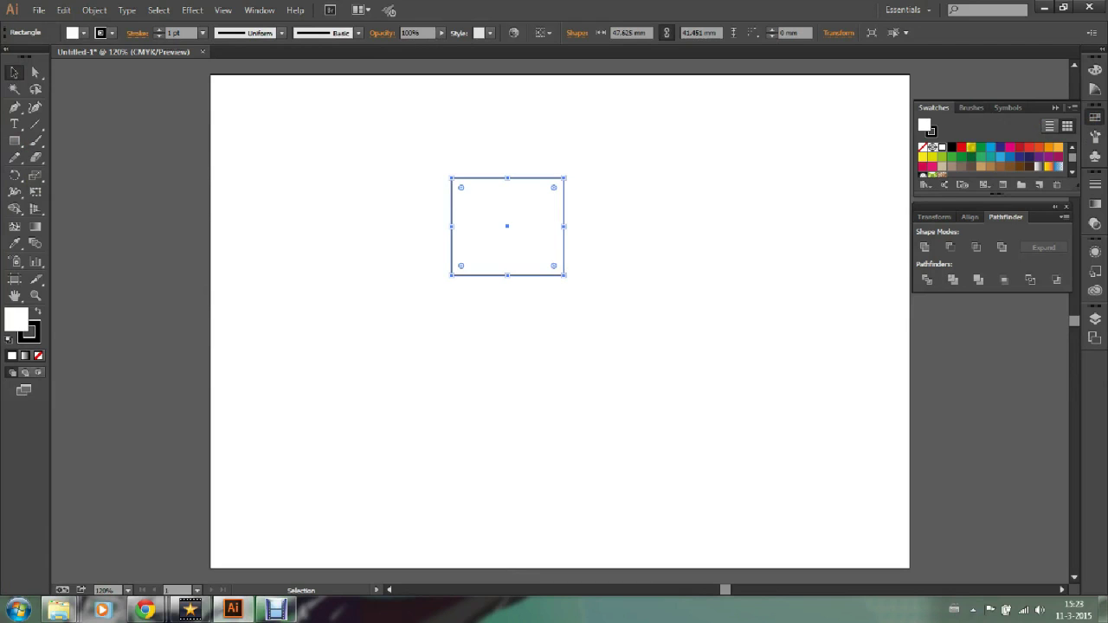
{"action": "left_click", "coordinate": [971, 147]}
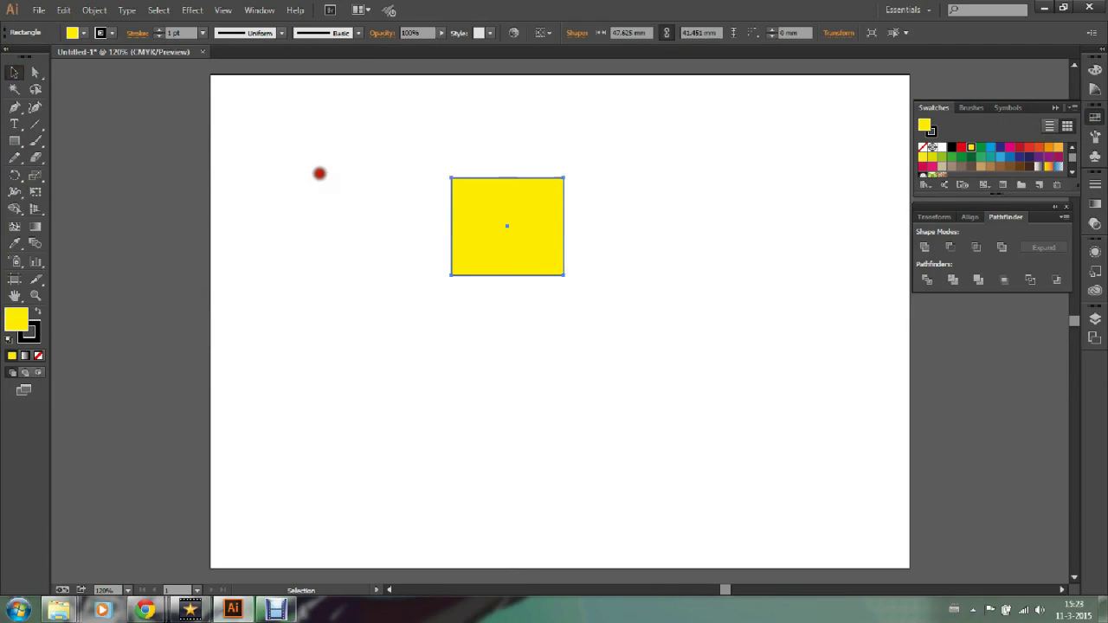
{"action": "left_click", "coordinate": [319, 173]}
{"action": "left_click", "coordinate": [40, 10]}
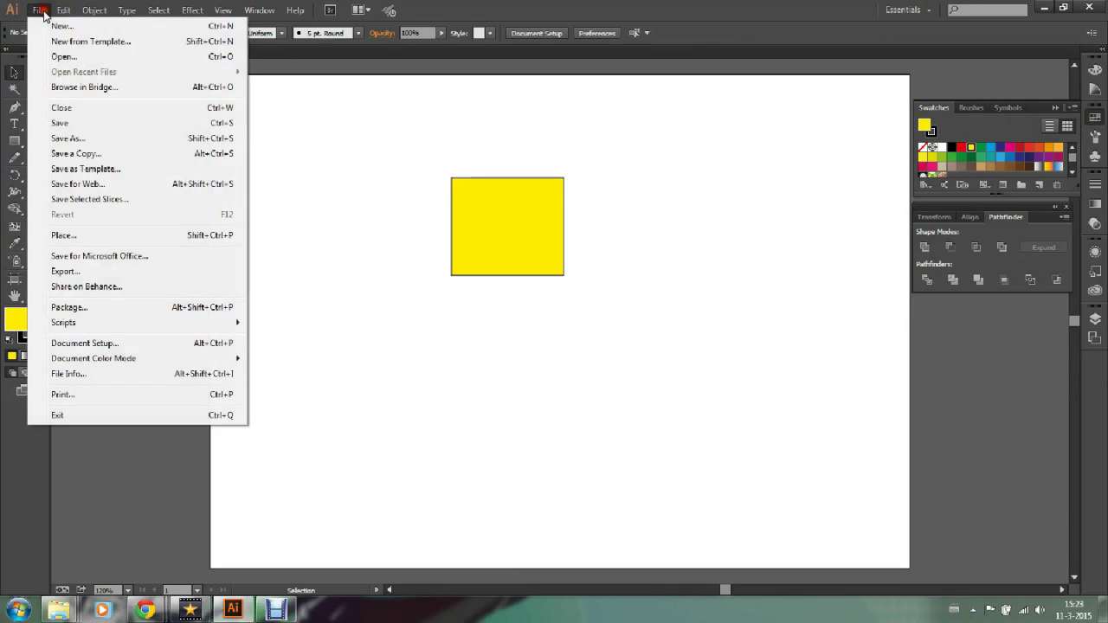
Step: Save as 'basis 1' on Bureaublad in Adobe Illustrator (*.AI) format with default Illustrator Options
{"action": "left_click", "coordinate": [80, 135]}
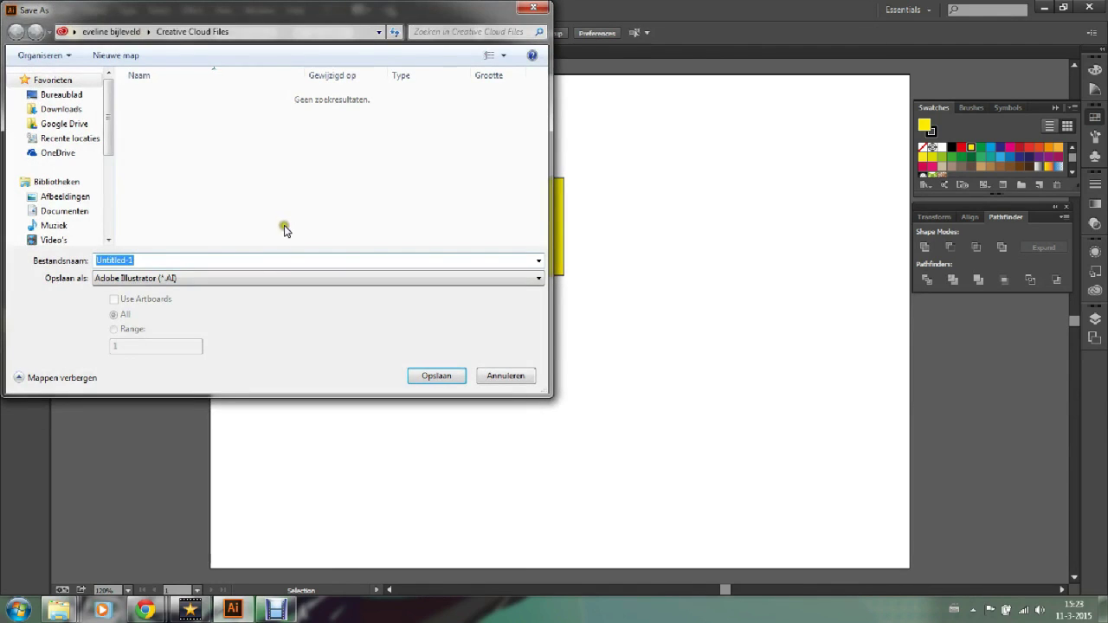
{"action": "type", "text": "basis"}
{"action": "type", "text": " 1"}
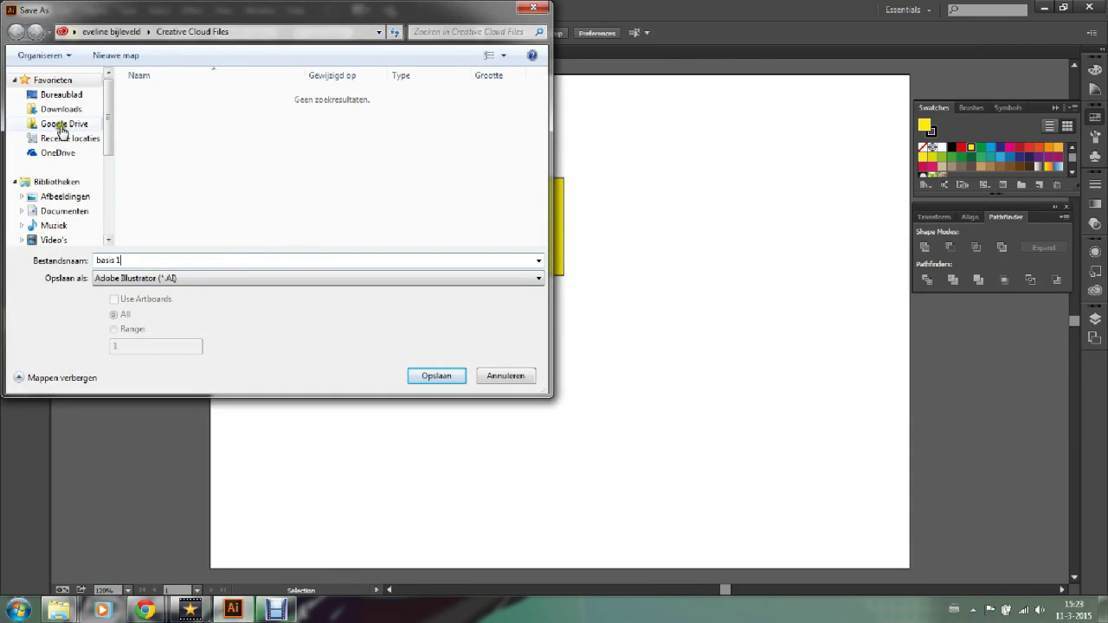
{"action": "left_click", "coordinate": [60, 94]}
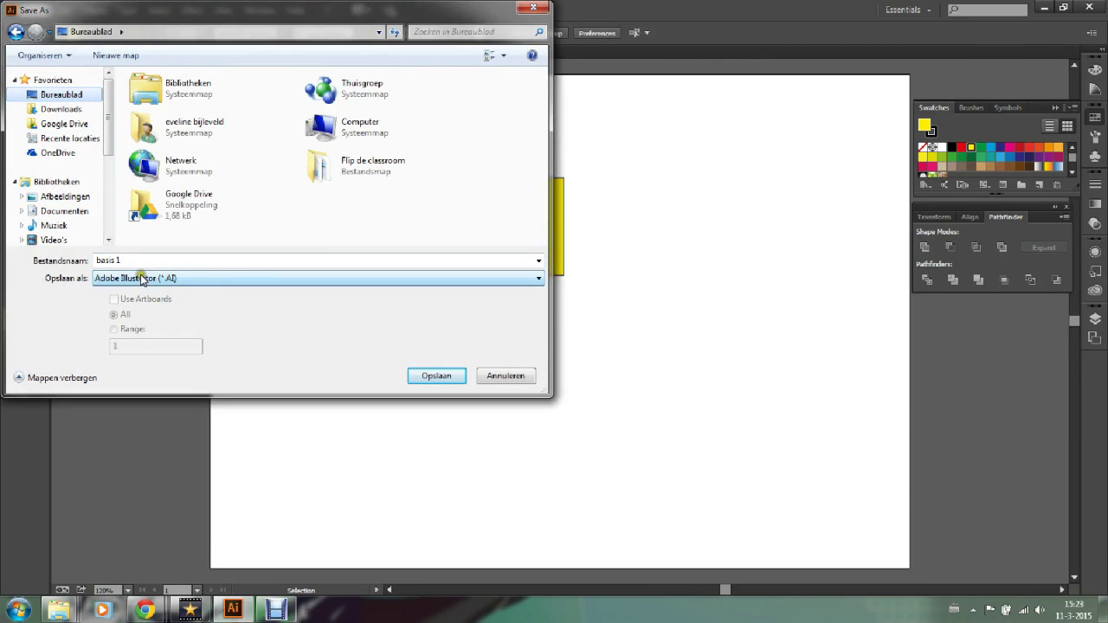
{"action": "left_click", "coordinate": [537, 280]}
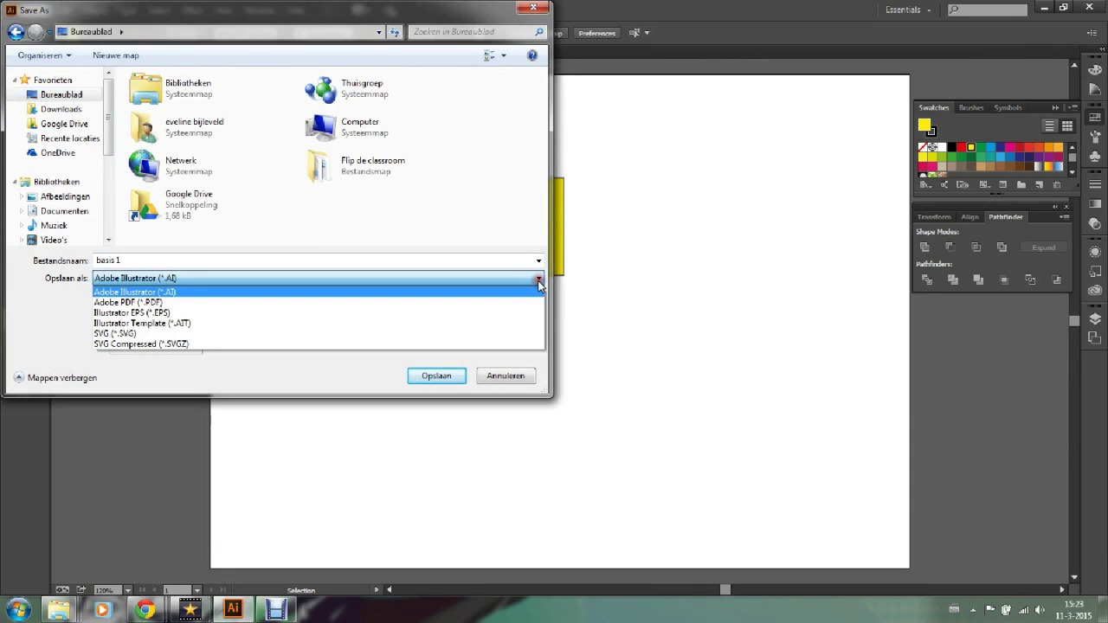
{"action": "left_click", "coordinate": [538, 282]}
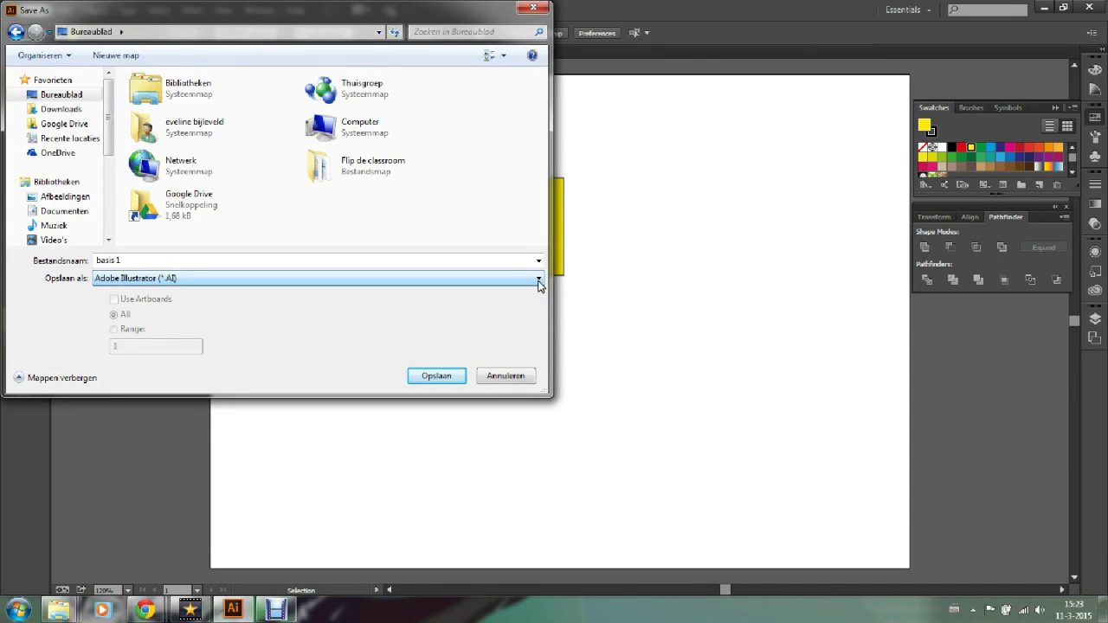
{"action": "left_click", "coordinate": [538, 281]}
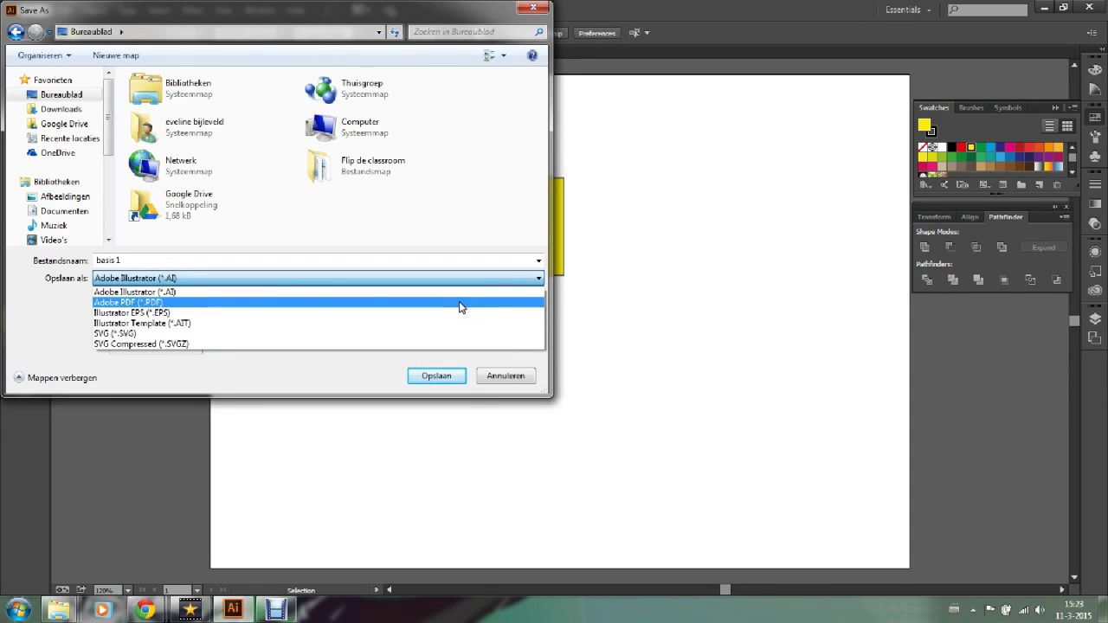
{"action": "left_click", "coordinate": [461, 304]}
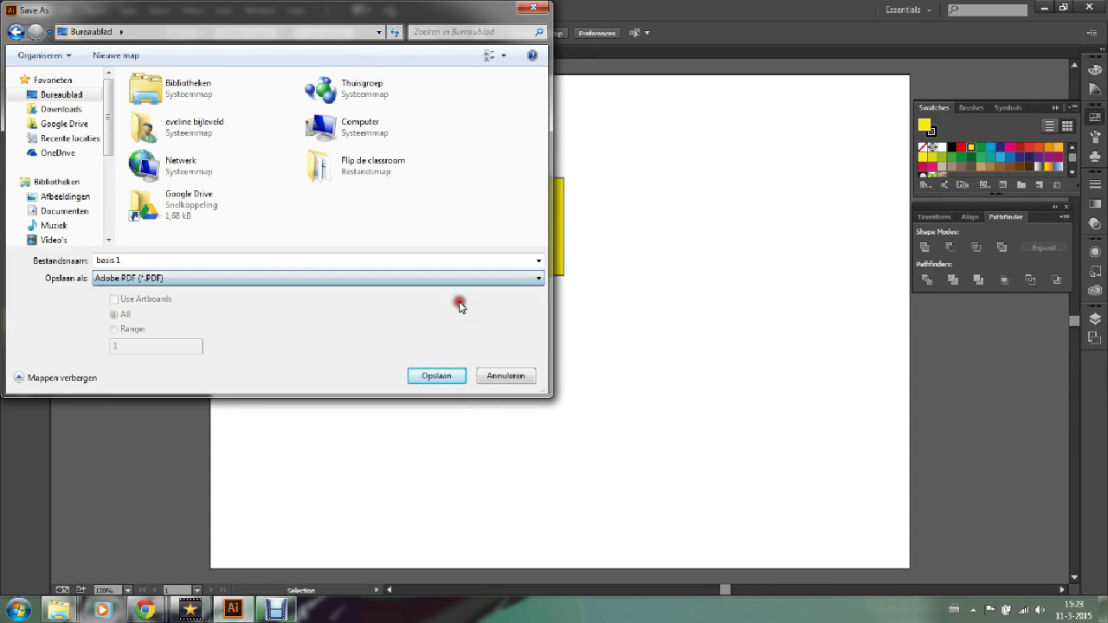
{"action": "left_click", "coordinate": [528, 283]}
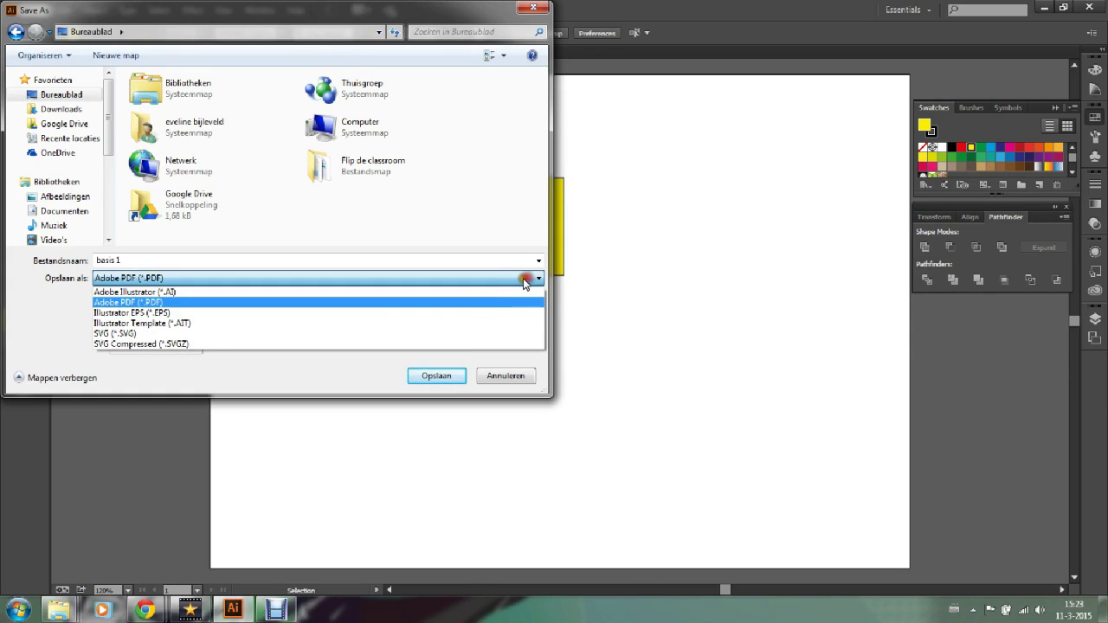
{"action": "left_click", "coordinate": [458, 292]}
{"action": "left_click", "coordinate": [447, 379]}
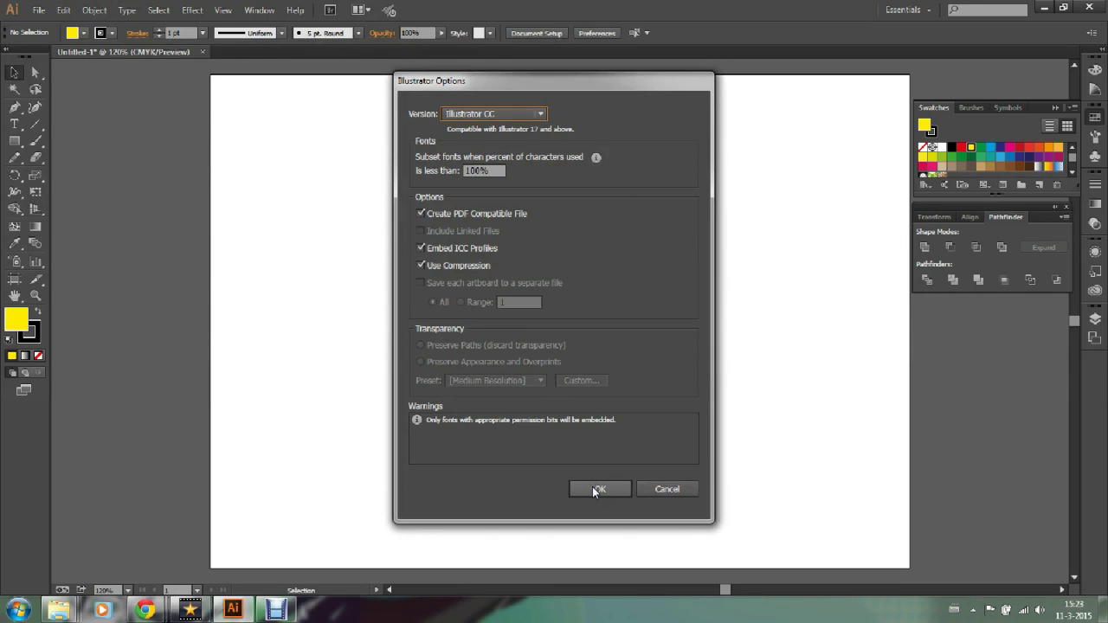
{"action": "left_click", "coordinate": [598, 489]}
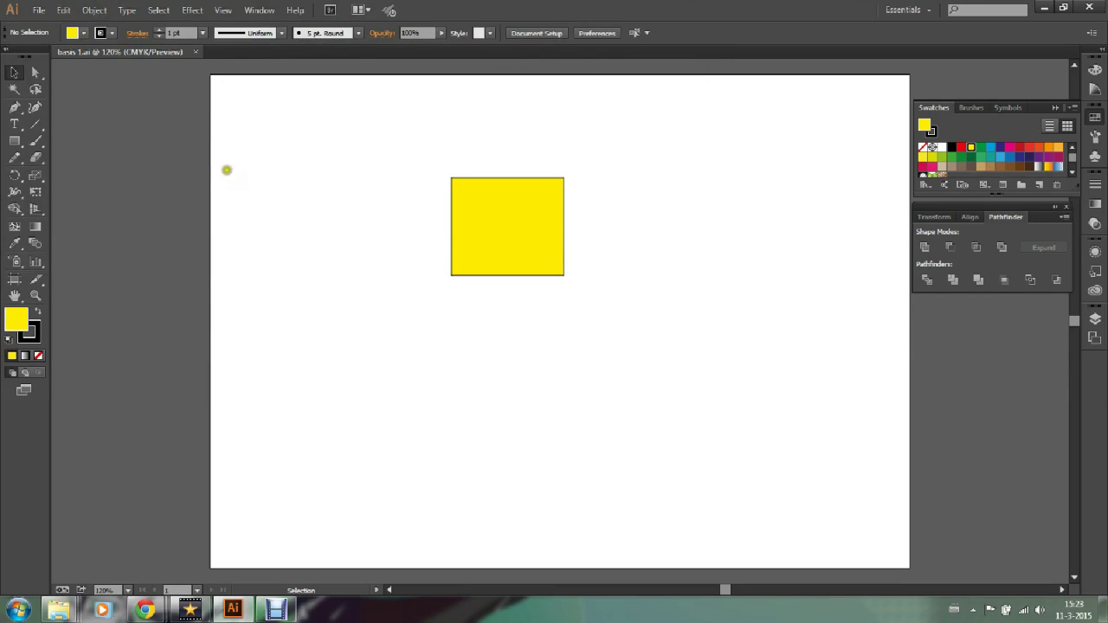